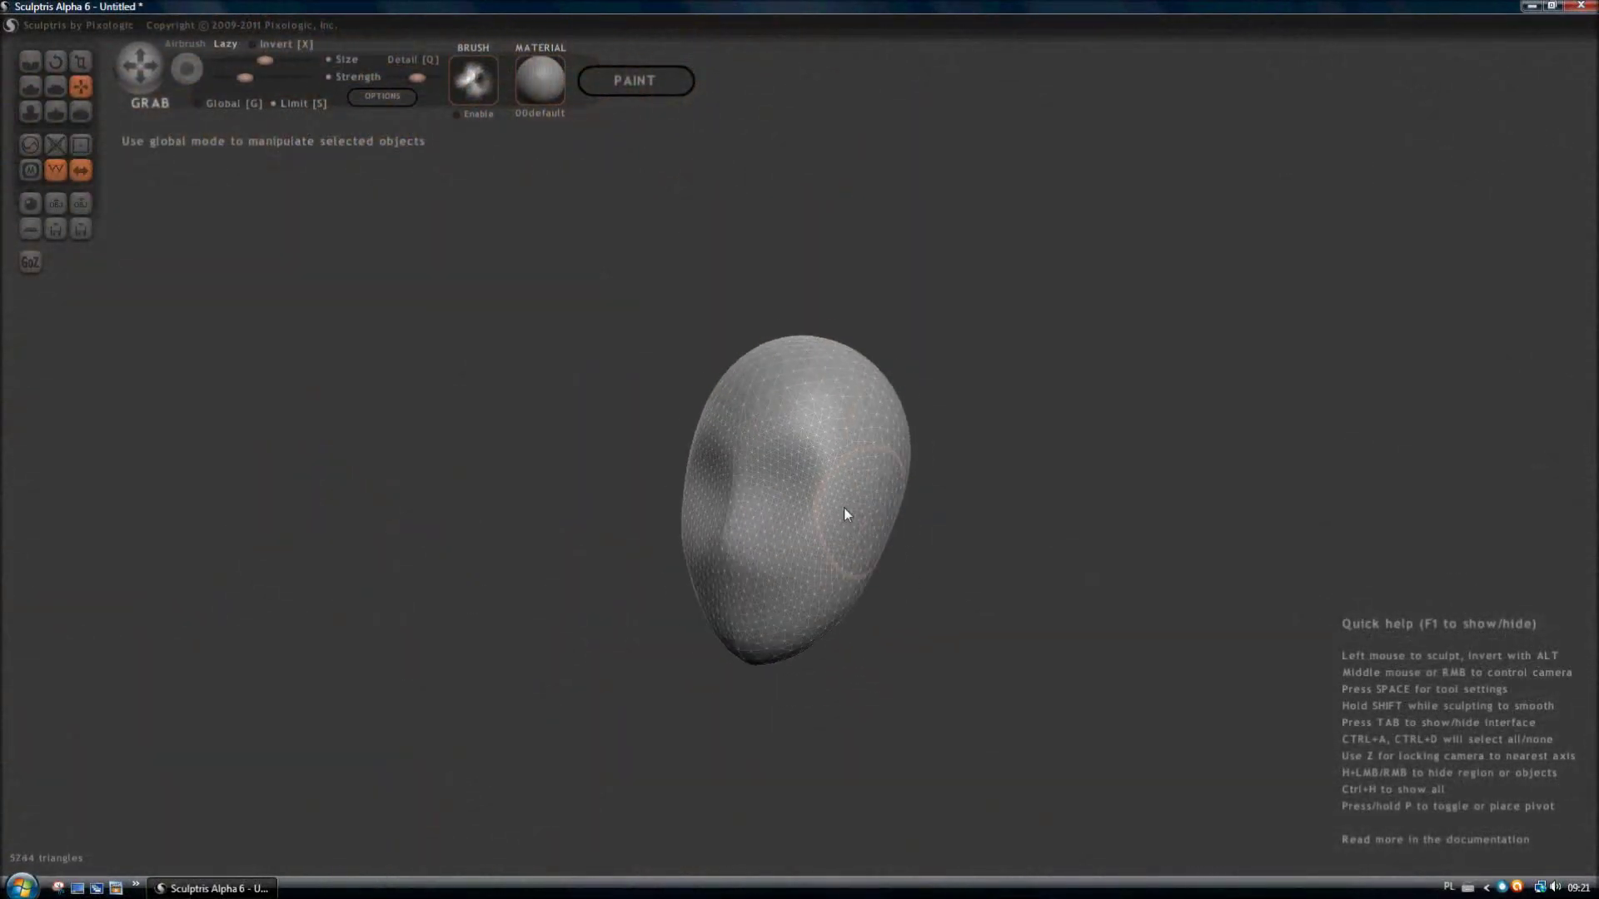
Step: Pull the blob into a longer head shape and carve deep eye sockets
mouse_move(845, 513)
left_mouse_down()
mouse_move(806, 485)
mouse_move(784, 720)
mouse_move(965, 442)
mouse_move(775, 364)
left_mouse_up()
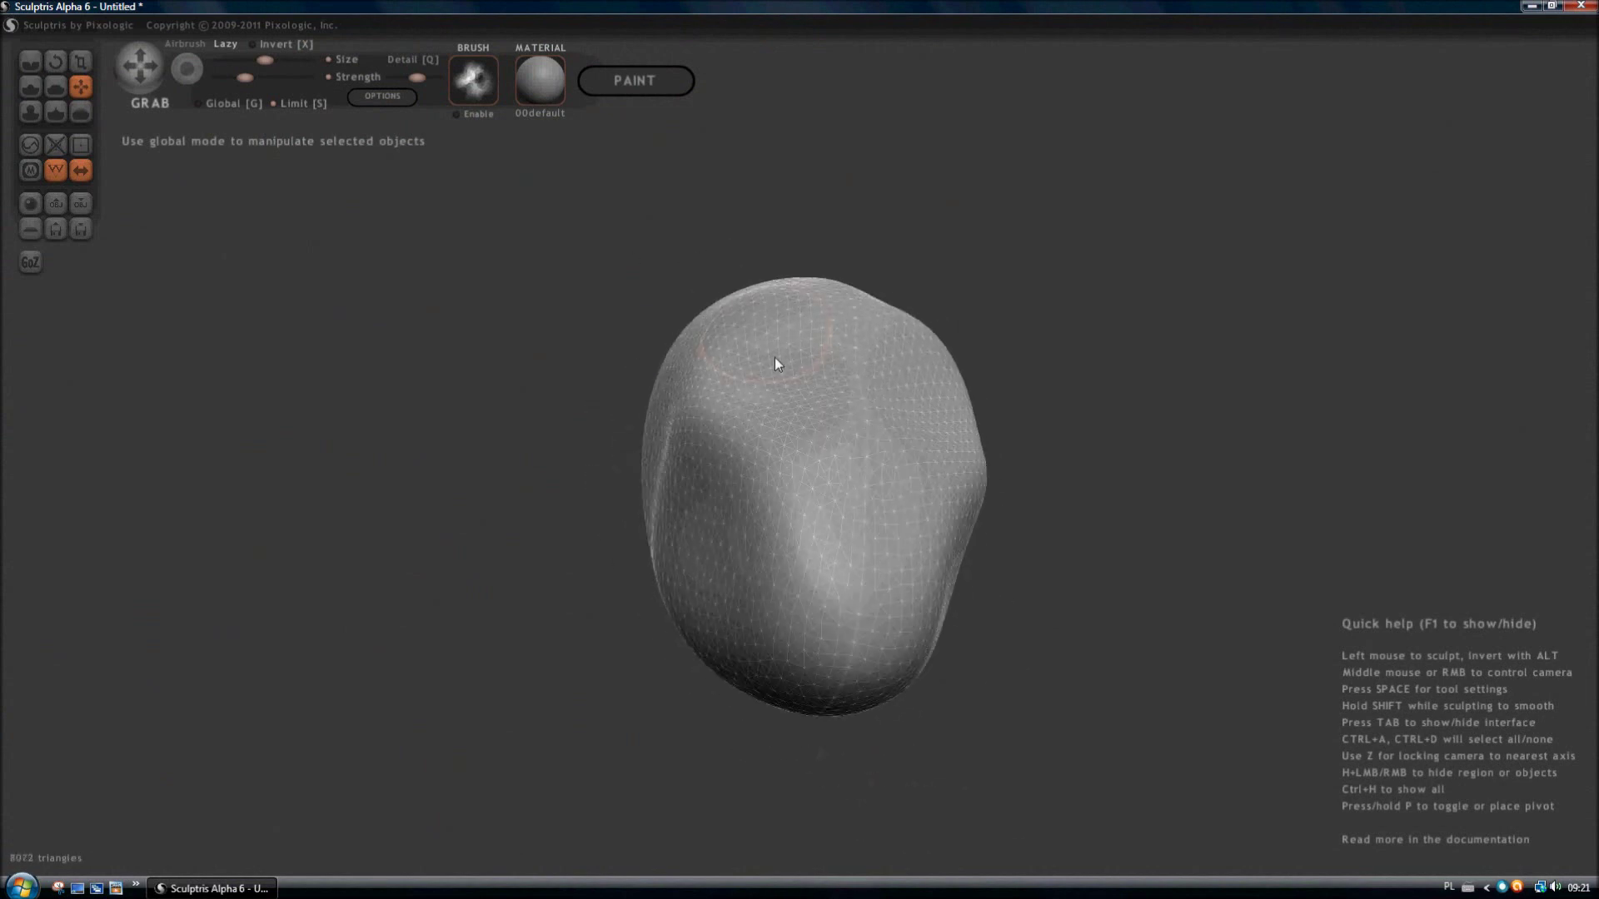
mouse_move(774, 364)
right_mouse_down()
mouse_move(573, 593)
mouse_move(817, 717)
mouse_move(711, 707)
mouse_move(885, 733)
mouse_move(656, 601)
mouse_move(773, 508)
mouse_move(738, 493)
right_mouse_up()
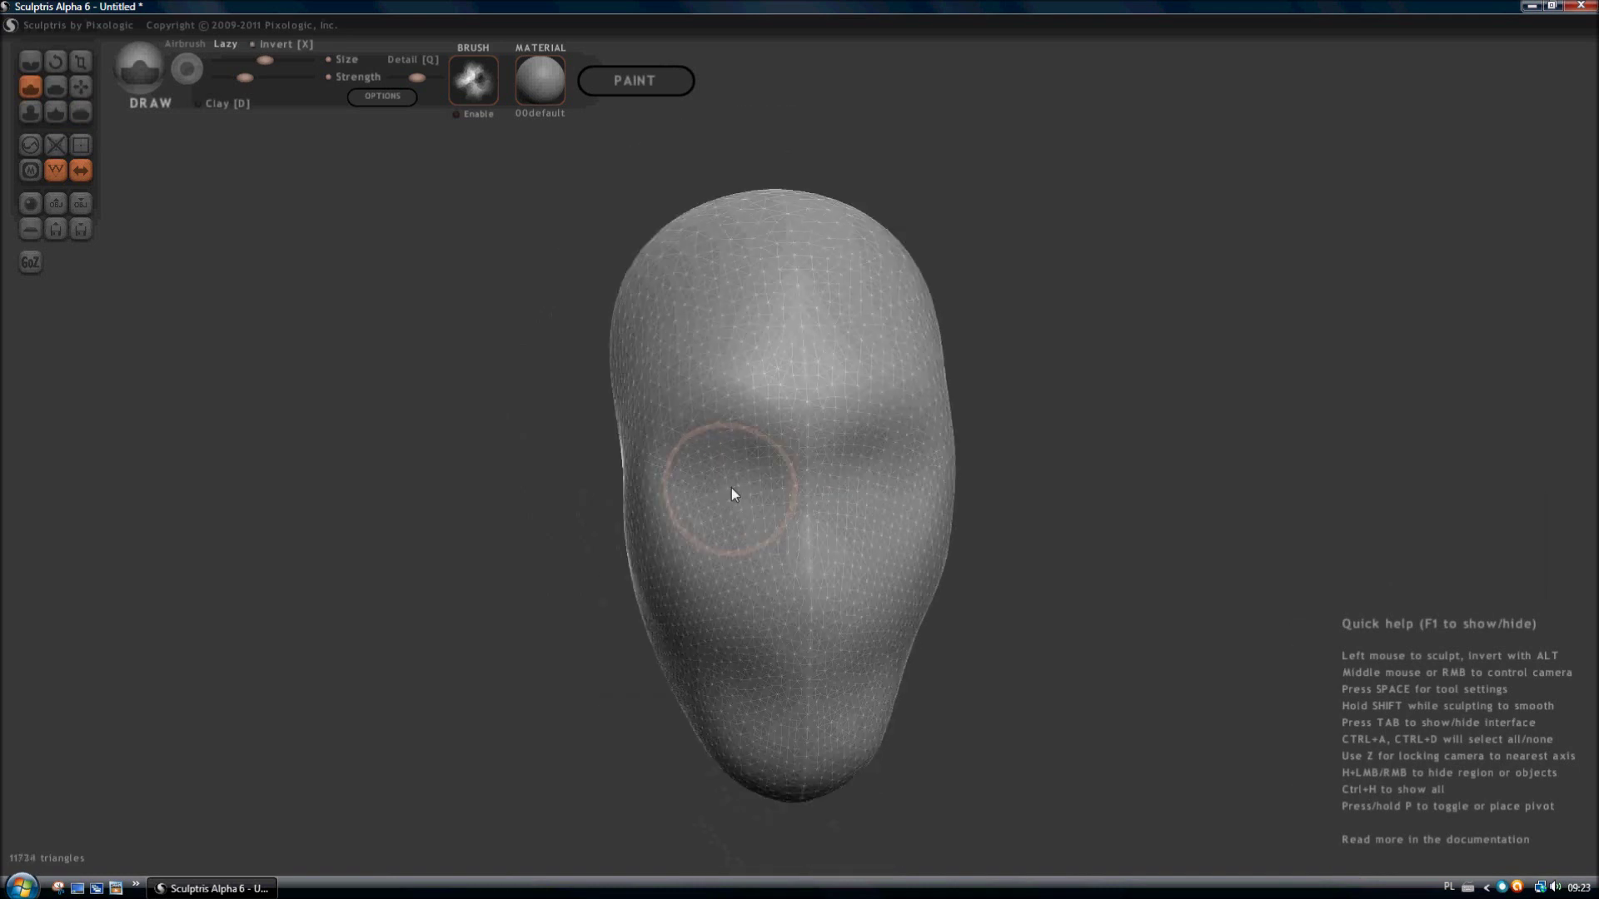
left_click_drag(731, 493, 722, 493)
mouse_move(722, 493)
right_mouse_down()
mouse_move(1017, 618)
mouse_move(1033, 639)
mouse_move(891, 542)
right_mouse_up()
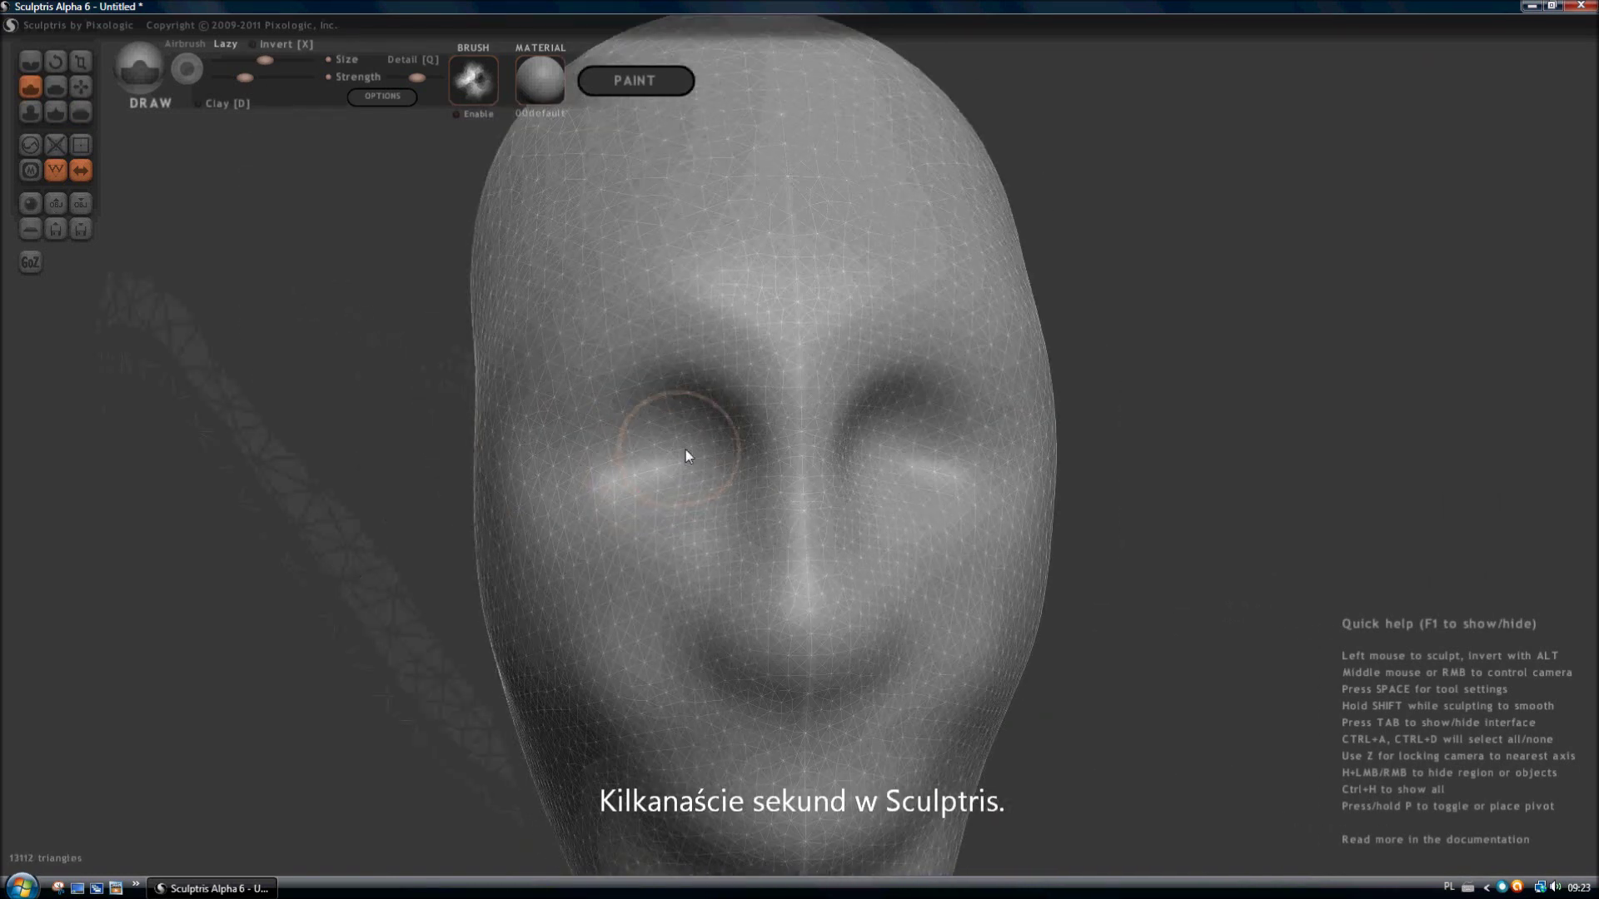
left_click_drag(689, 457, 745, 449)
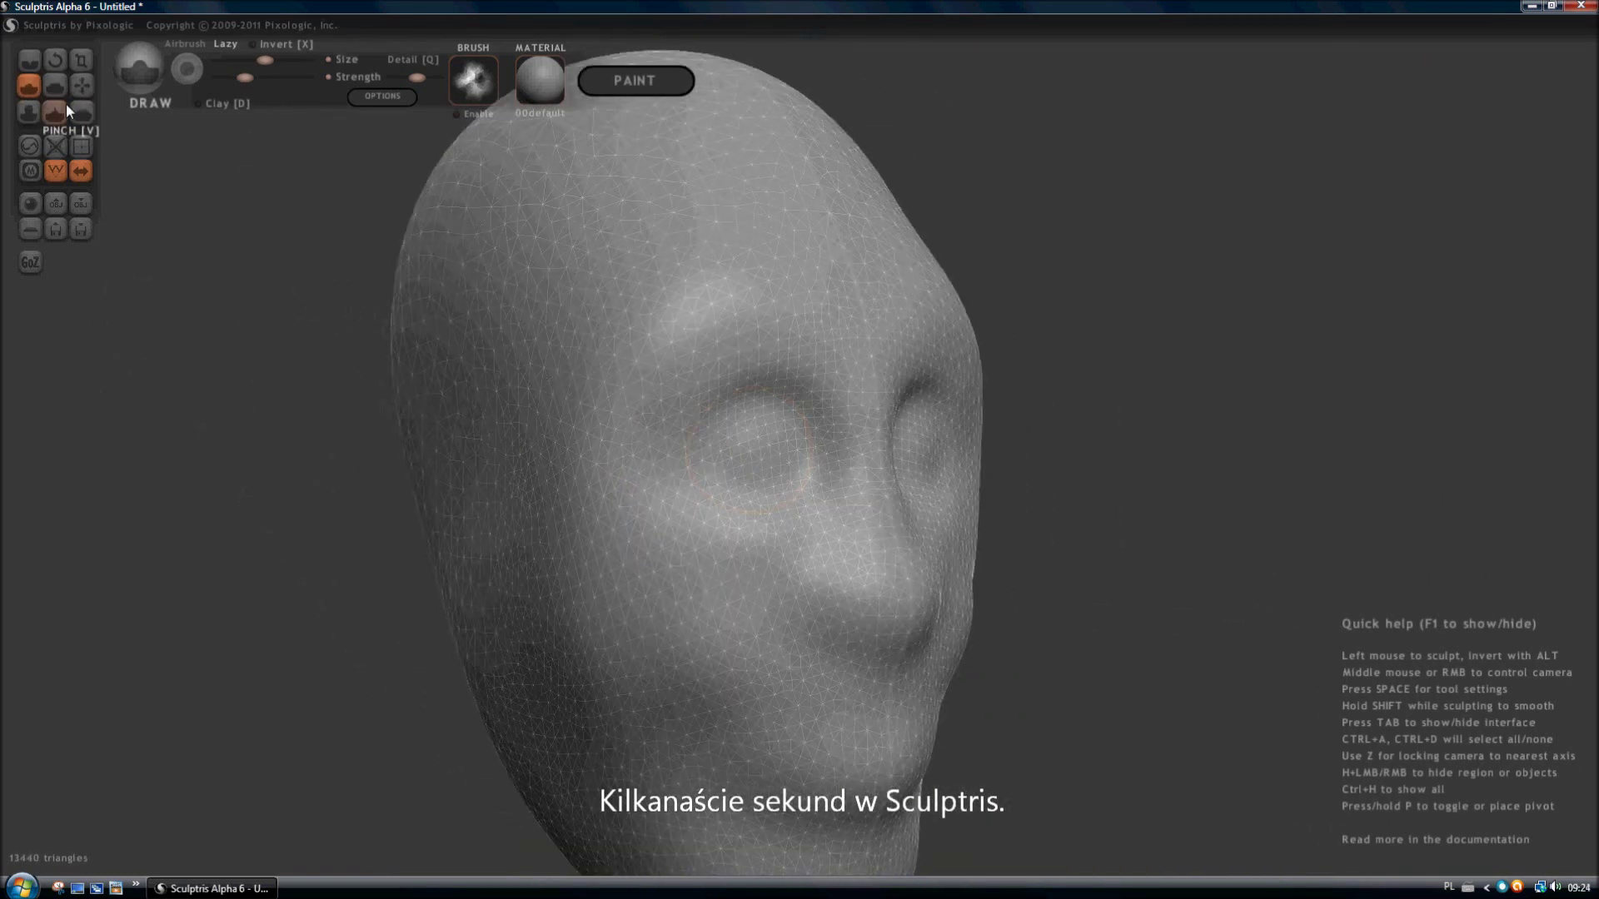
Step: Crease a mouth line across the lower face with the Crease brush
right_click_drag(500, 500, 744, 737)
mouse_move(767, 678)
right_mouse_down()
mouse_move(889, 717)
mouse_move(886, 616)
right_mouse_up()
key("c")
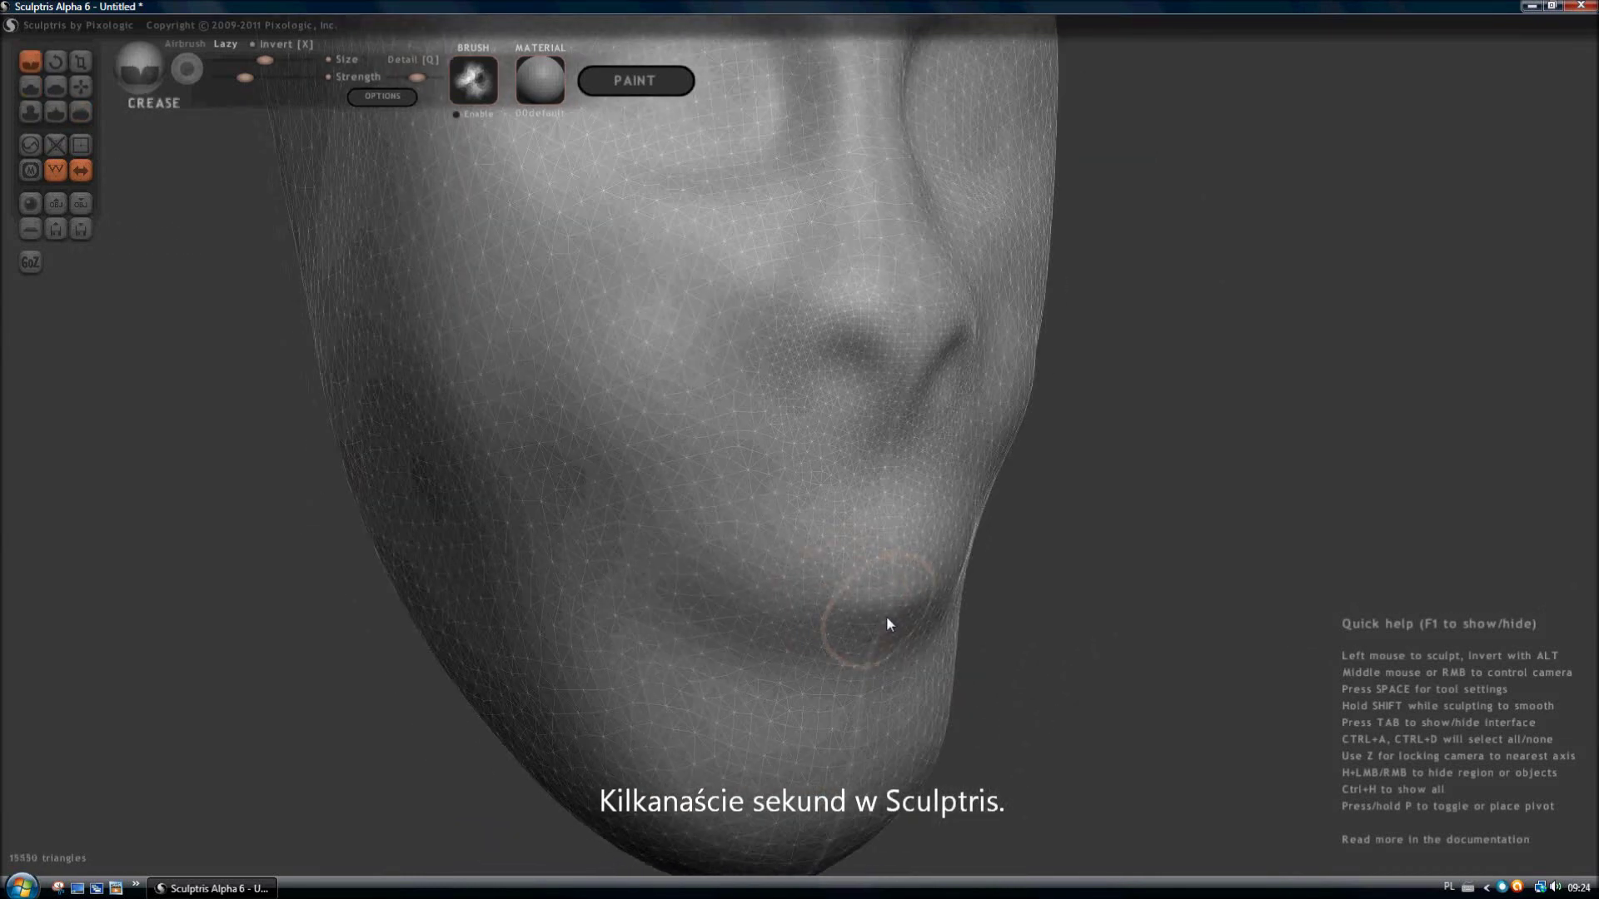
left_click_drag(691, 586, 916, 599)
mouse_move(916, 600)
right_mouse_down()
mouse_move(707, 299)
mouse_move(881, 318)
mouse_move(861, 672)
mouse_move(527, 631)
mouse_move(1160, 643)
right_mouse_up()
Step: Build up the nose with the Draw brush and refine the facial features
key("d")
left_click_drag(1099, 583, 1163, 655)
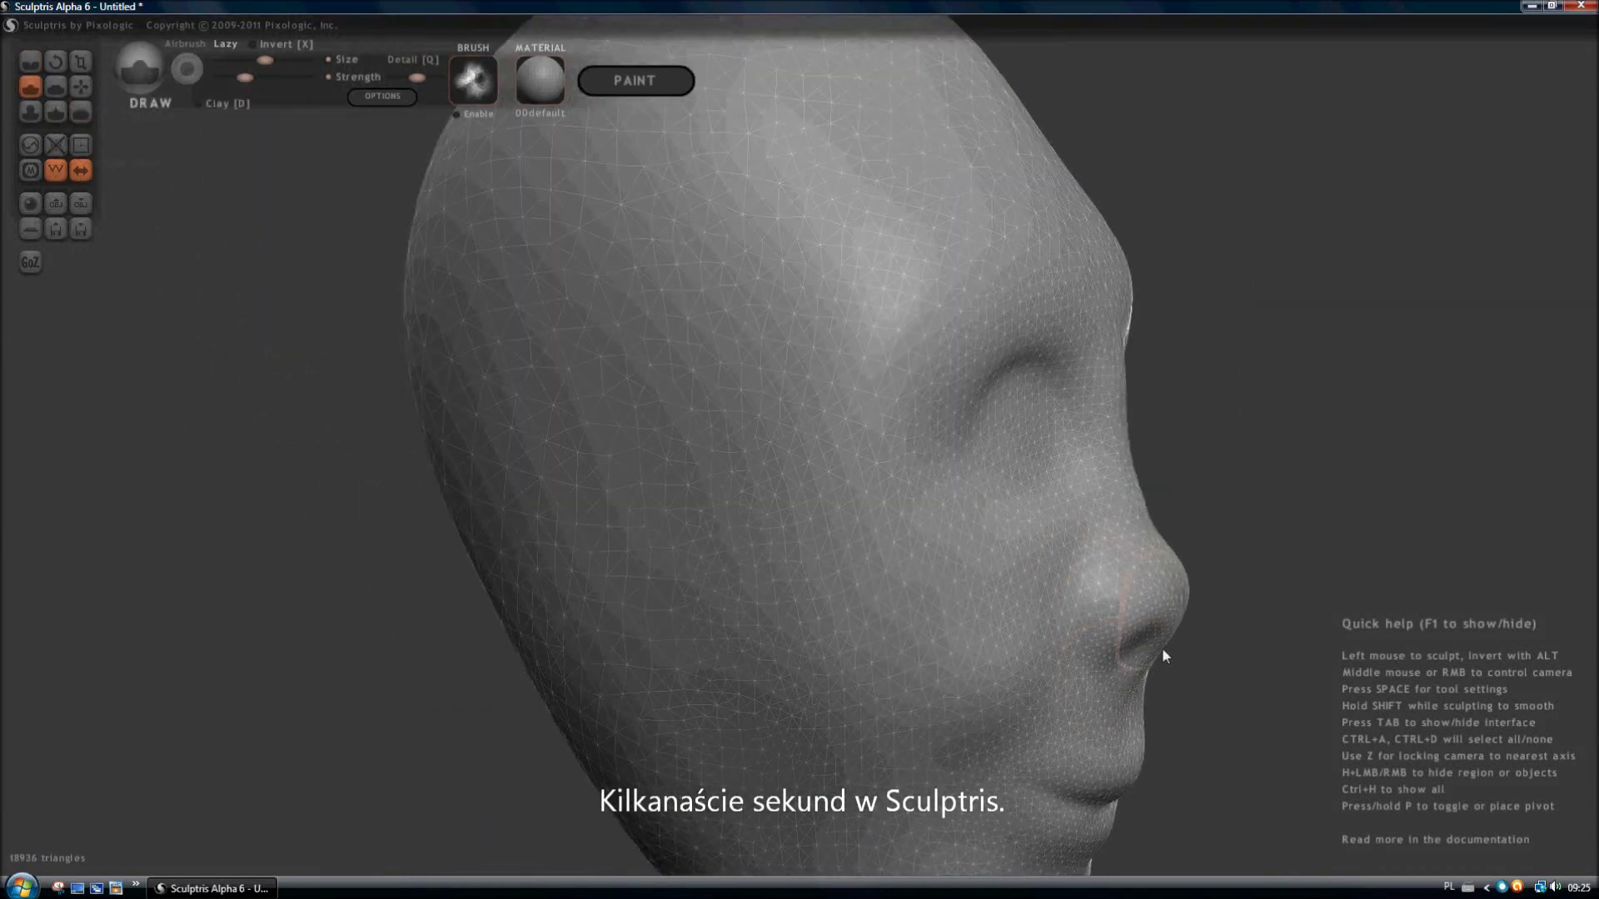
right_click_drag(1162, 655, 1002, 297)
left_click_drag(1002, 297, 851, 492)
mouse_move(851, 492)
right_mouse_down()
mouse_move(428, 196)
mouse_move(814, 605)
right_mouse_up()
key("c")
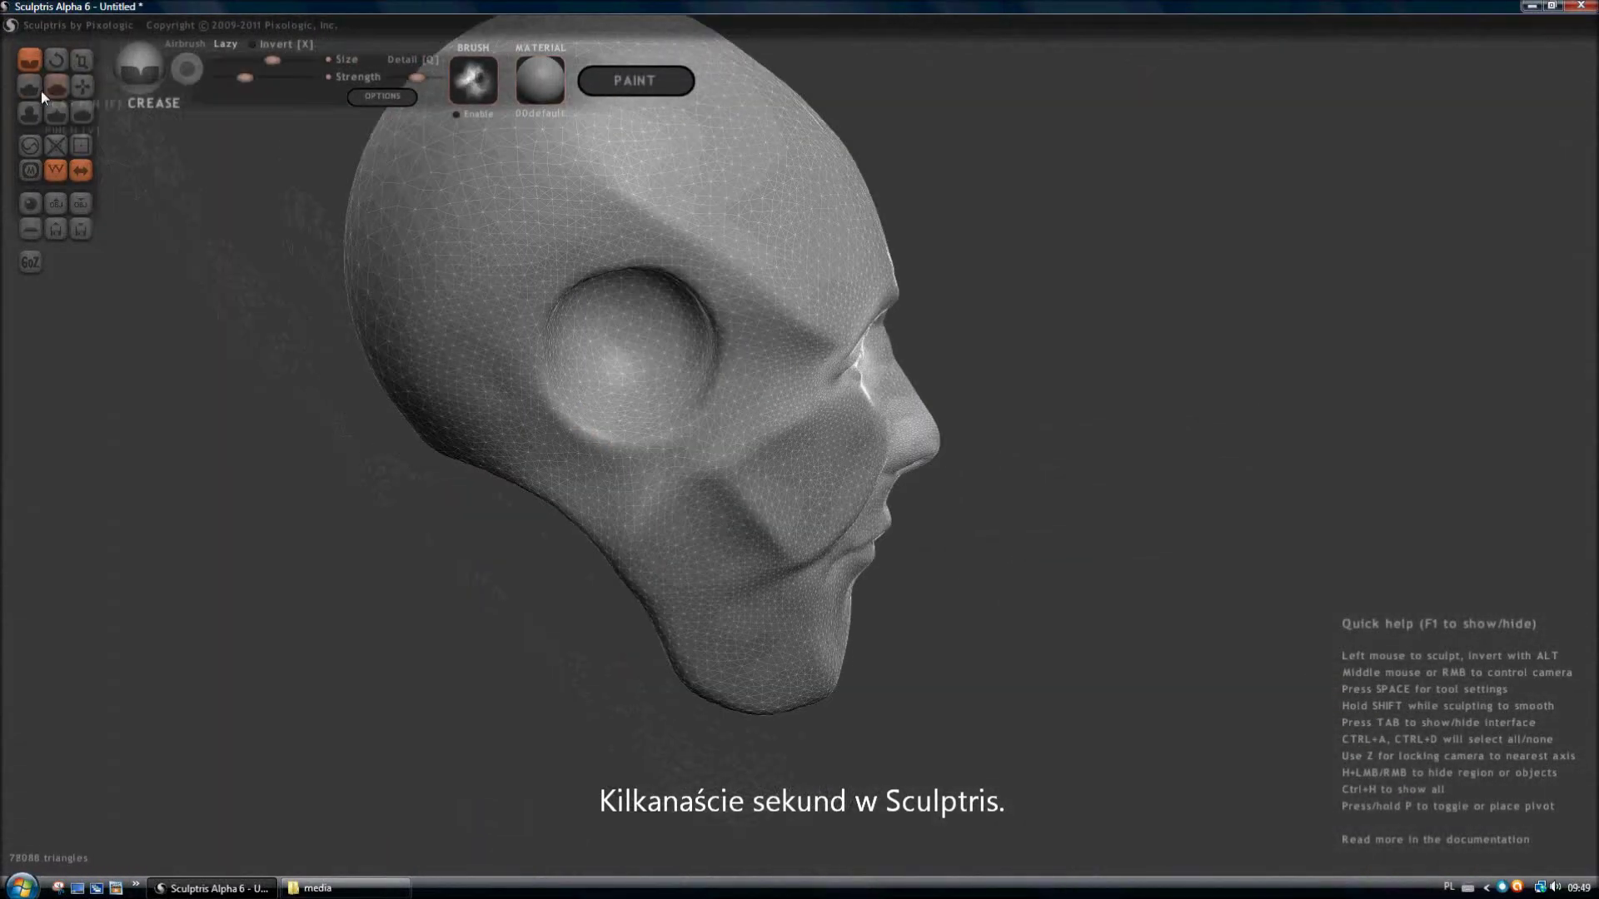
Step: Flatten areas of the face and nudge the eye socket shape with Grab
left_click(51, 88)
left_click_drag(407, 266, 691, 423)
mouse_move(691, 423)
right_mouse_down()
mouse_move(687, 568)
mouse_move(808, 571)
mouse_move(964, 150)
mouse_move(1191, 193)
mouse_move(1122, 703)
mouse_move(805, 727)
mouse_move(508, 541)
mouse_move(922, 179)
right_mouse_up()
key("g")
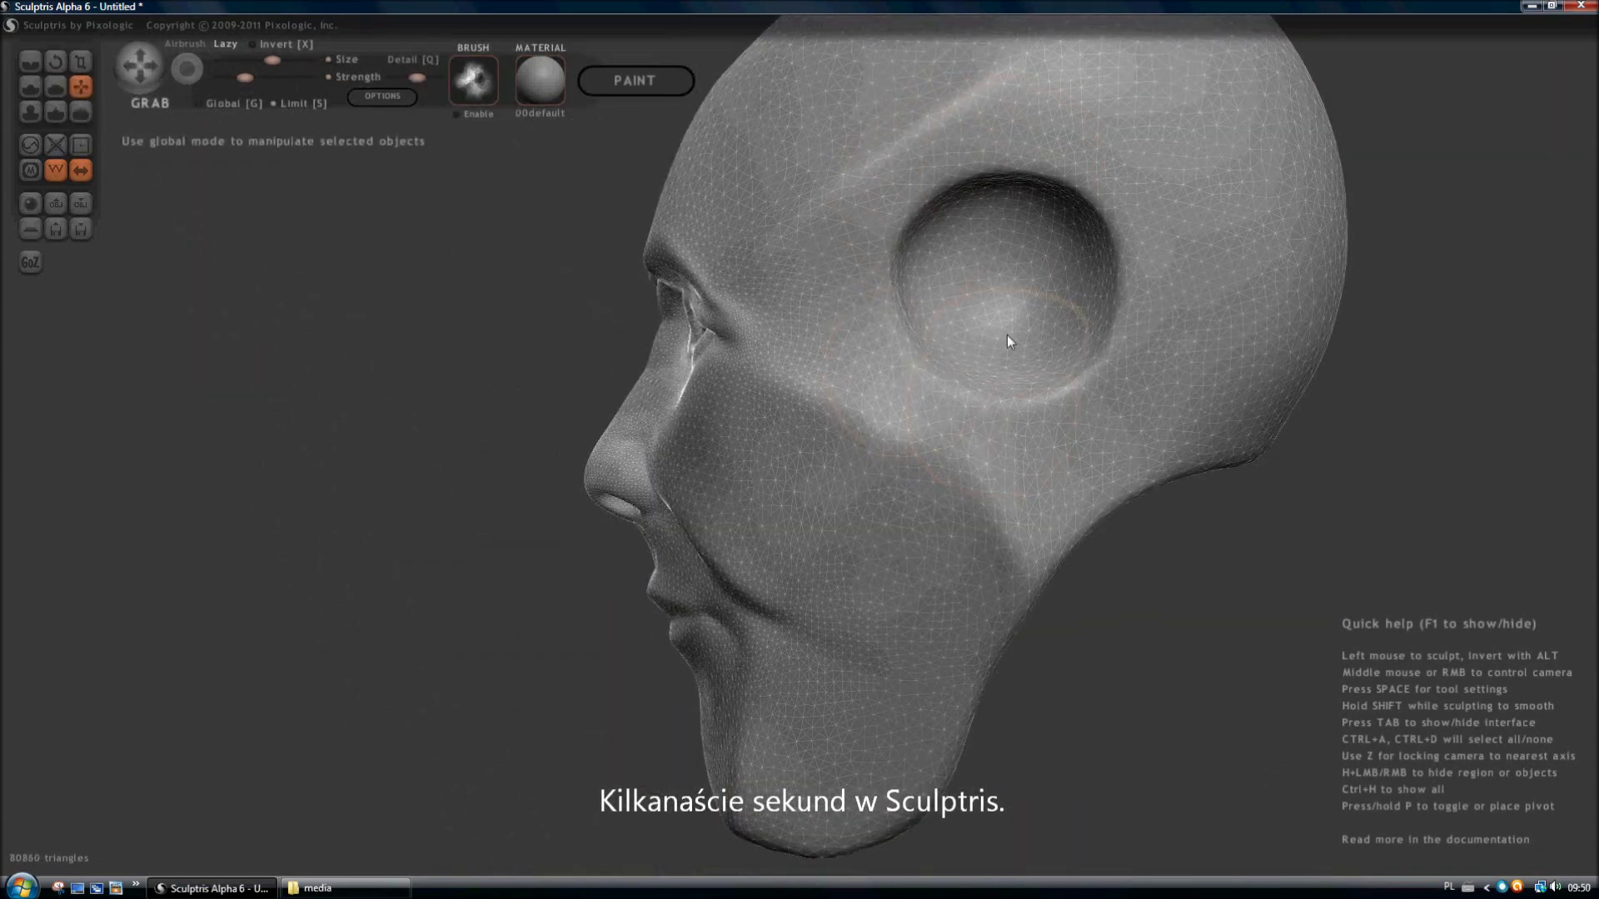
scroll(956, 257, "down", 3)
left_click_drag(957, 257, 946, 300)
mouse_move(946, 300)
right_mouse_down()
mouse_move(756, 328)
mouse_move(1016, 564)
mouse_move(660, 264)
mouse_move(150, 257)
mouse_move(607, 464)
mouse_move(804, 447)
mouse_move(639, 439)
right_mouse_up()
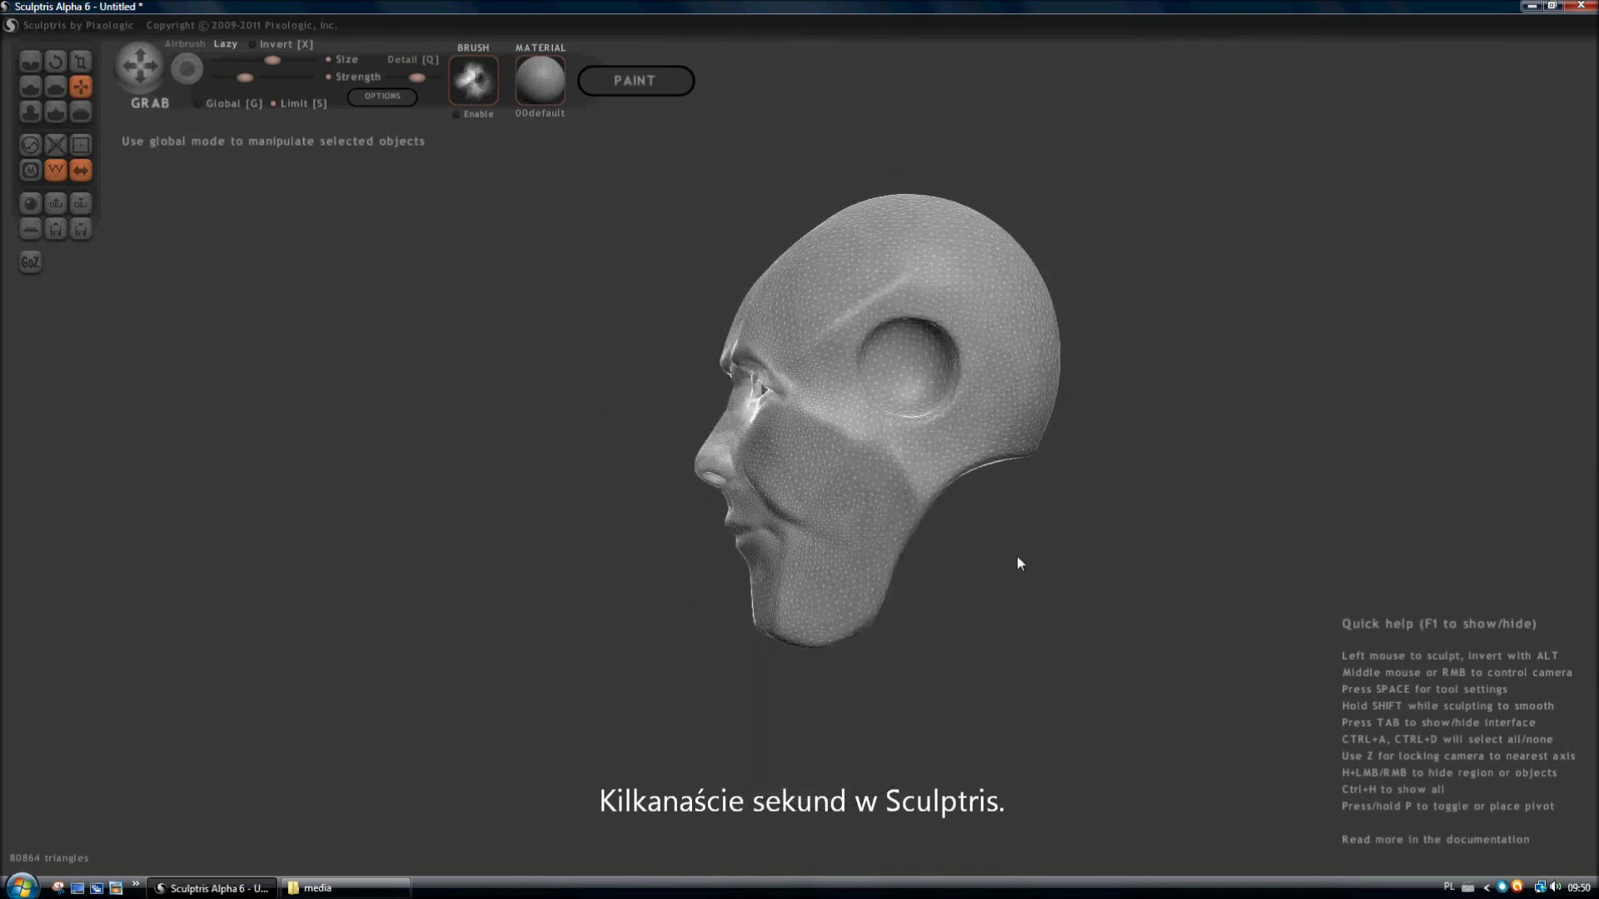
Step: Crease the upper and lower eyelids around the left eye
scroll(639, 358, "up", 5)
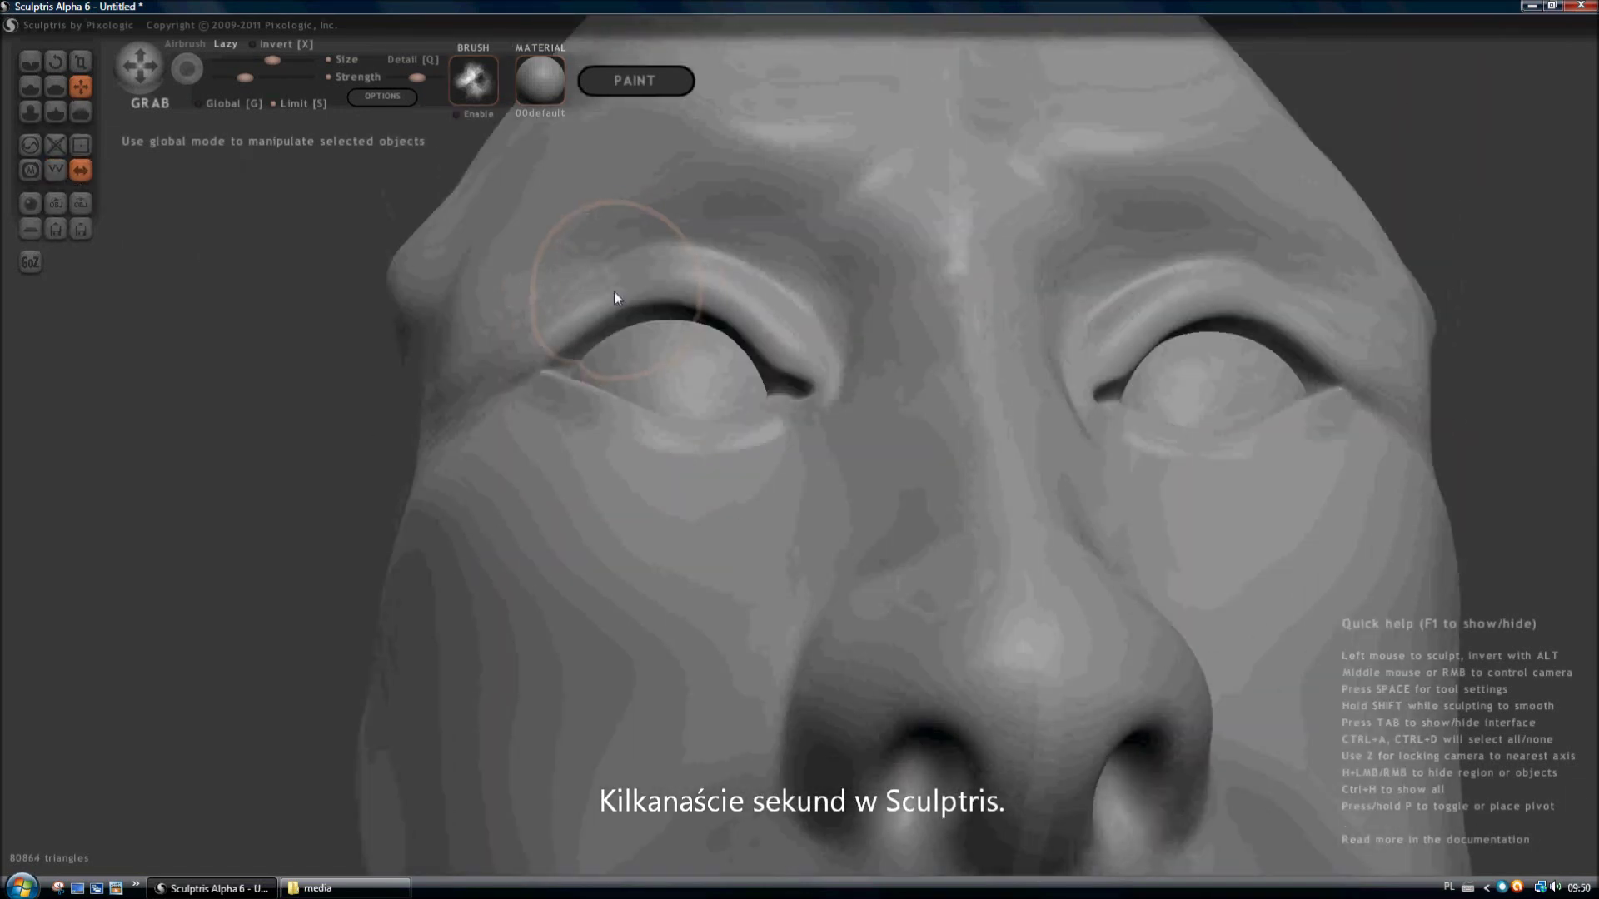
right_click_drag(614, 297, 927, 446)
left_click(30, 60)
scroll(357, 435, "up", 3)
left_click_drag(766, 333, 831, 387)
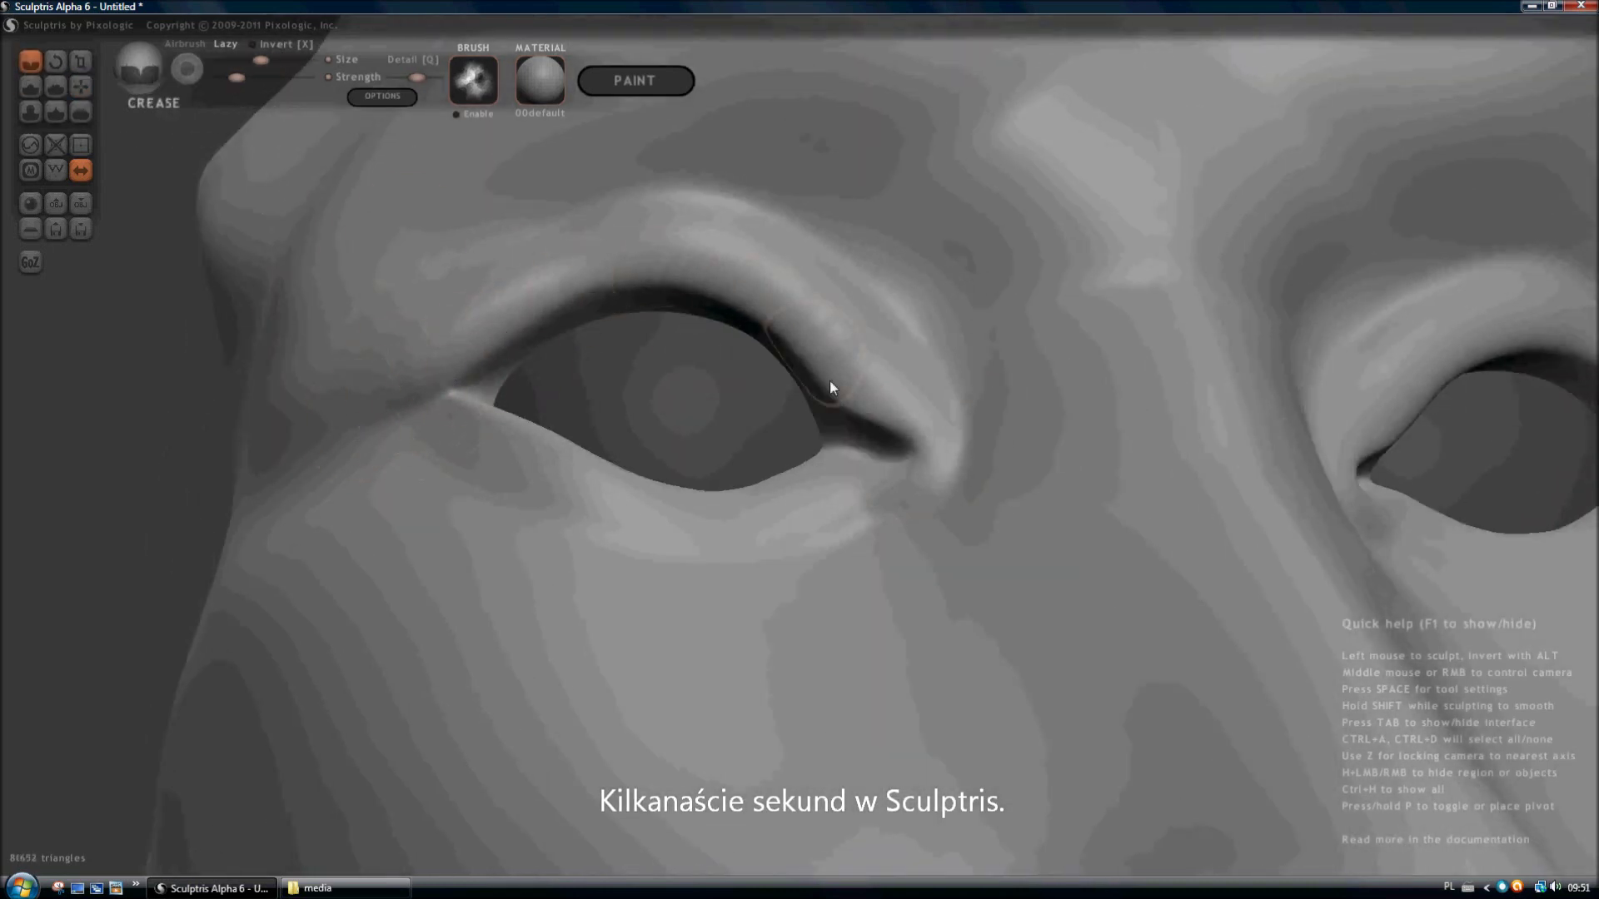
left_click_drag(588, 284, 716, 283)
right_click_drag(716, 283, 433, 503)
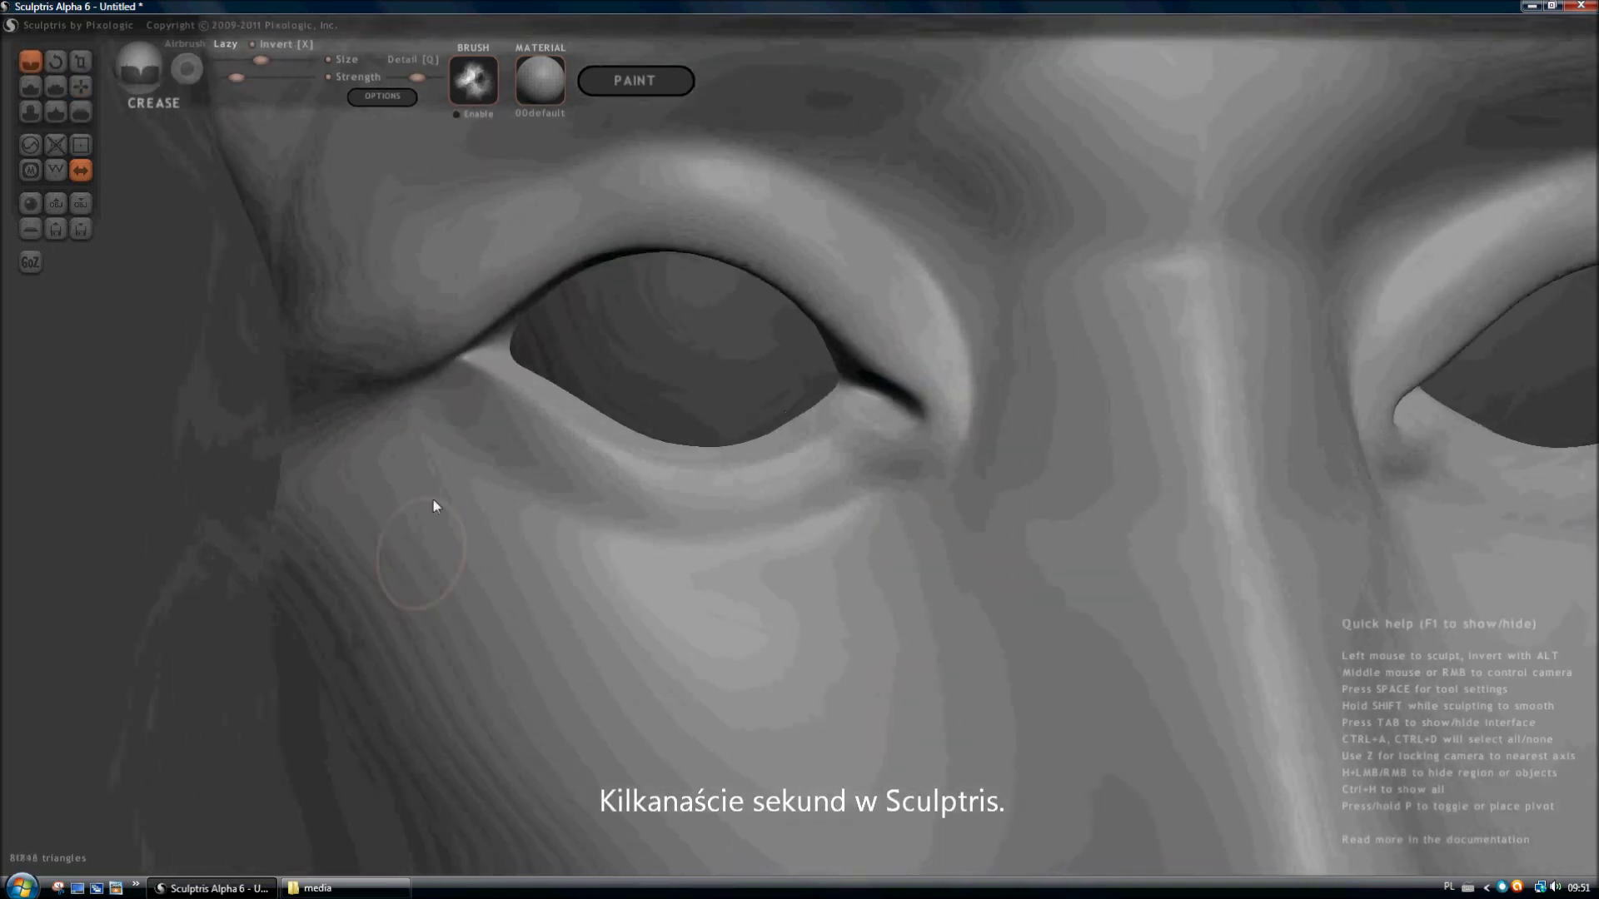
left_click_drag(433, 499, 850, 417)
mouse_move(851, 417)
right_mouse_down()
mouse_move(731, 89)
mouse_move(503, 357)
right_mouse_up()
scroll(740, 359, "up", 3)
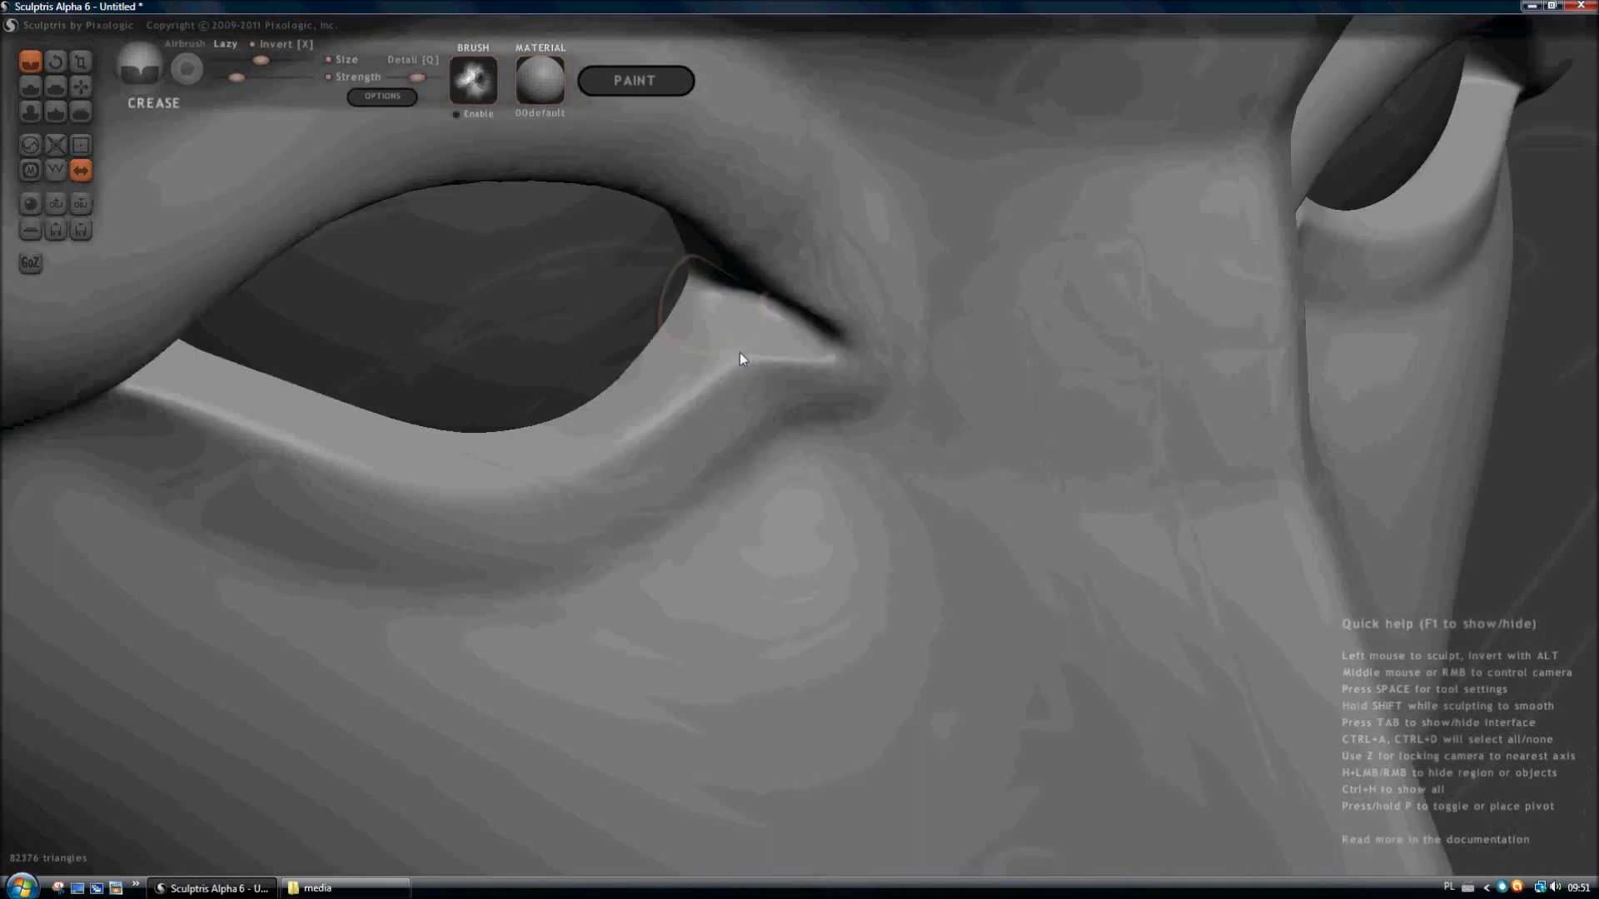
right_click_drag(739, 353, 715, 289)
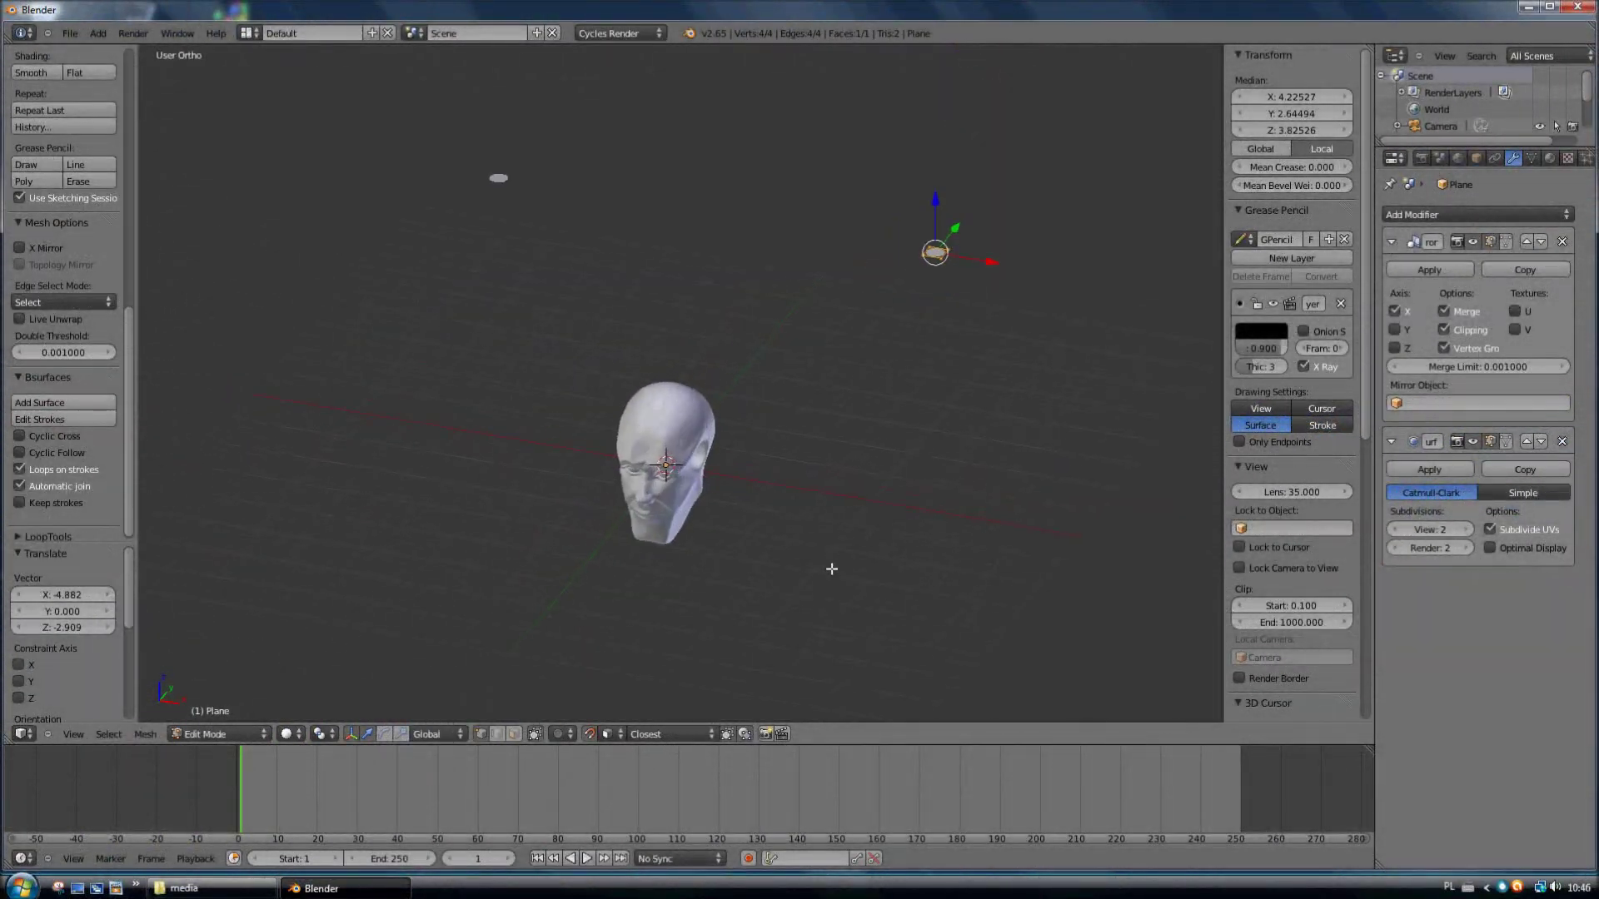
Step: In a zoomed Front Ortho view, draw a grease-pencil guide stroke up the nose bridge
key("KP_1")
scroll(814, 574, "up", 2)
scroll(802, 565, "up", 1)
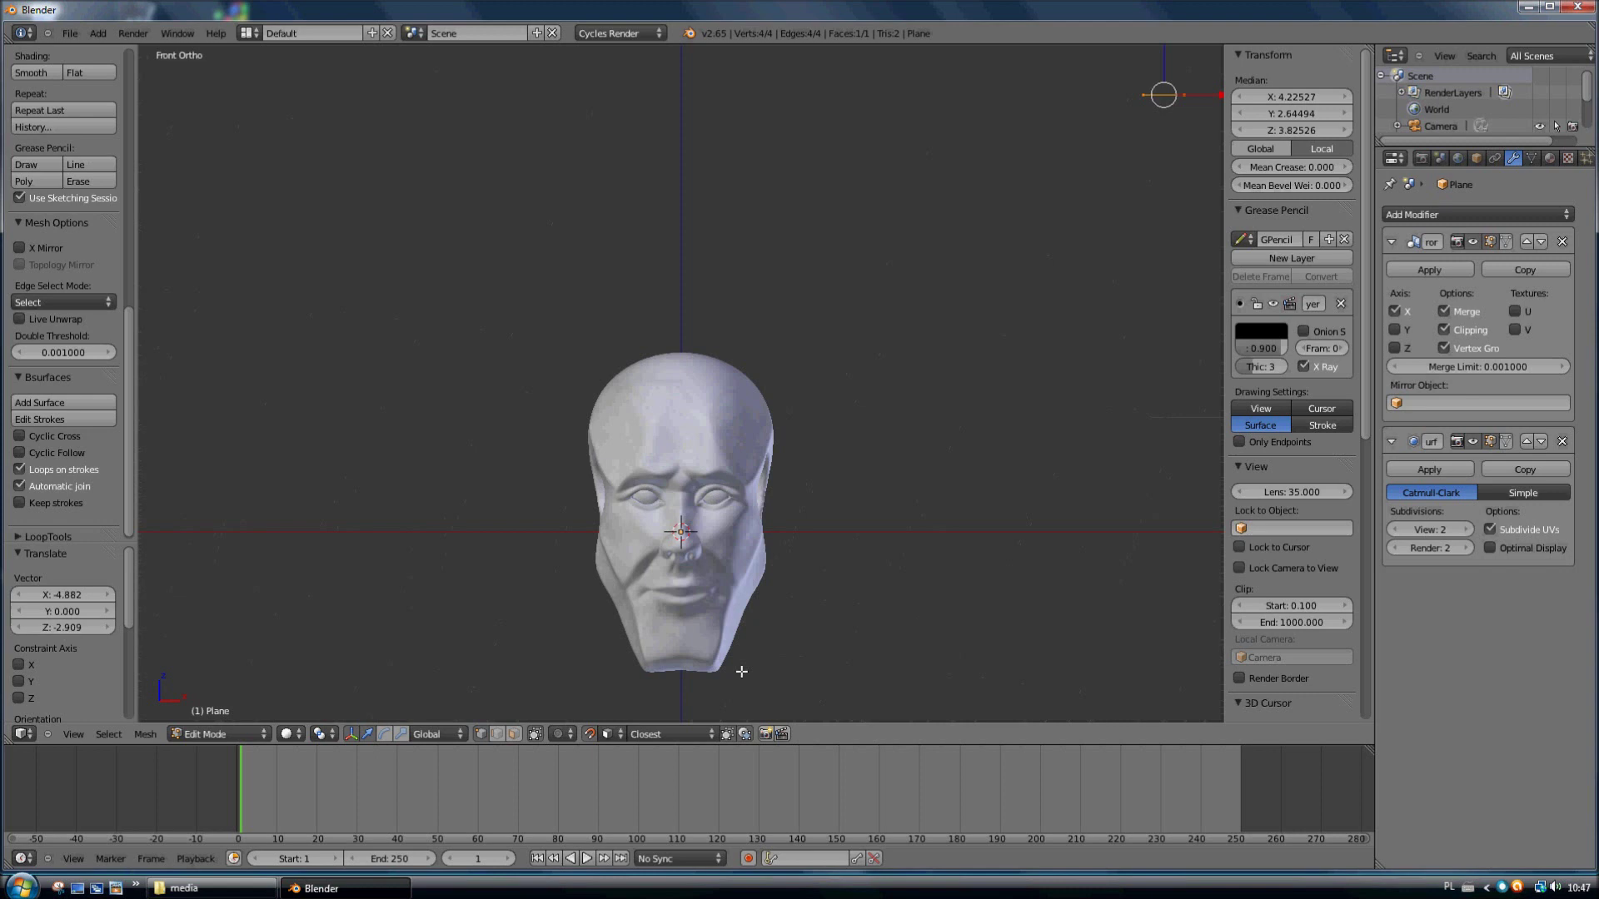
mouse_move(741, 671)
middle_mouse_down("shift")
mouse_move(741, 500)
mouse_move(778, 549)
middle_mouse_up("shift")
scroll(767, 507, "up", 5)
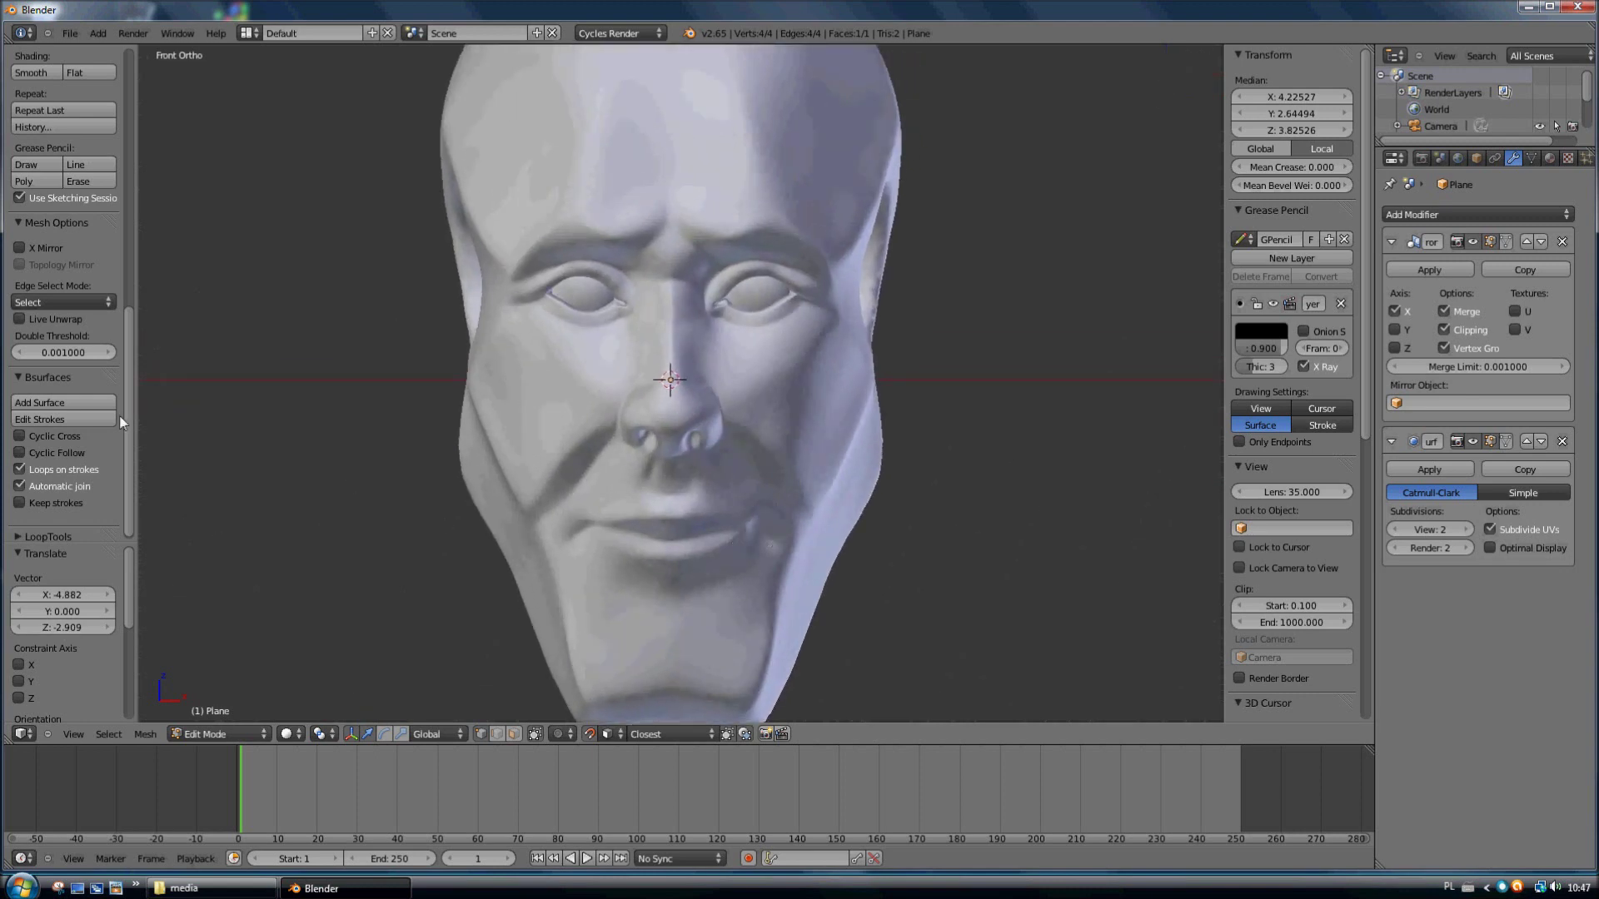
left_click(30, 165)
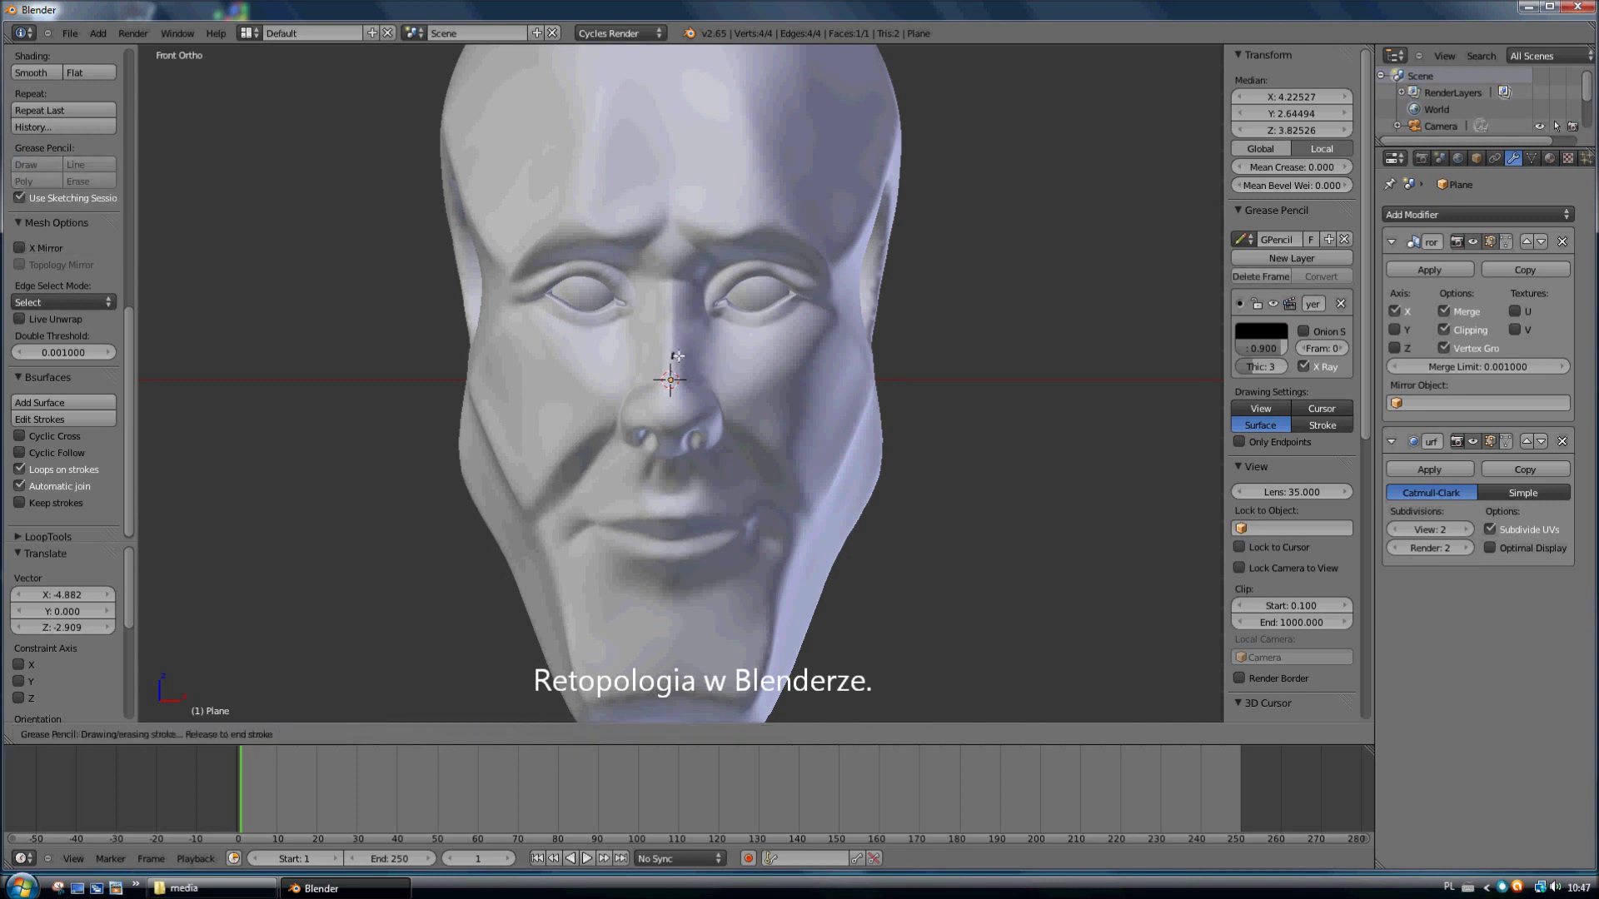
mouse_move(672, 358)
left_mouse_down()
mouse_move(676, 313)
mouse_move(806, 383)
left_mouse_up()
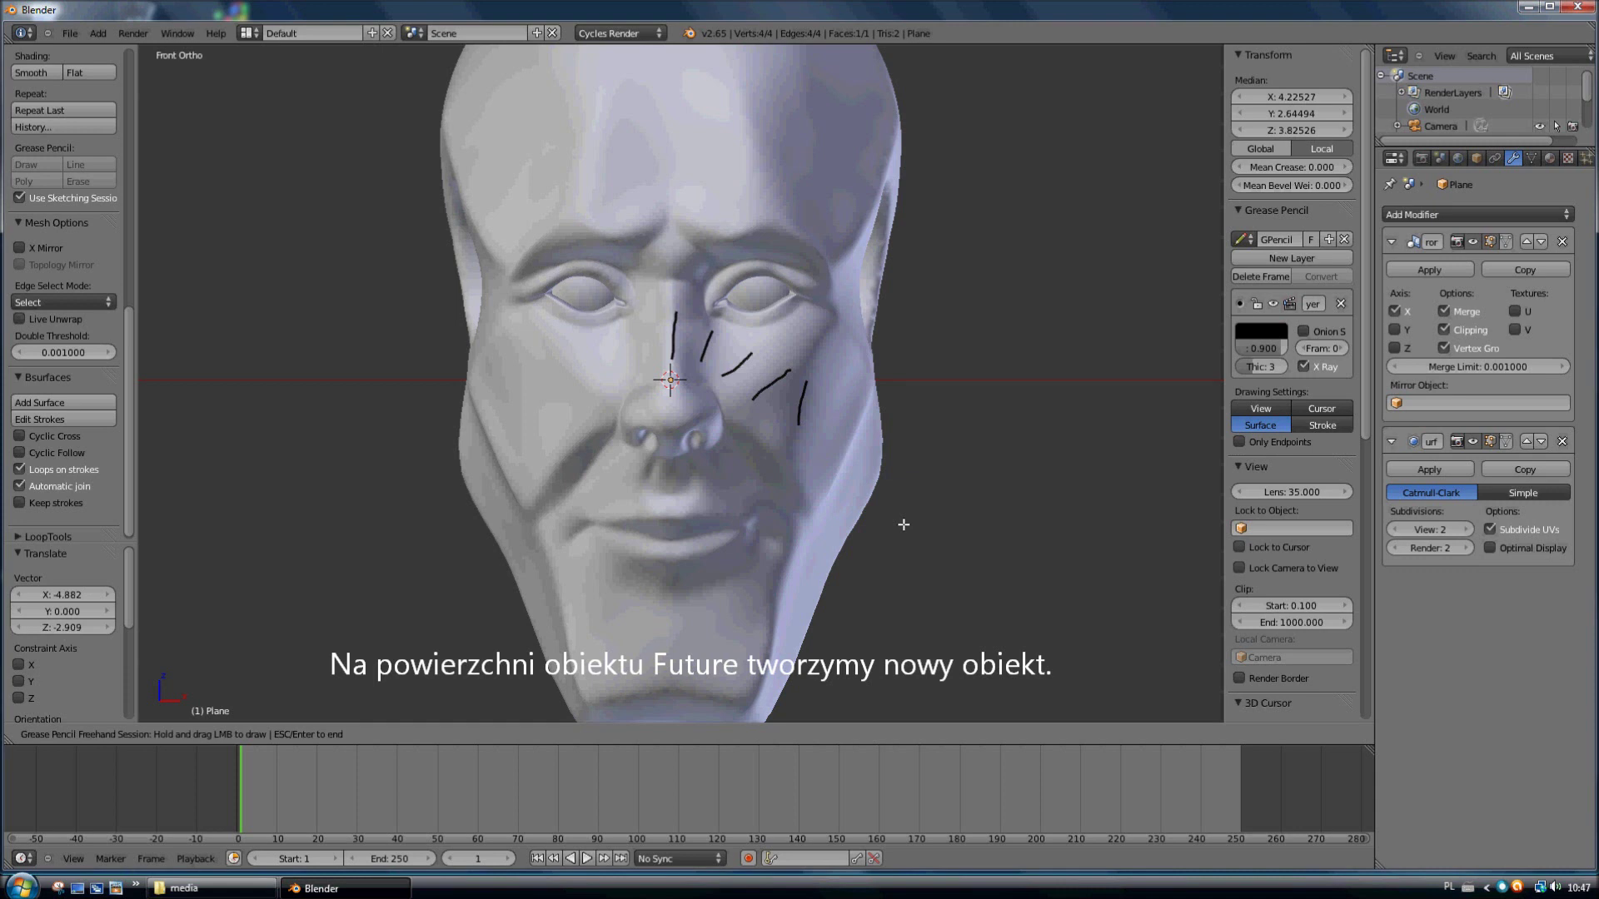
Step: End the grease-pencil session and generate a Bsurfaces mesh from the strokes
key("Escape")
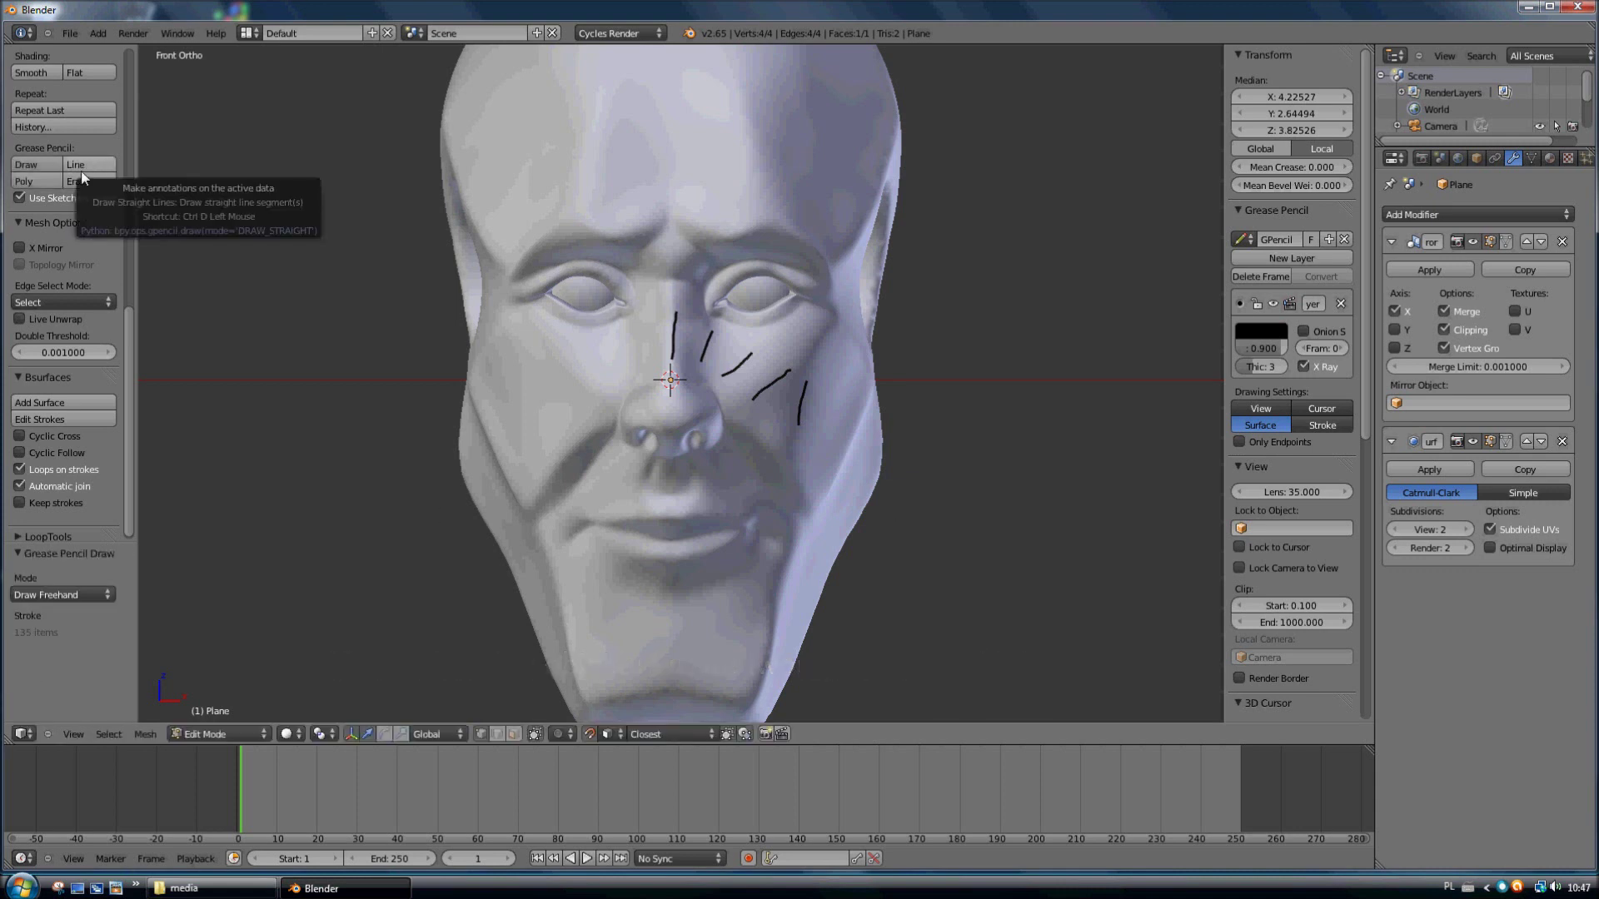
left_click(25, 404)
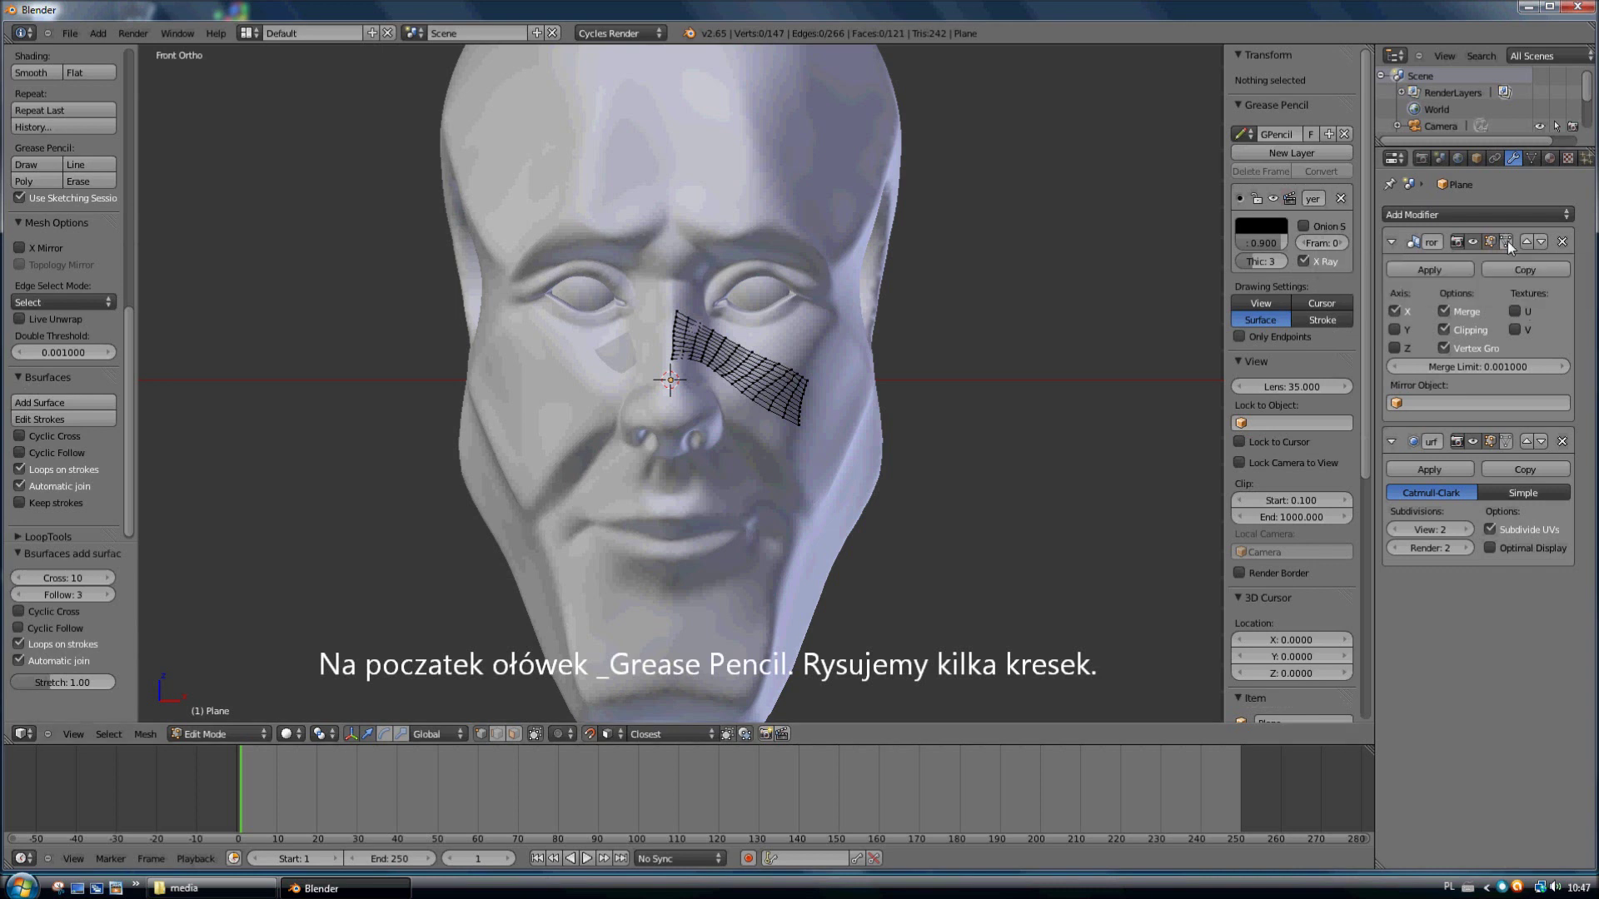
mouse_move(981, 537)
middle_mouse_down()
mouse_move(917, 553)
mouse_move(1003, 524)
middle_mouse_up()
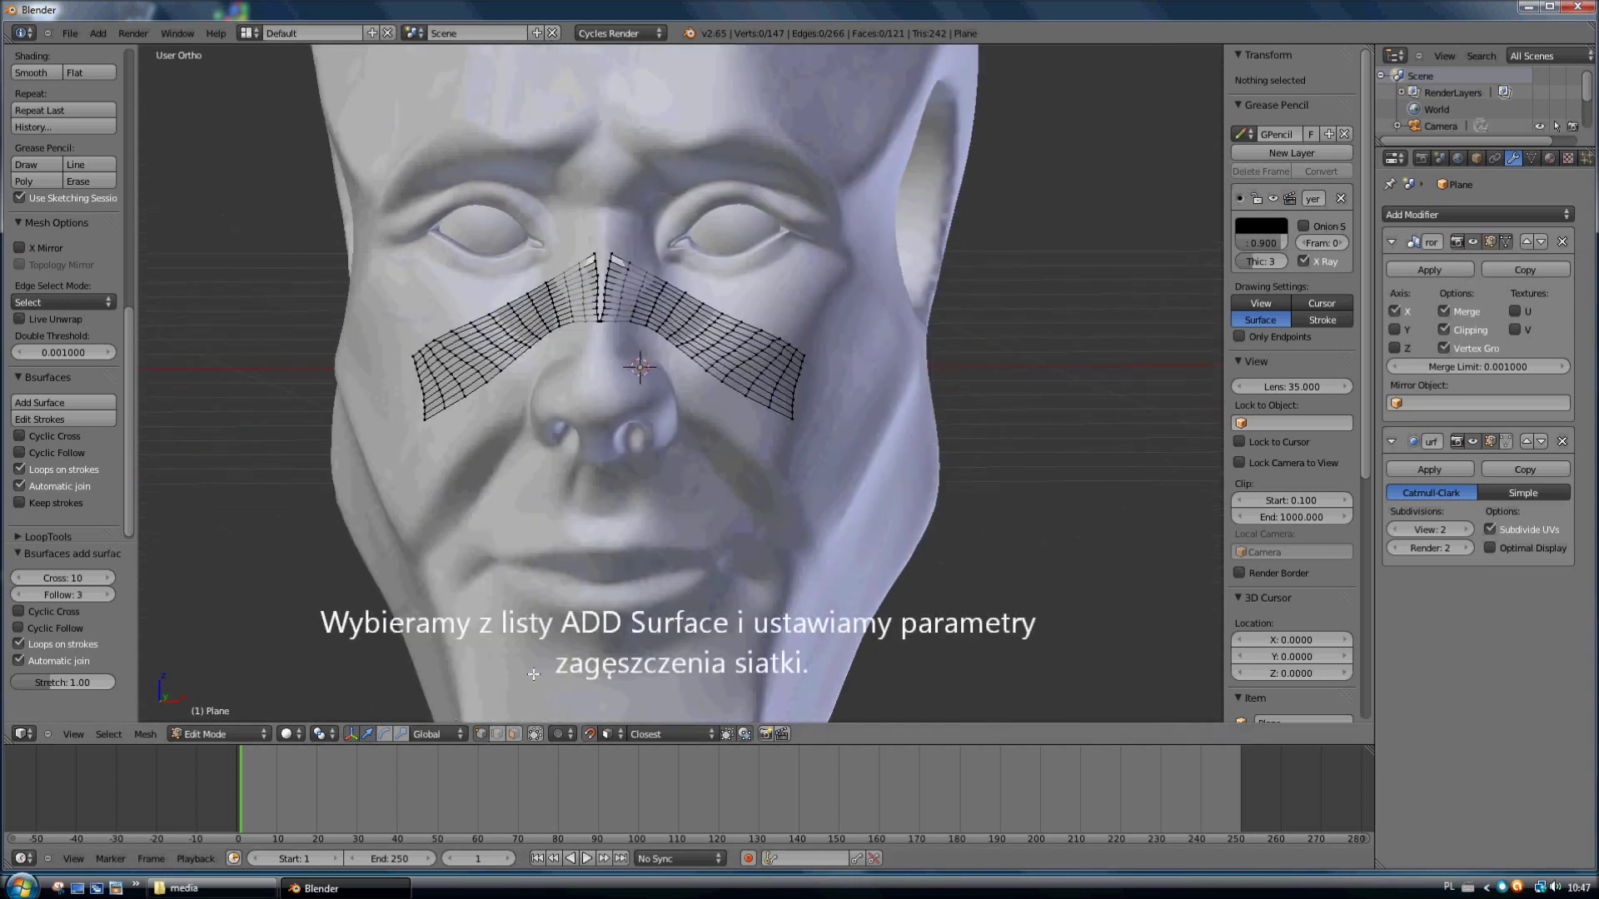
Step: Reduce the surface to Cross 2 and Follow 1 loops, then select two nose-ridge vertices
left_click_drag(62, 578, 23, 582)
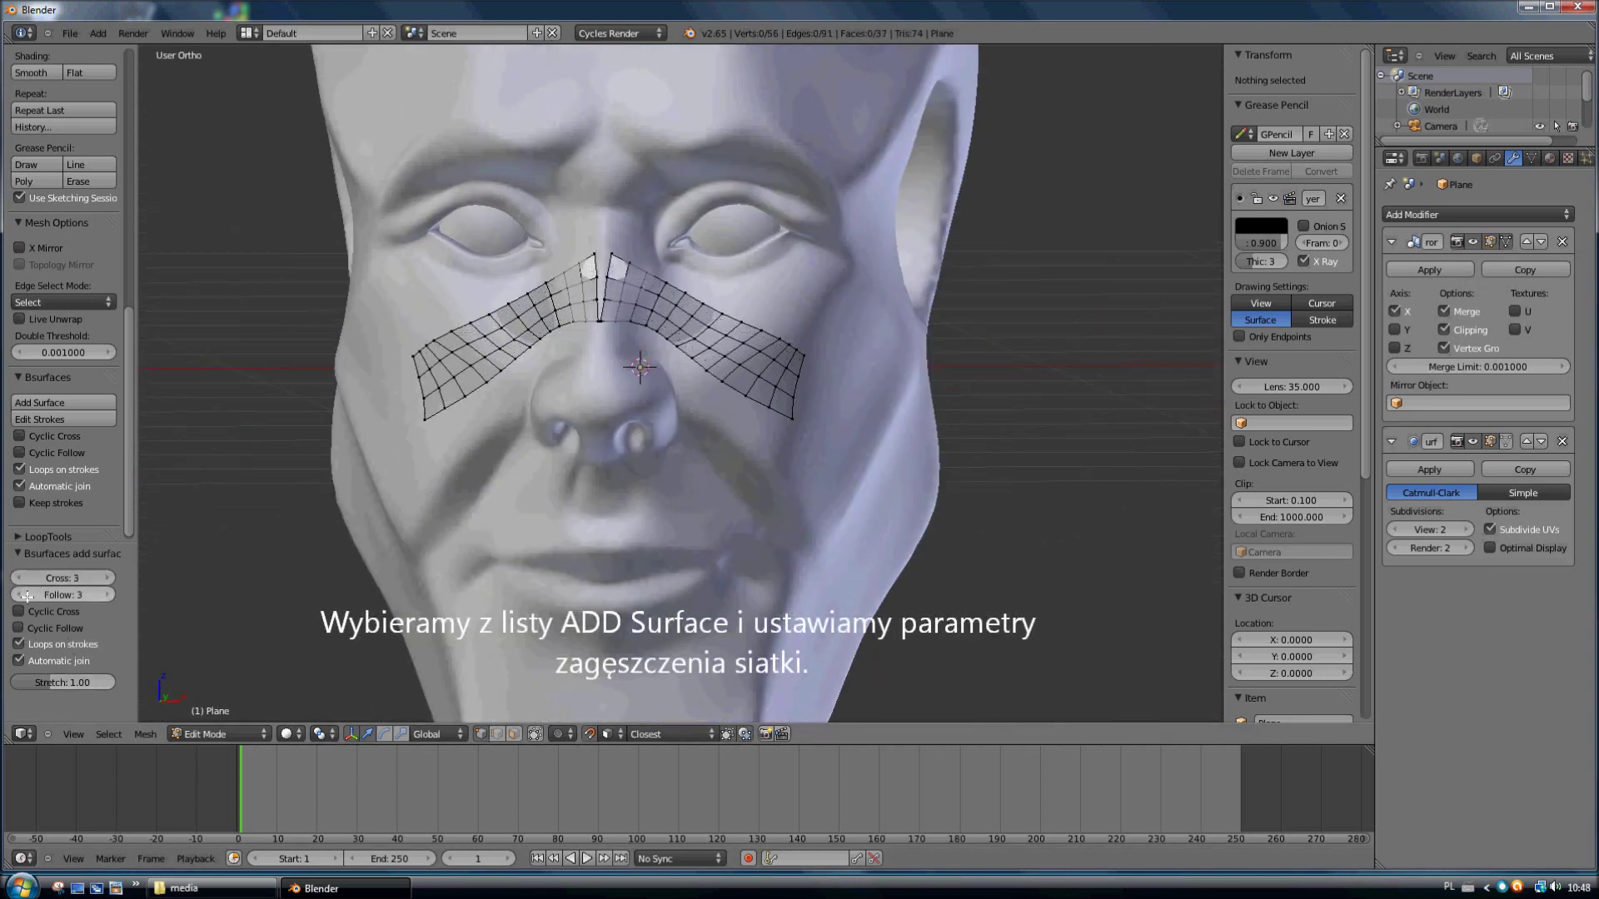
left_click(23, 582)
double_click(21, 596)
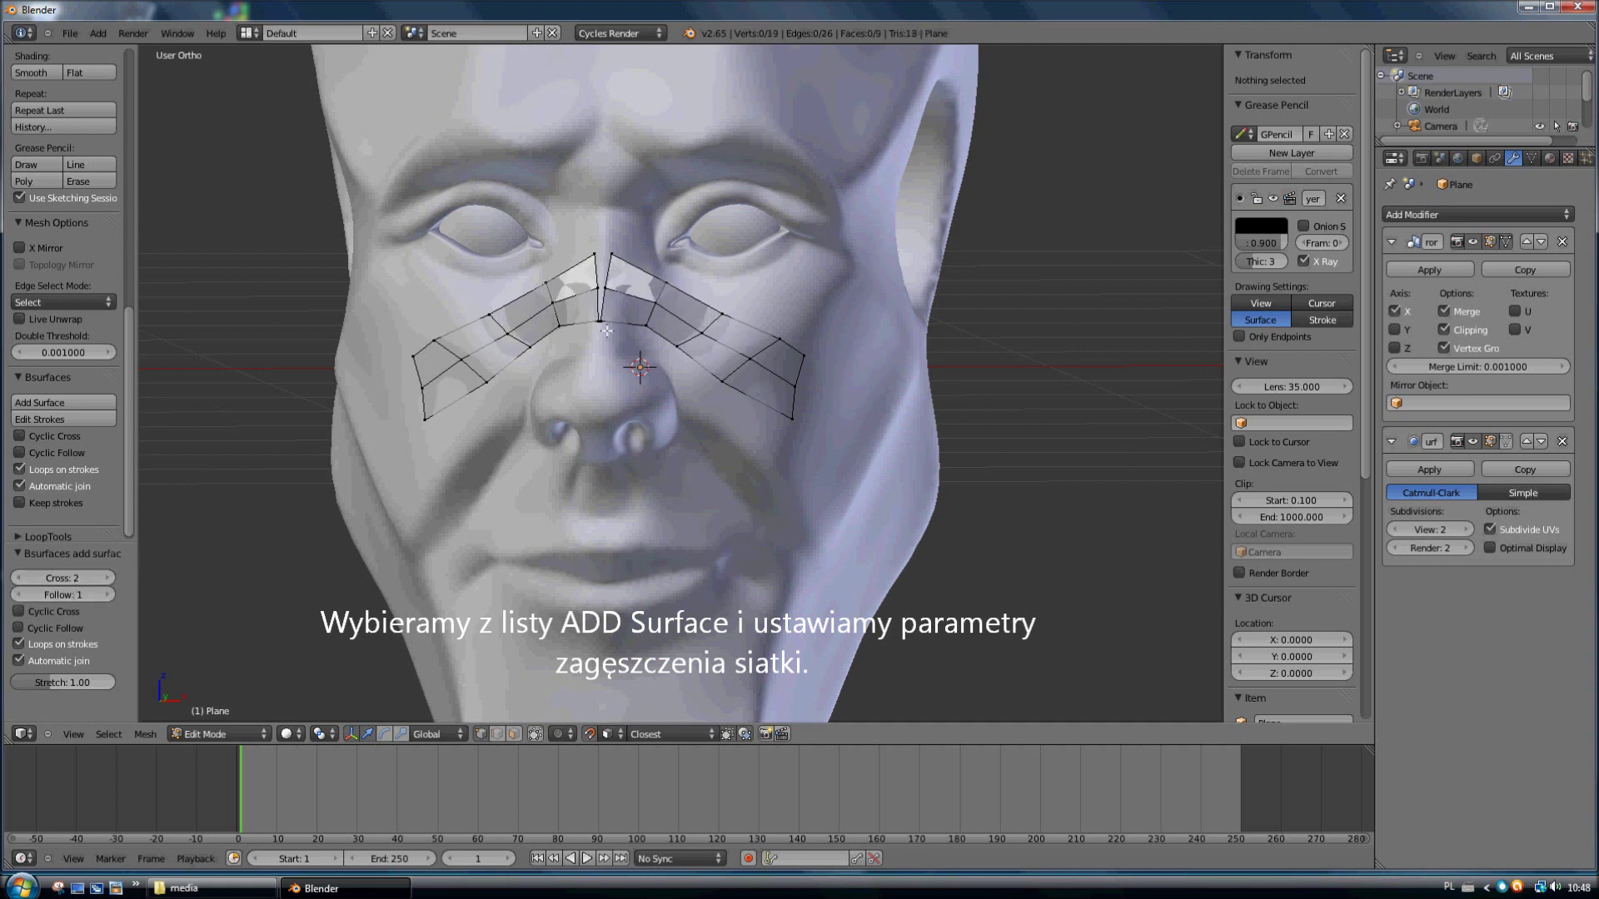
right_click(612, 256)
right_click(600, 322, "ctrl")
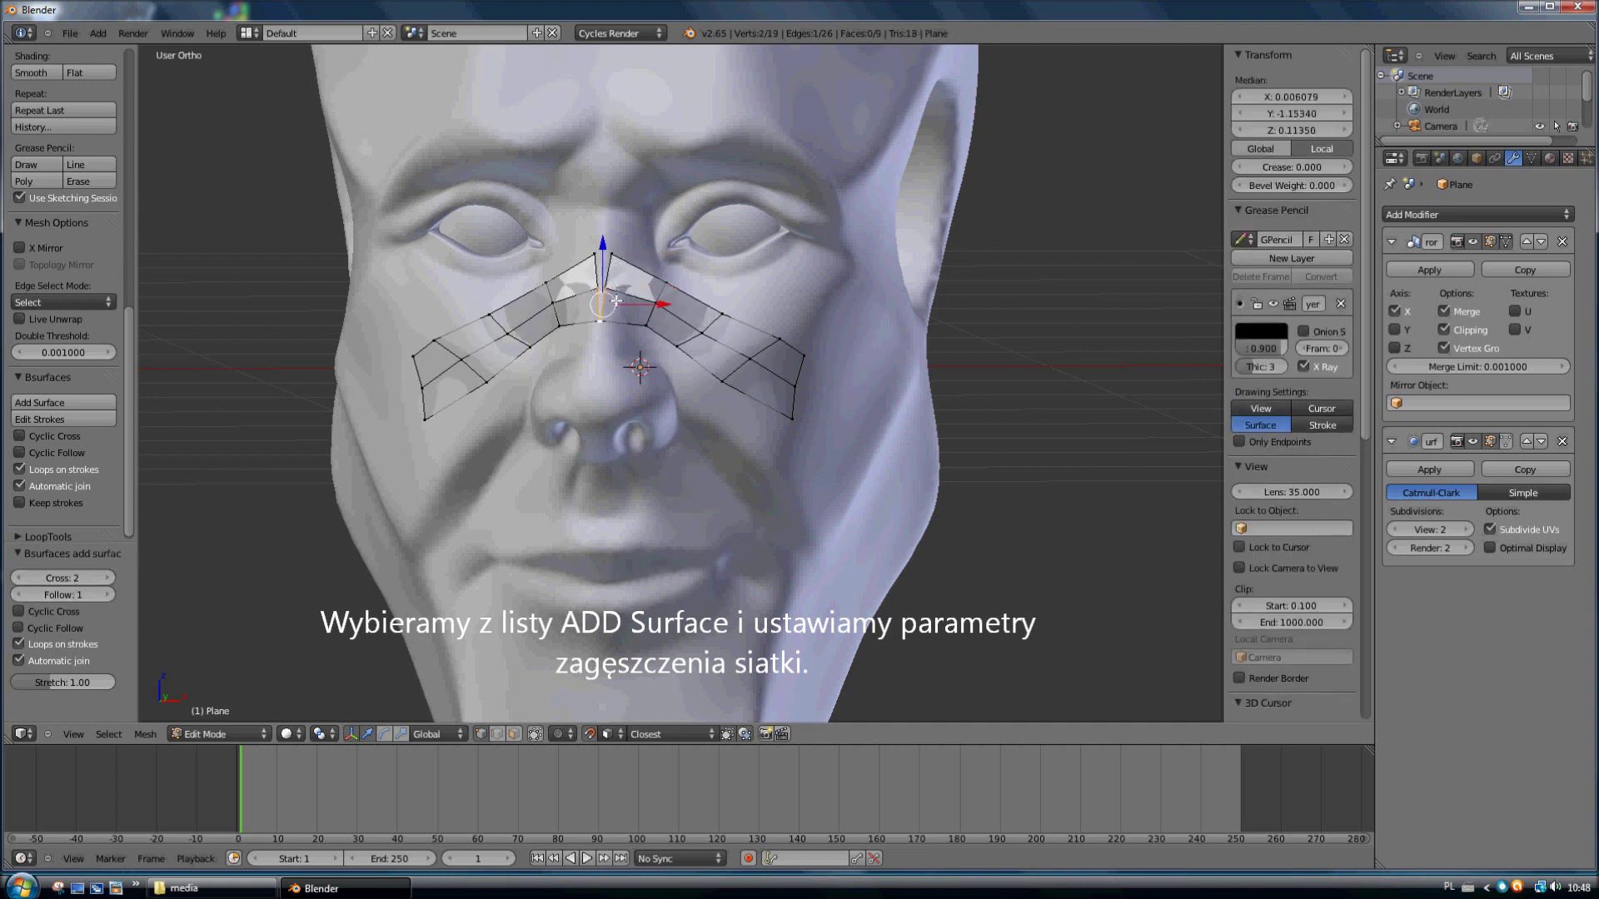
Step: Move the selected nose-ridge vertices along the X axis
key("g")
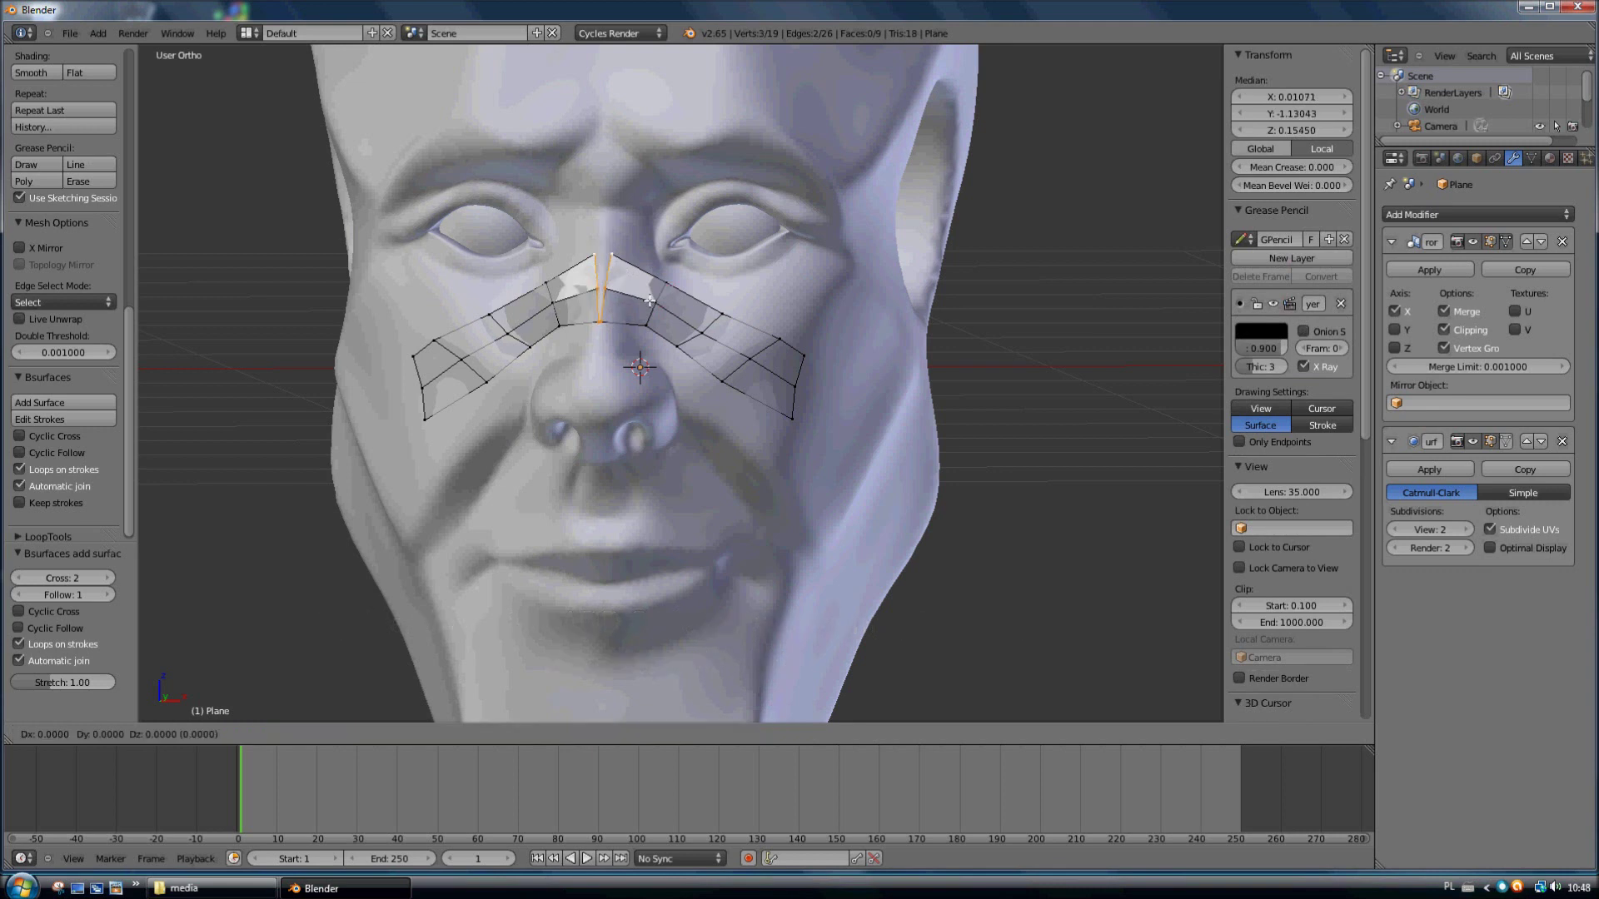
key("x")
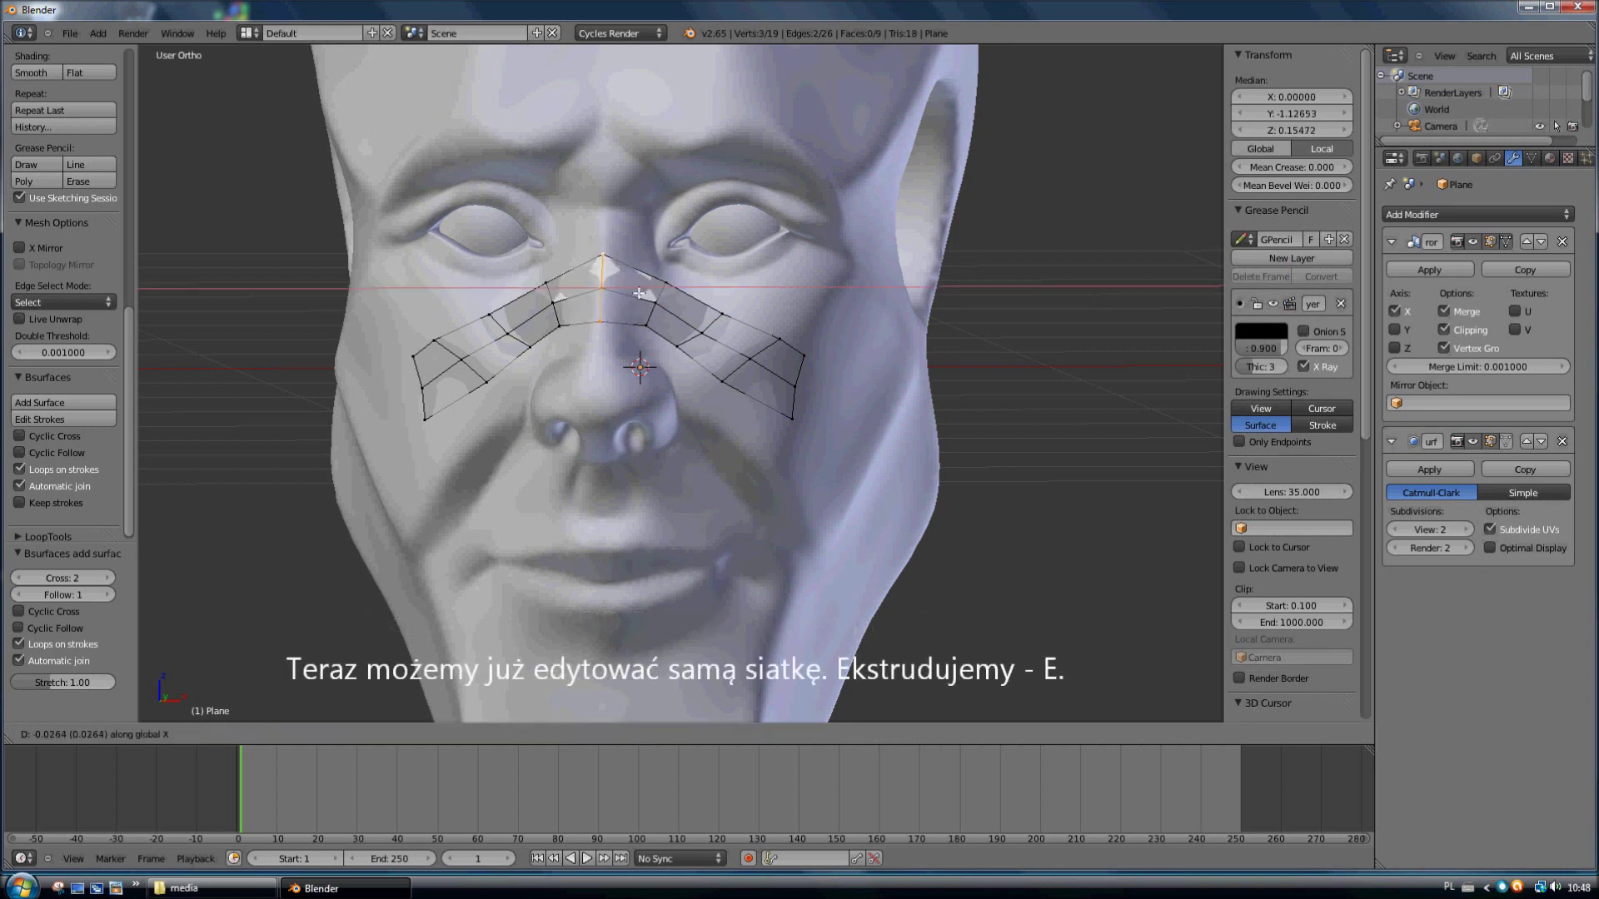
left_click(639, 293)
key("Tab")
mouse_move(639, 293)
middle_mouse_down()
mouse_move(601, 338)
mouse_move(509, 307)
mouse_move(638, 350)
middle_mouse_up()
key("Tab")
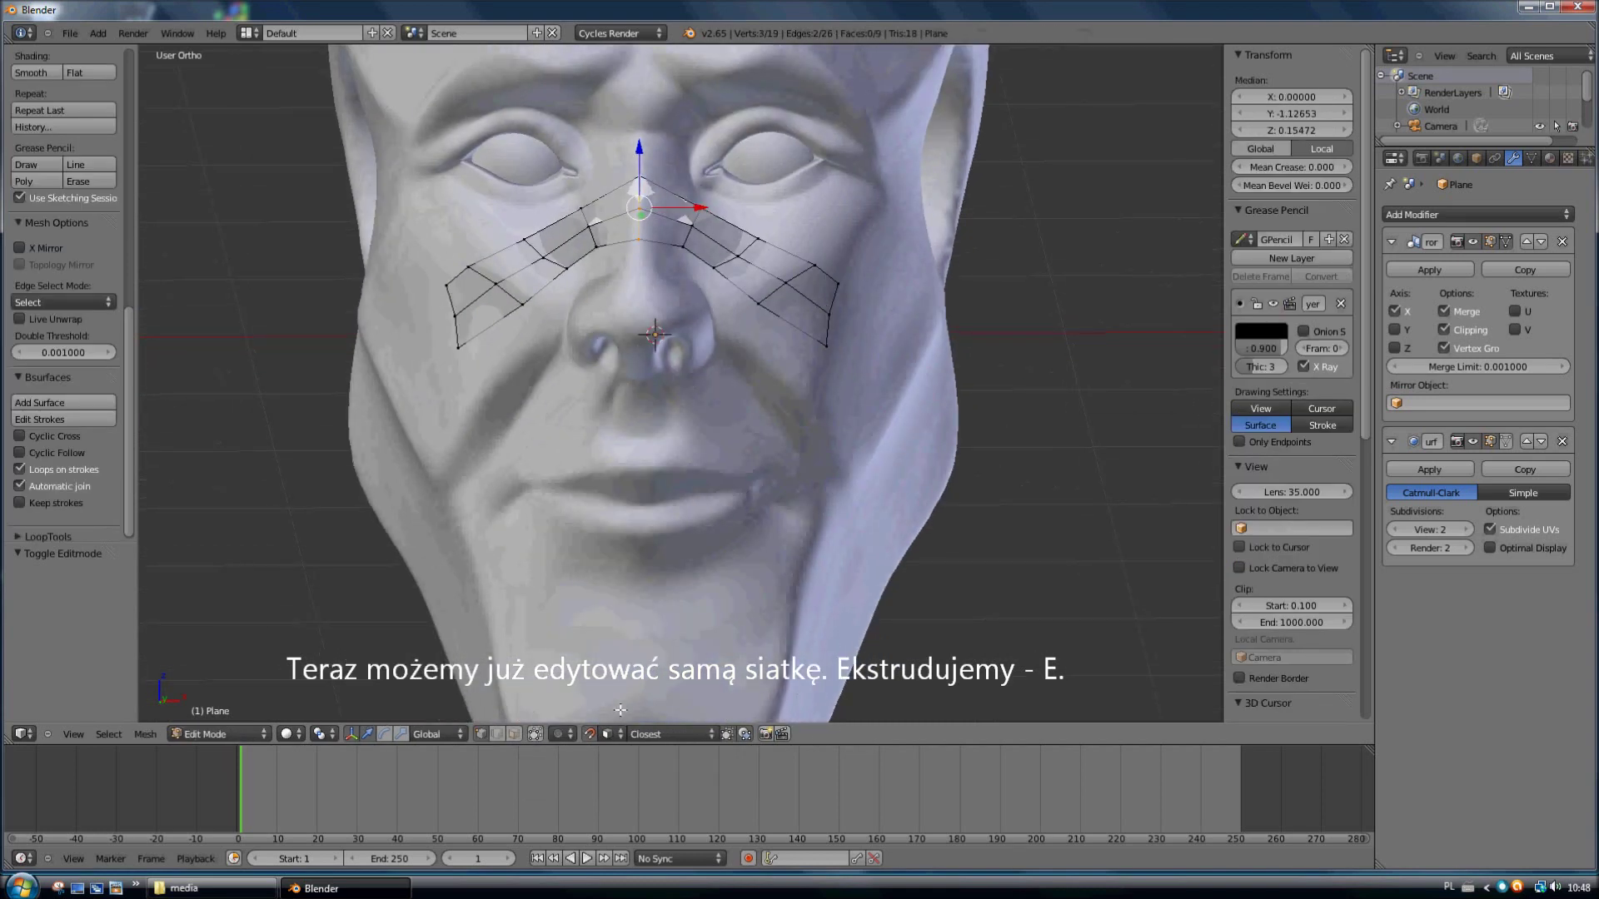
middle_click_drag(1073, 444, 1040, 457)
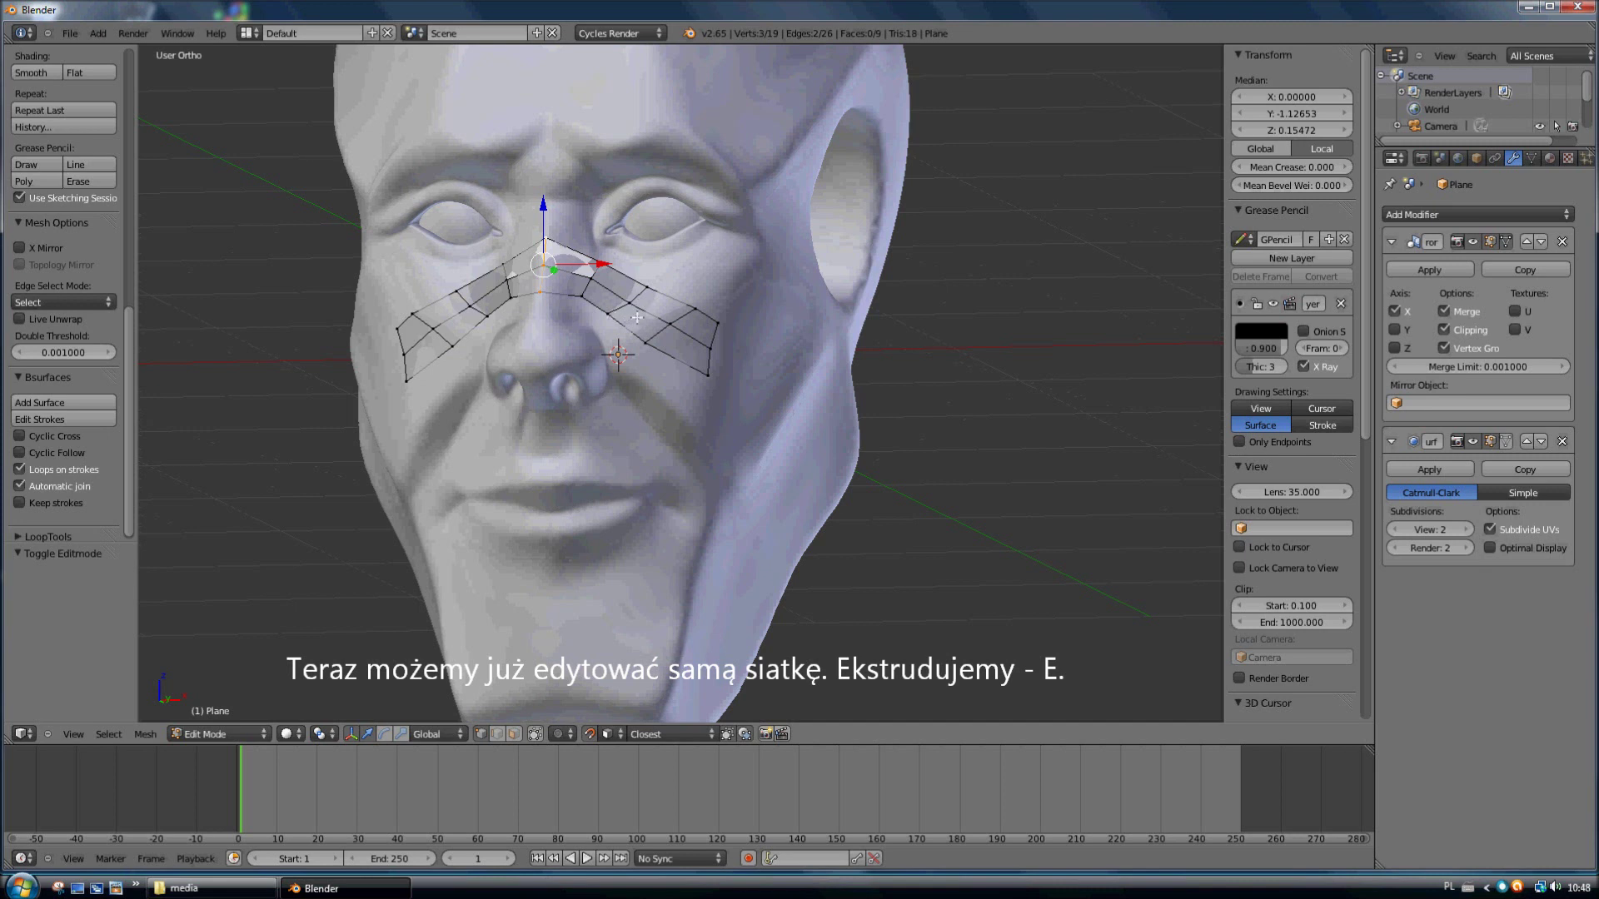
middle_click_drag(637, 317, 637, 358)
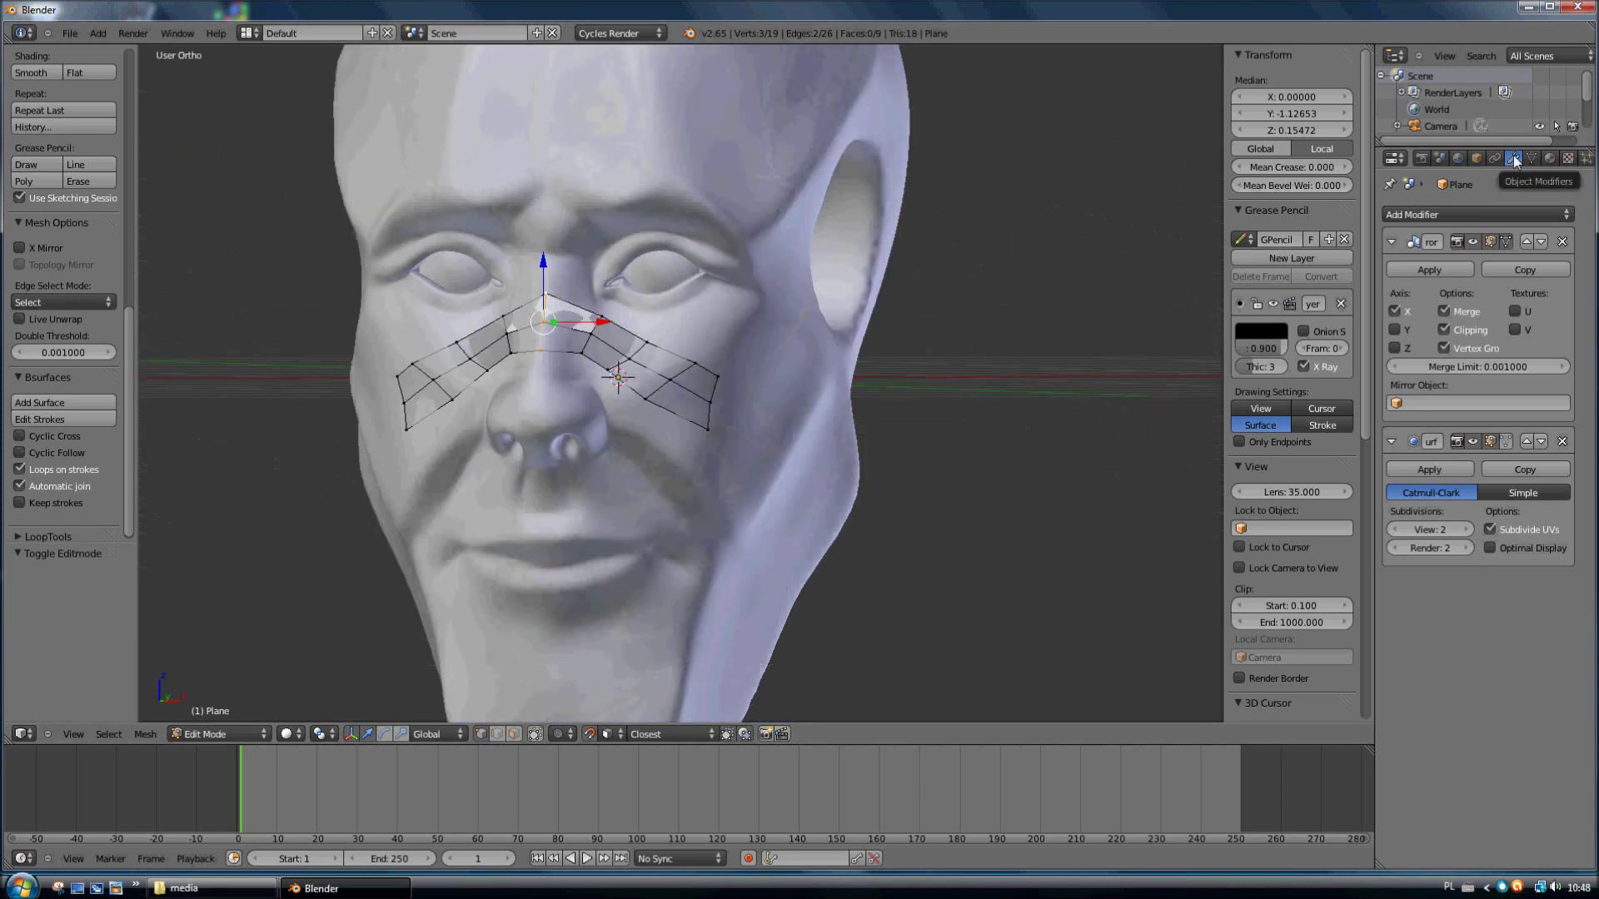
Step: Add a Solidify modifier with a thickness of about -0.01568
left_click(1487, 213)
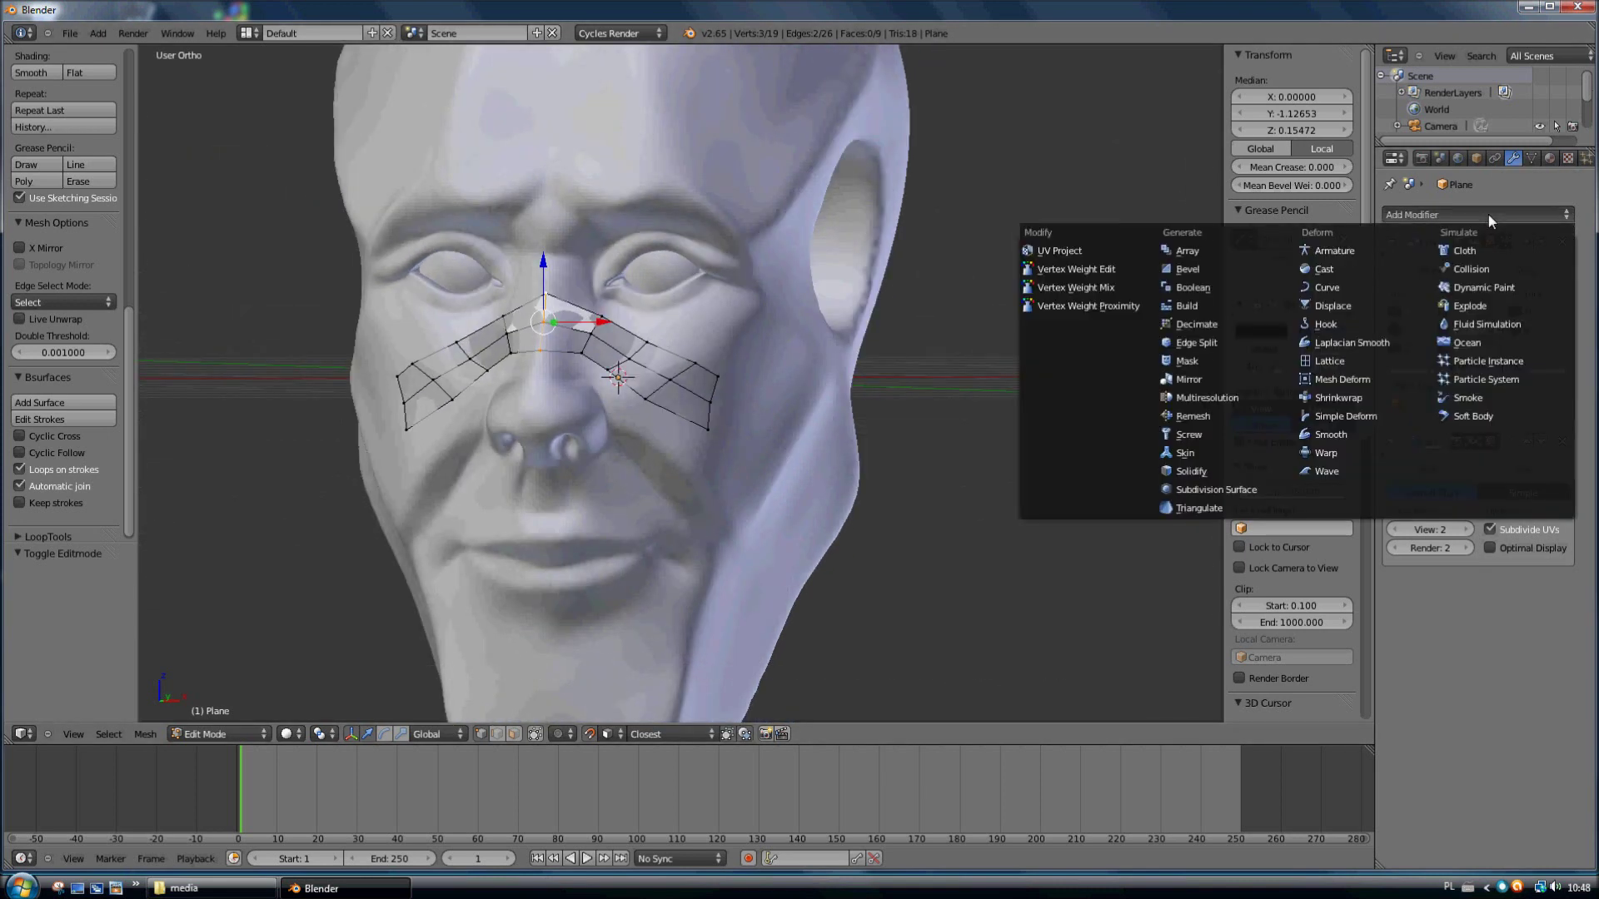
left_click(1193, 471)
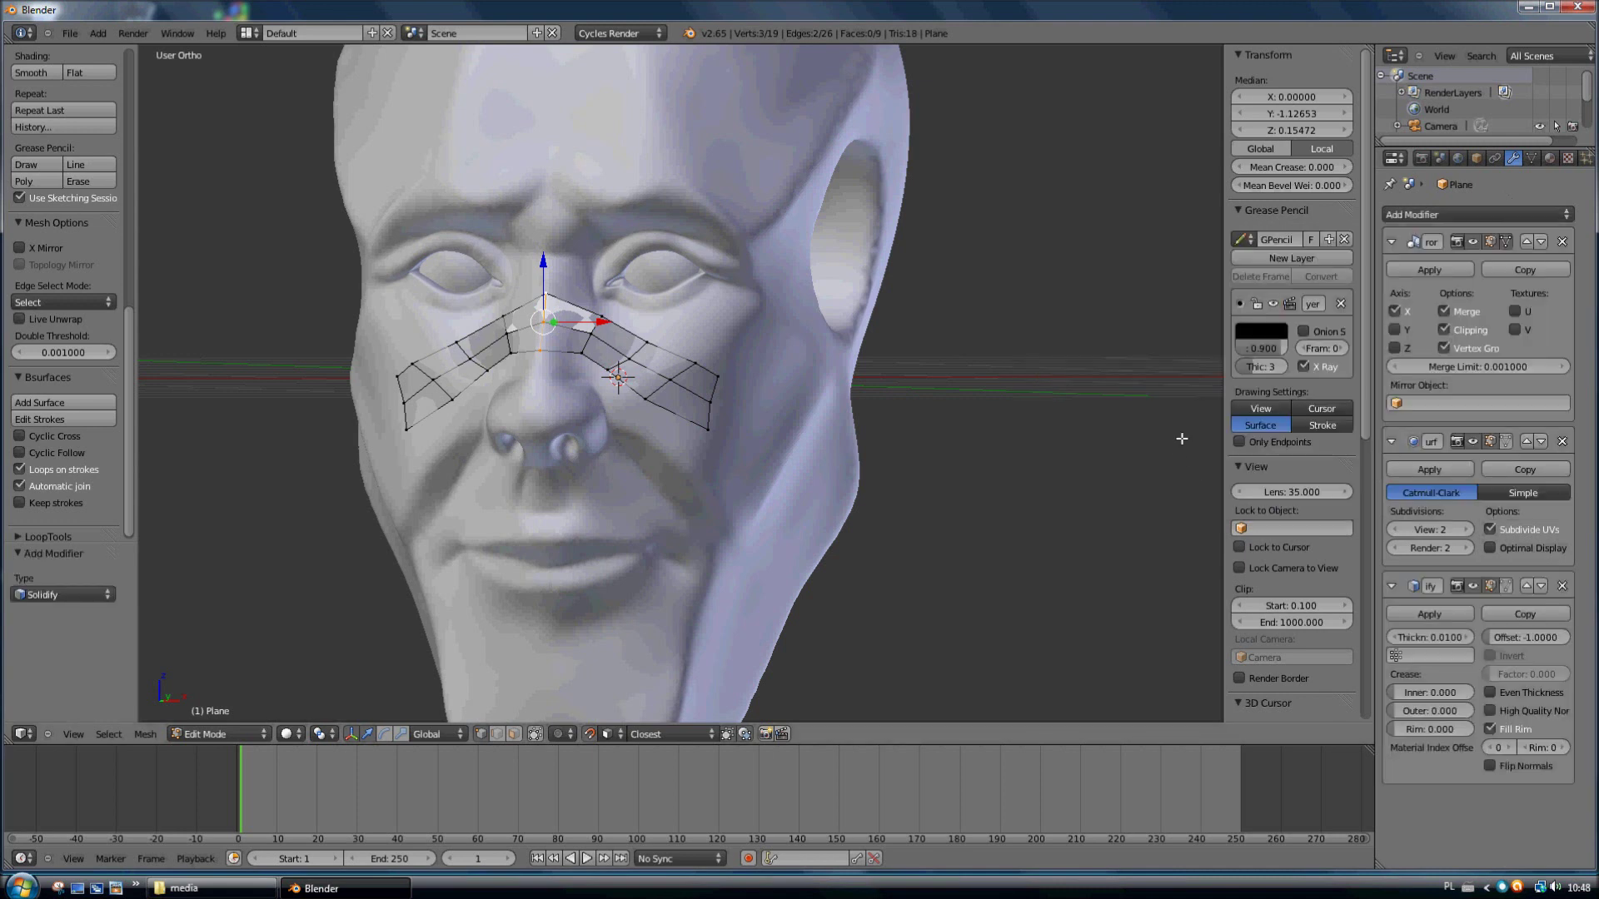
left_click_drag(1435, 644, 1424, 651)
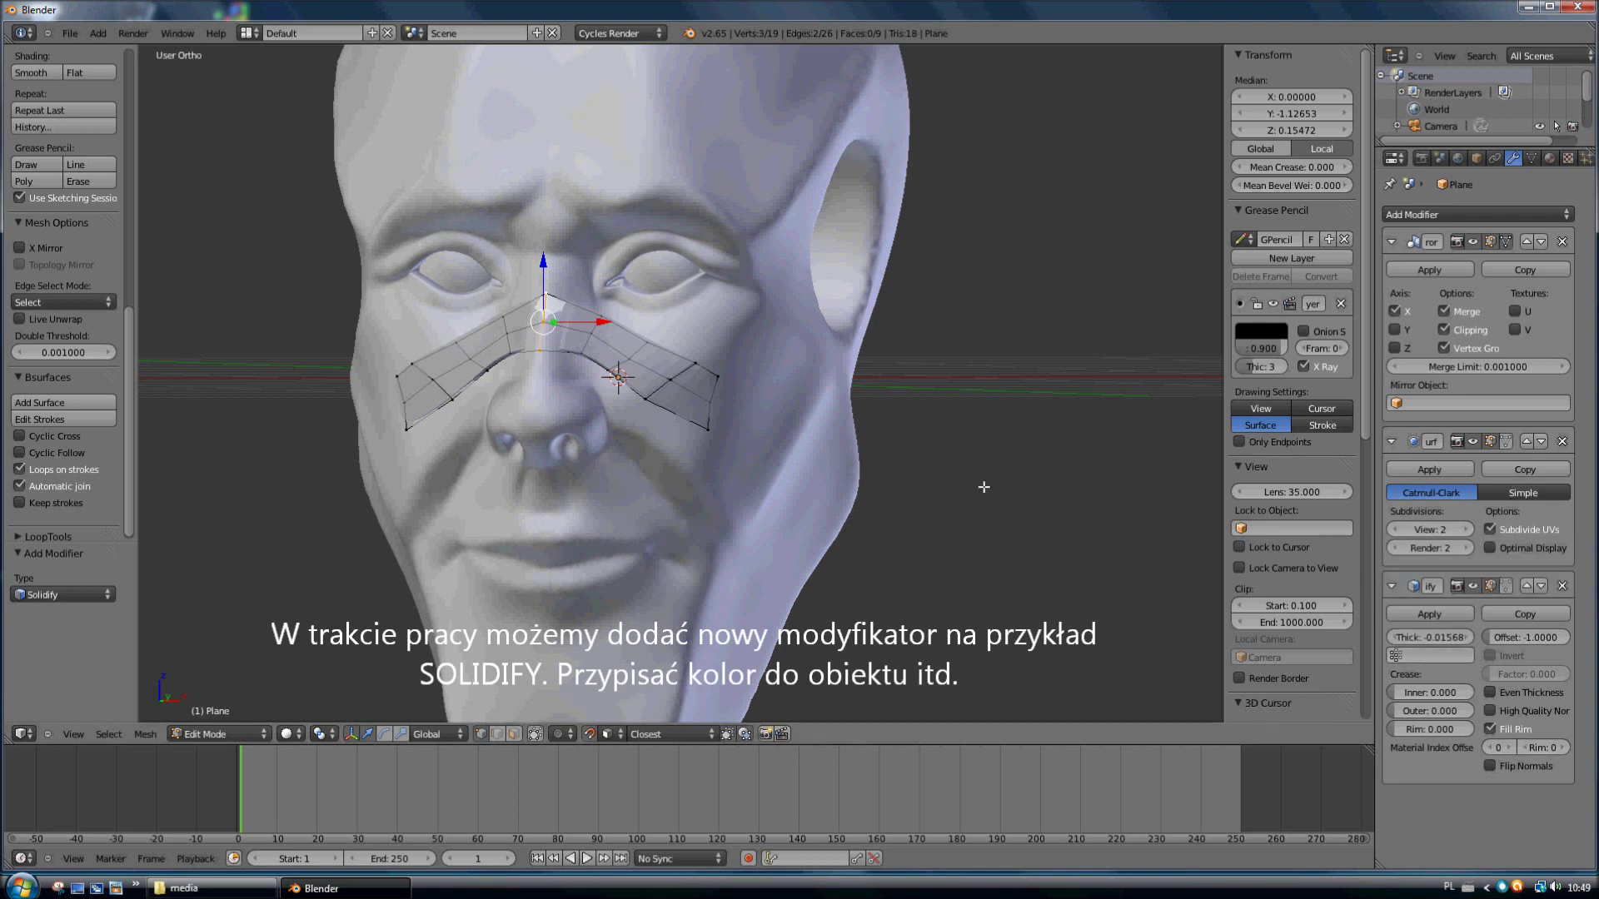
scroll(983, 487, "up", 2)
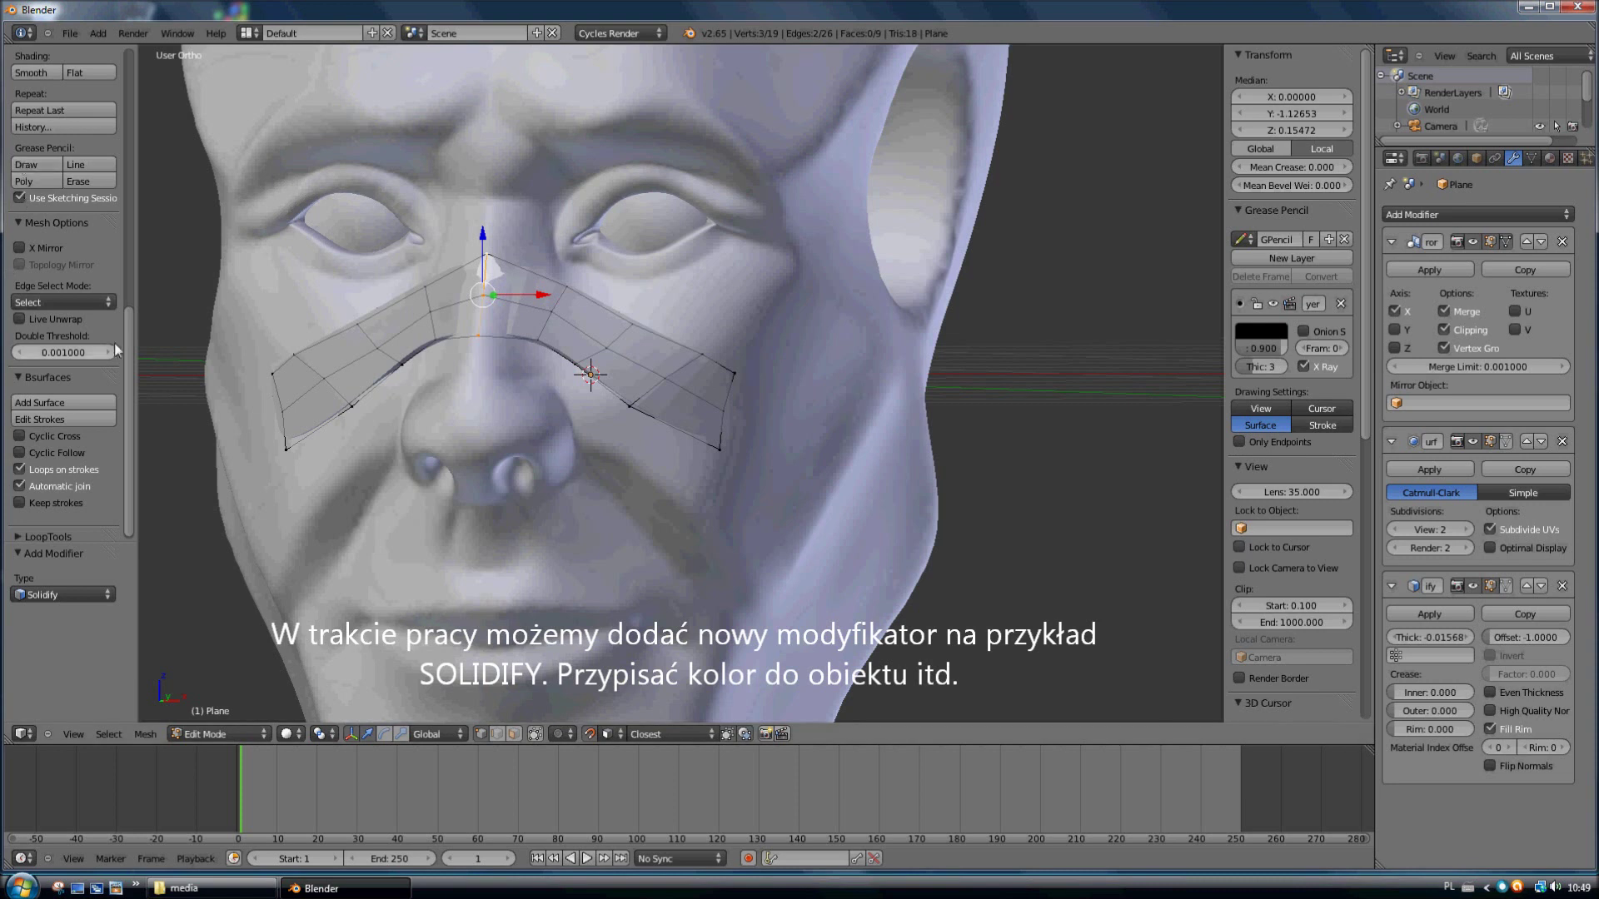
Step: Create a new material for the strip with an orange colour (0.800, 0.382, 0.108)
key("Tab")
key("Tab")
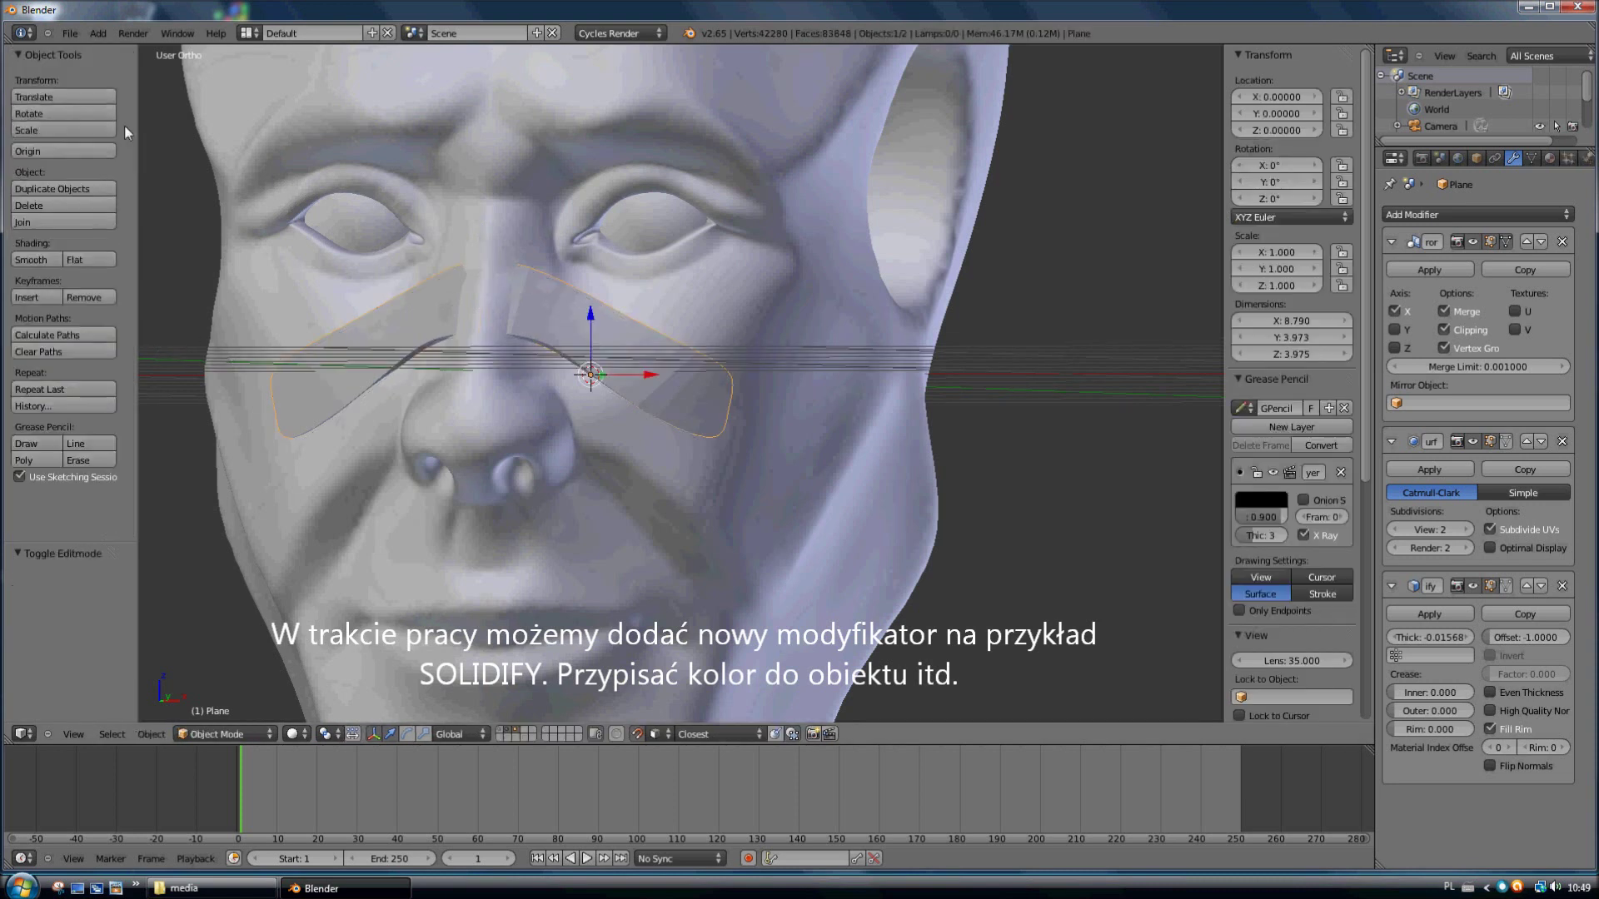
scroll(288, 358, "down", 1)
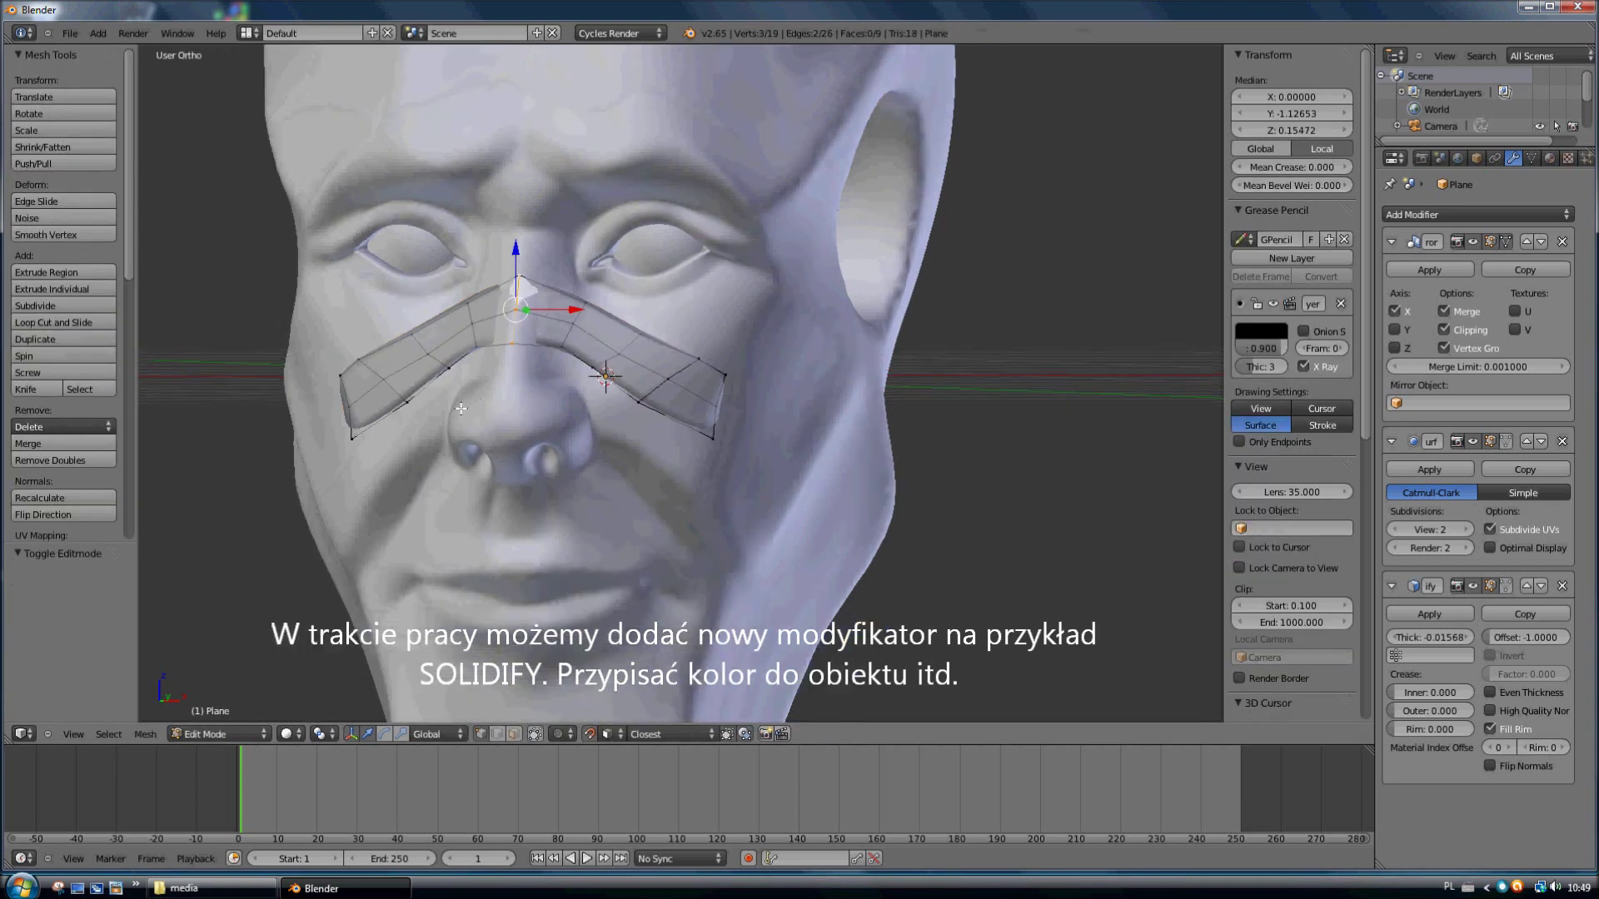
middle_click_drag(288, 357, 399, 265, "shift")
left_click(1551, 159)
left_click(1461, 290)
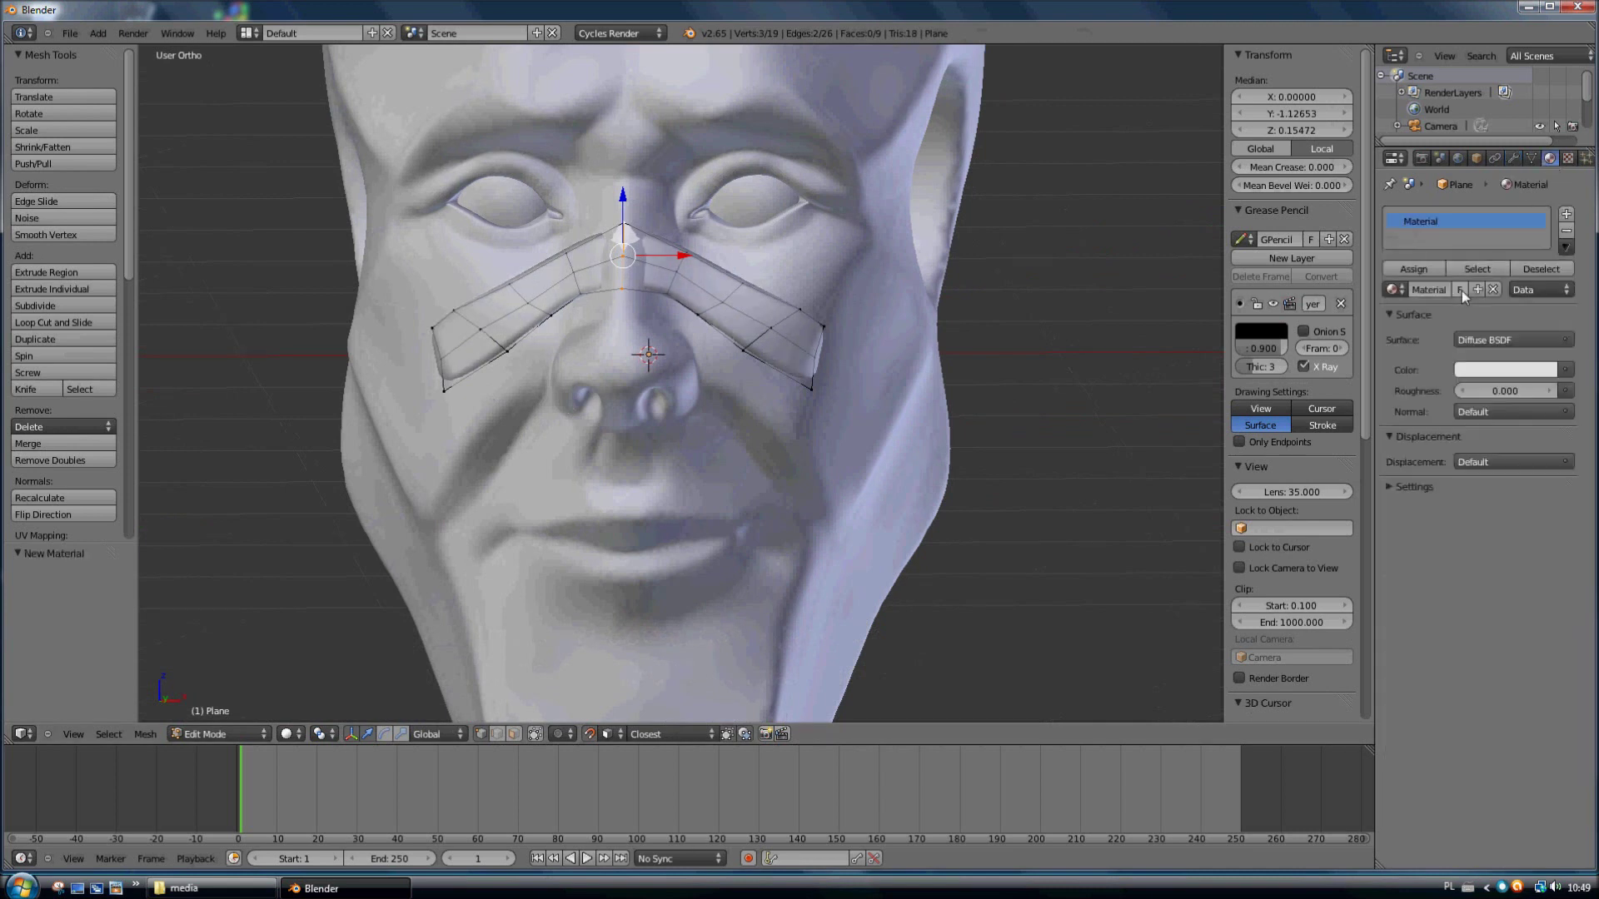
left_click(1516, 370)
left_click_drag(1474, 216, 1447, 233)
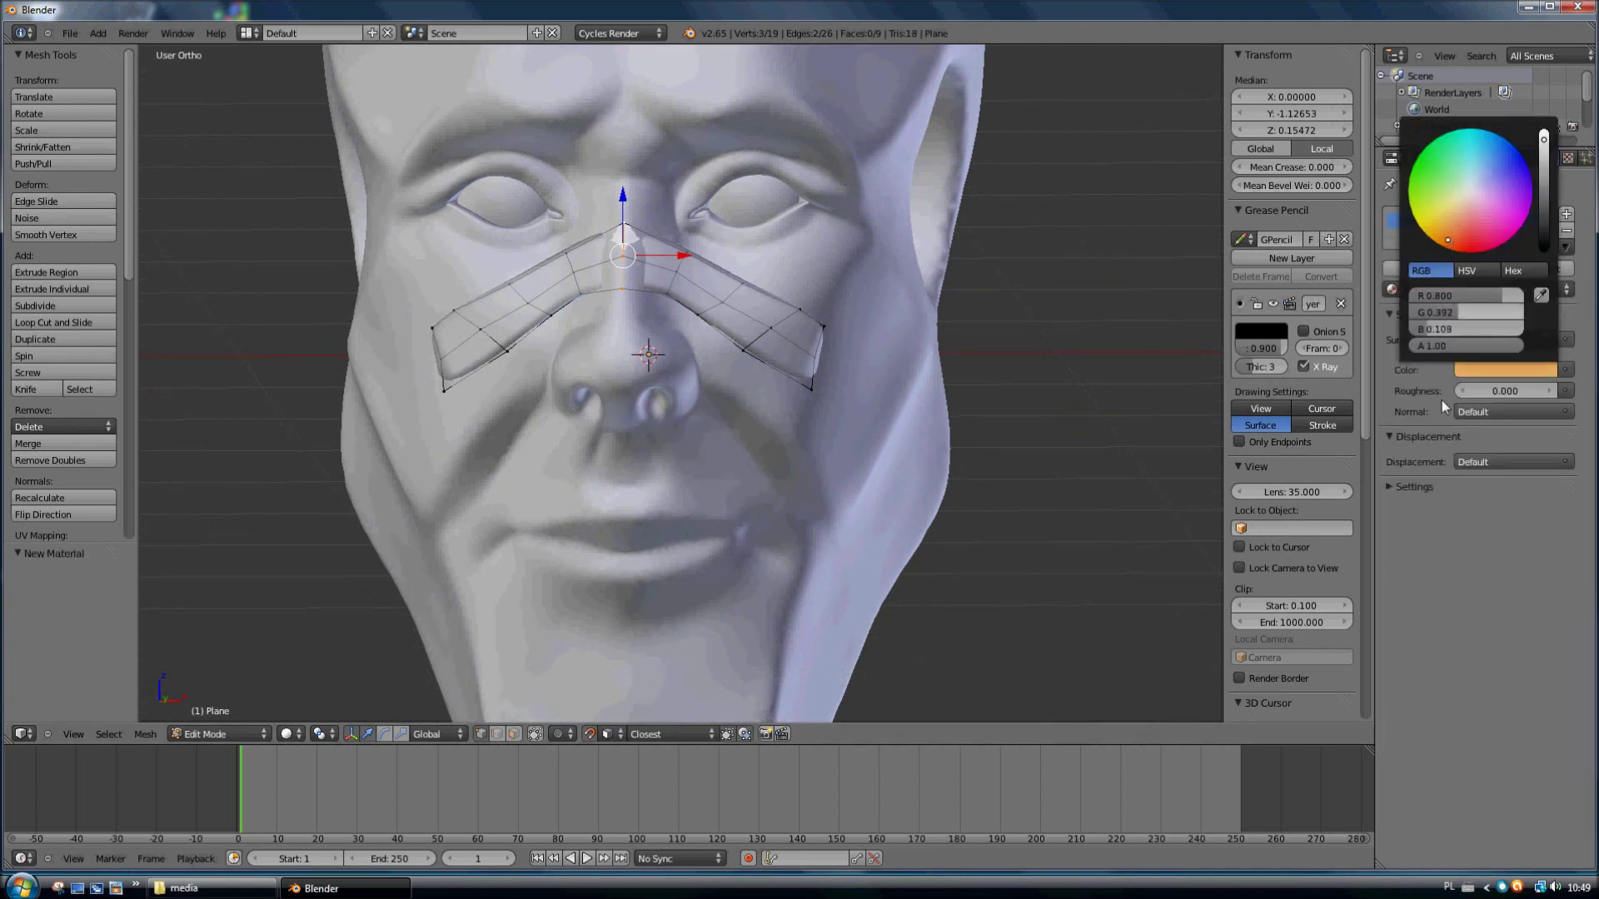
Step: Set the material's viewport display colour to the same orange
left_click(1414, 486)
left_click(1423, 528)
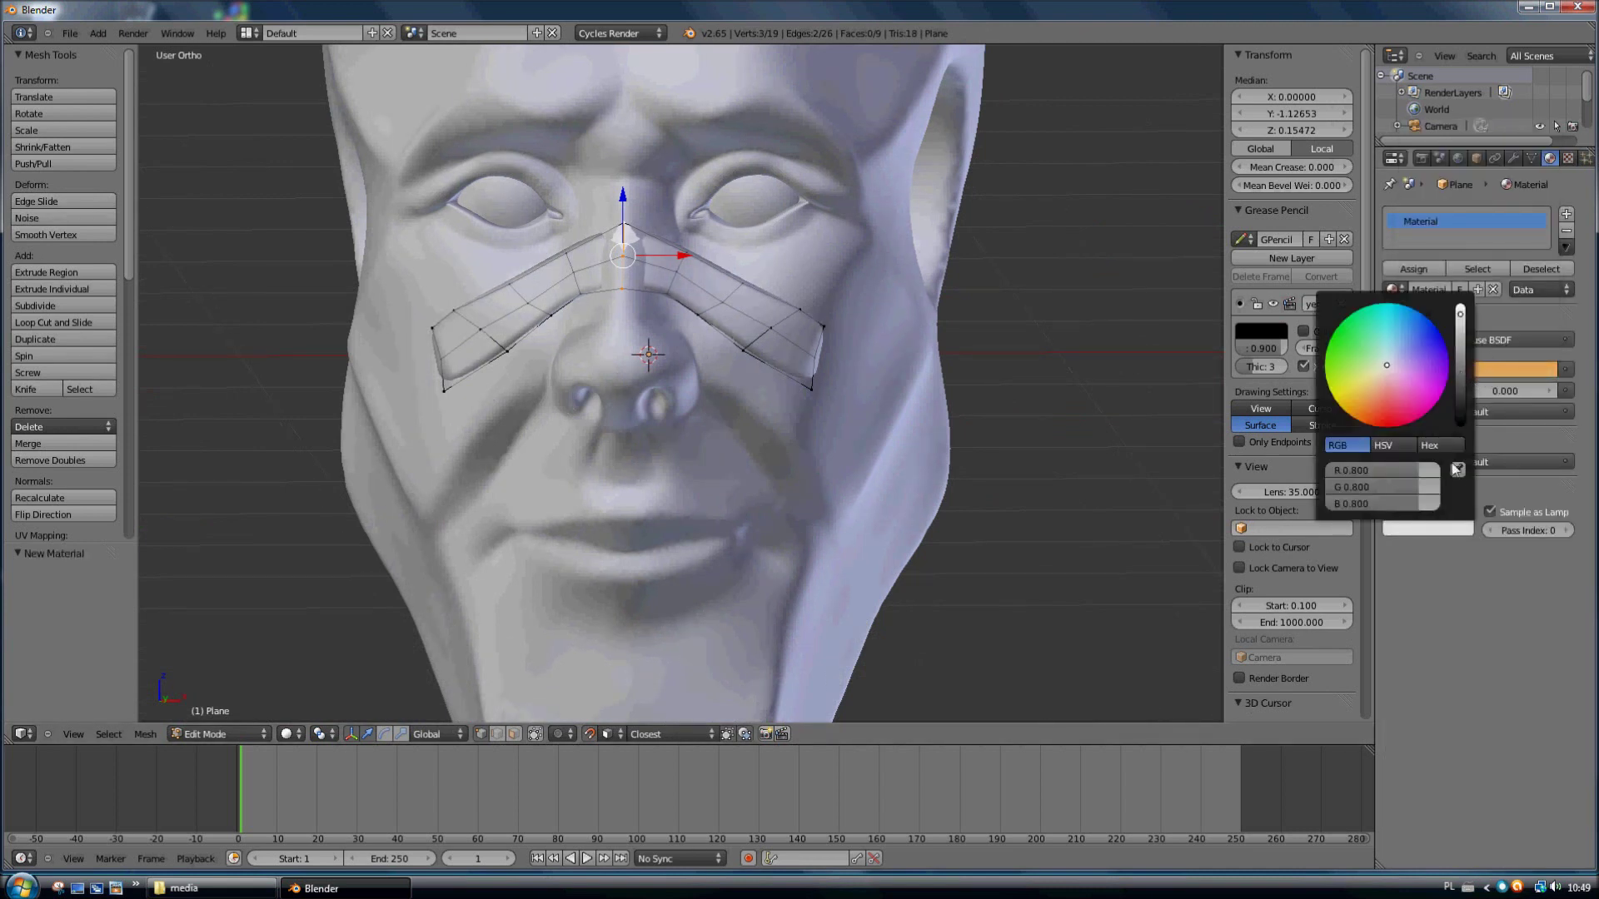
left_click(1455, 469)
left_click(1505, 369)
mouse_move(583, 375)
middle_mouse_down()
mouse_move(384, 393)
mouse_move(299, 344)
middle_mouse_up()
scroll(384, 394, "up", 3)
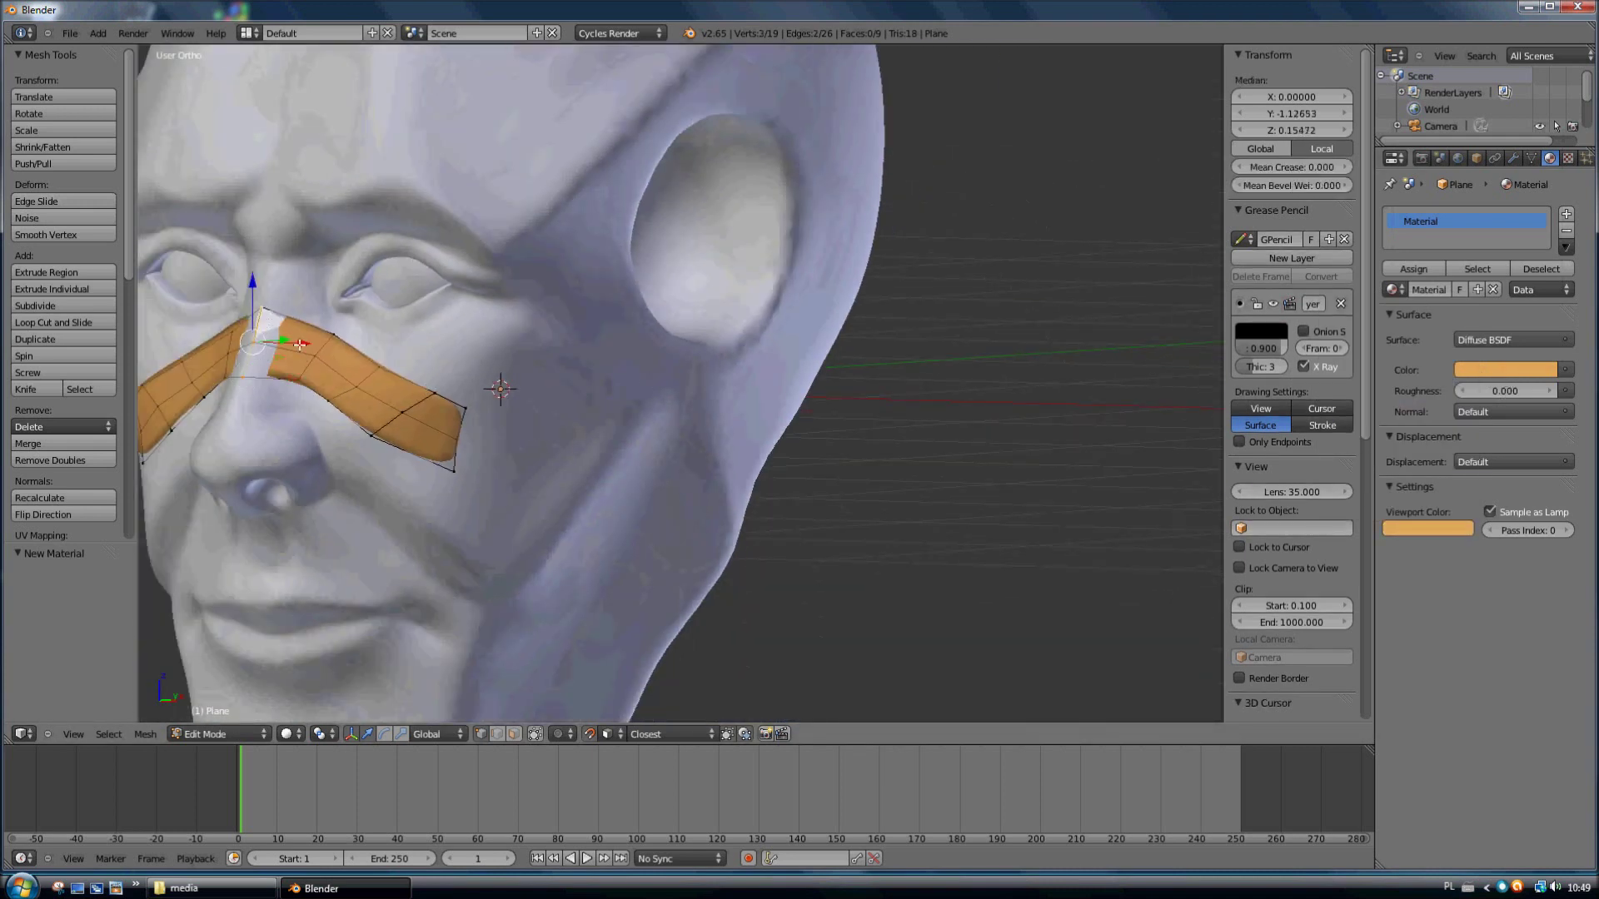
left_click_drag(299, 344, 301, 346)
Step: In Right Ortho view, pull the top nose-bridge vertex in against the nose
key("KP_3")
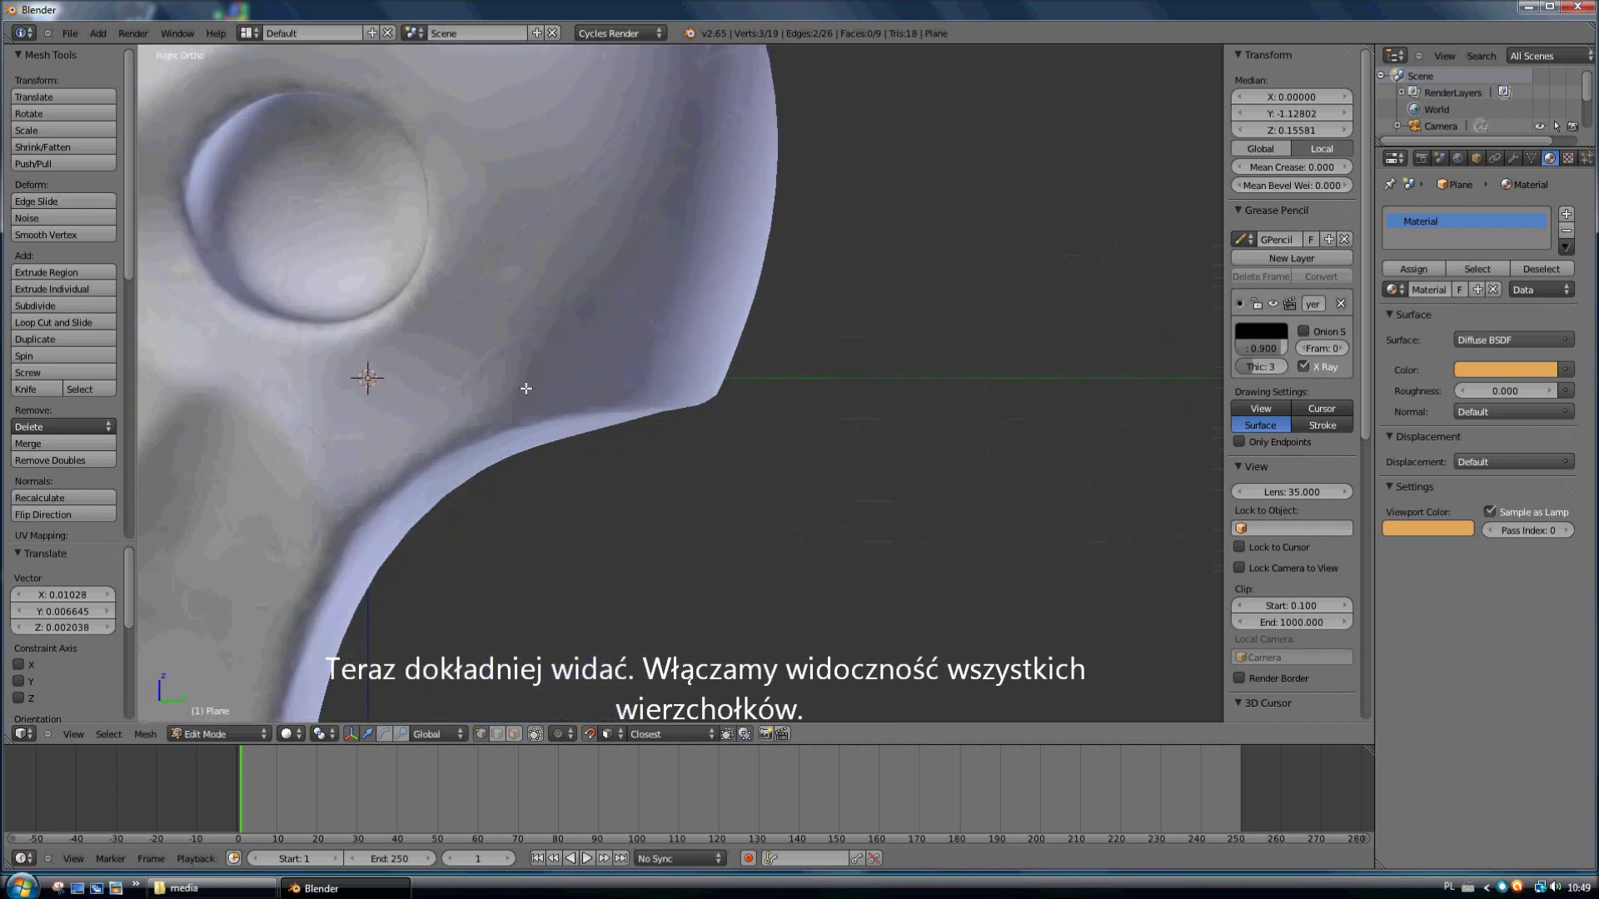
scroll(526, 388, "down", 4)
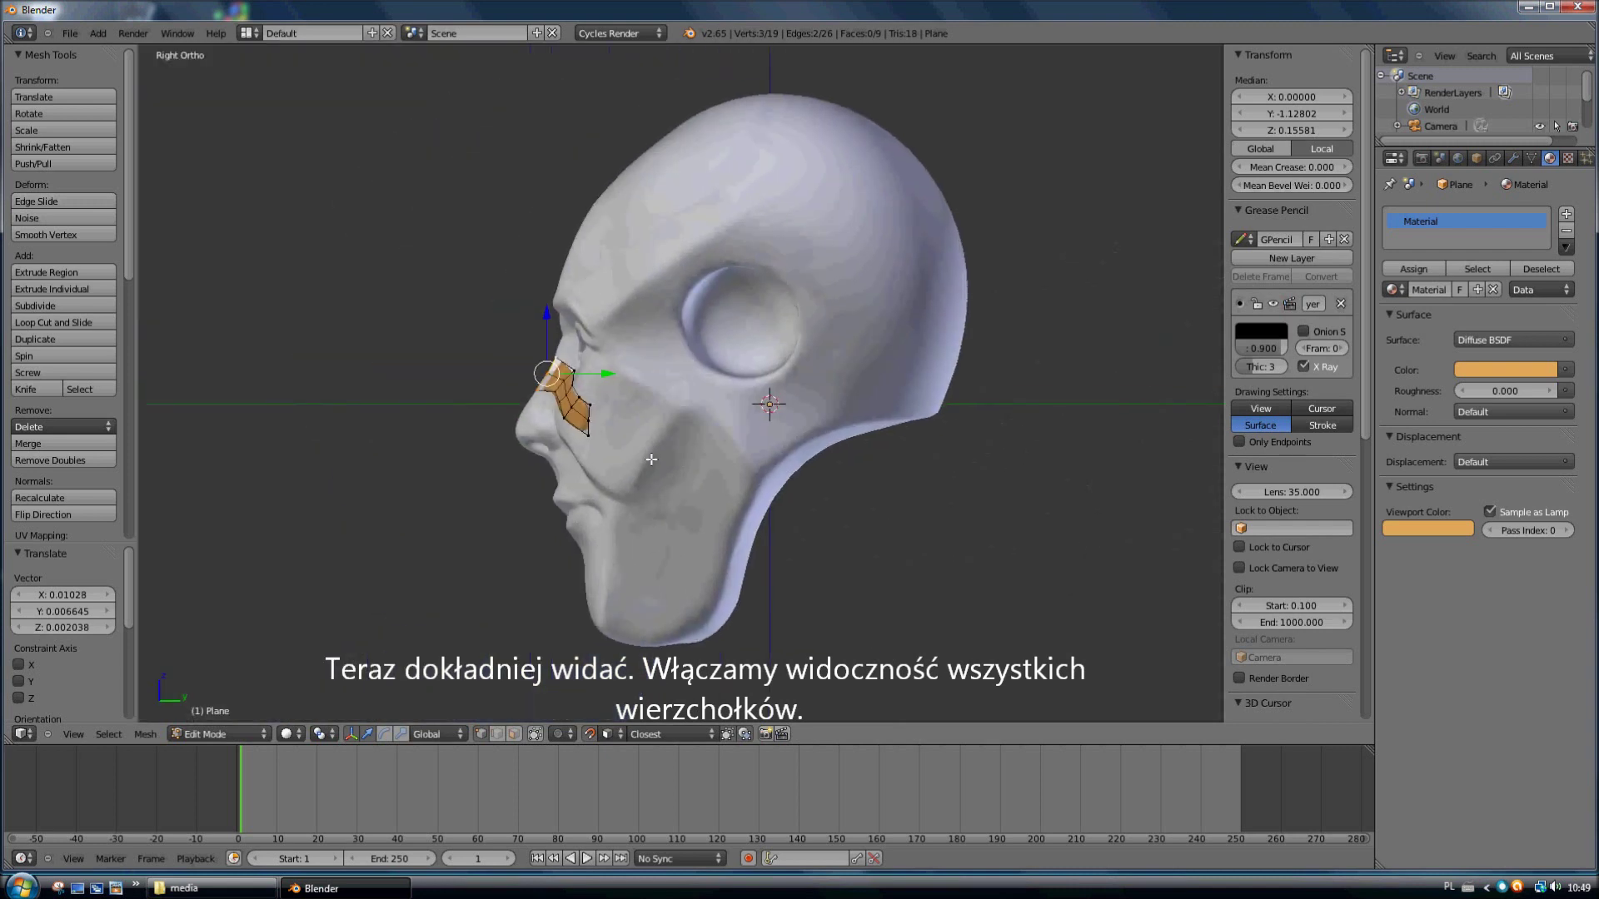
scroll(321, 348, "up", 4)
scroll(322, 348, "up", 2)
right_click(331, 317)
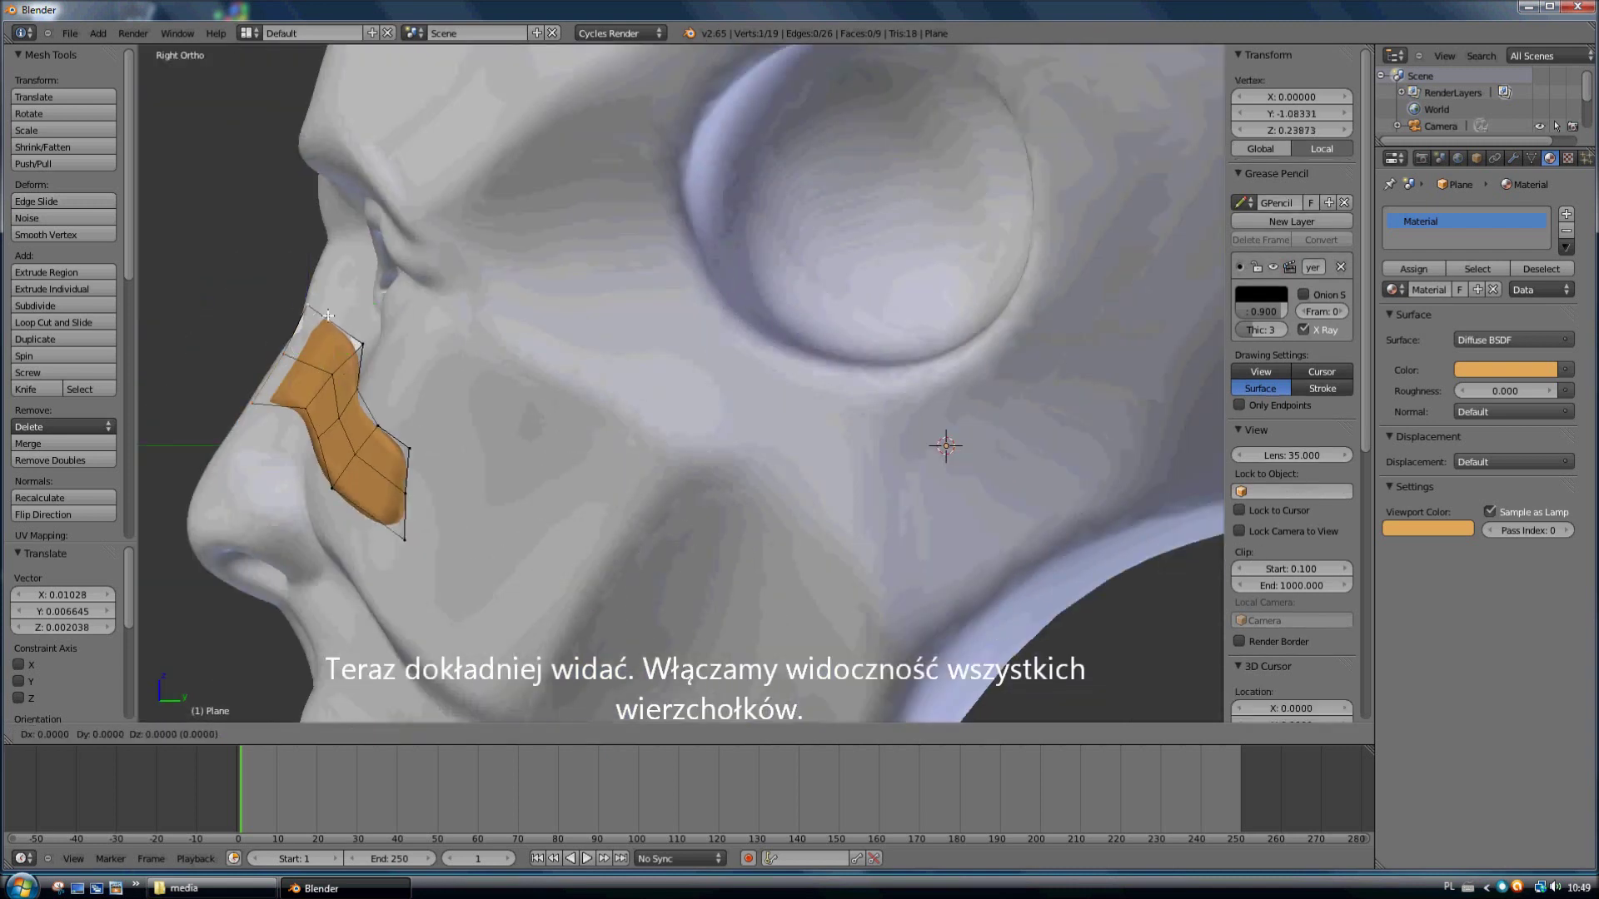
key("g")
left_click(295, 372)
key("g")
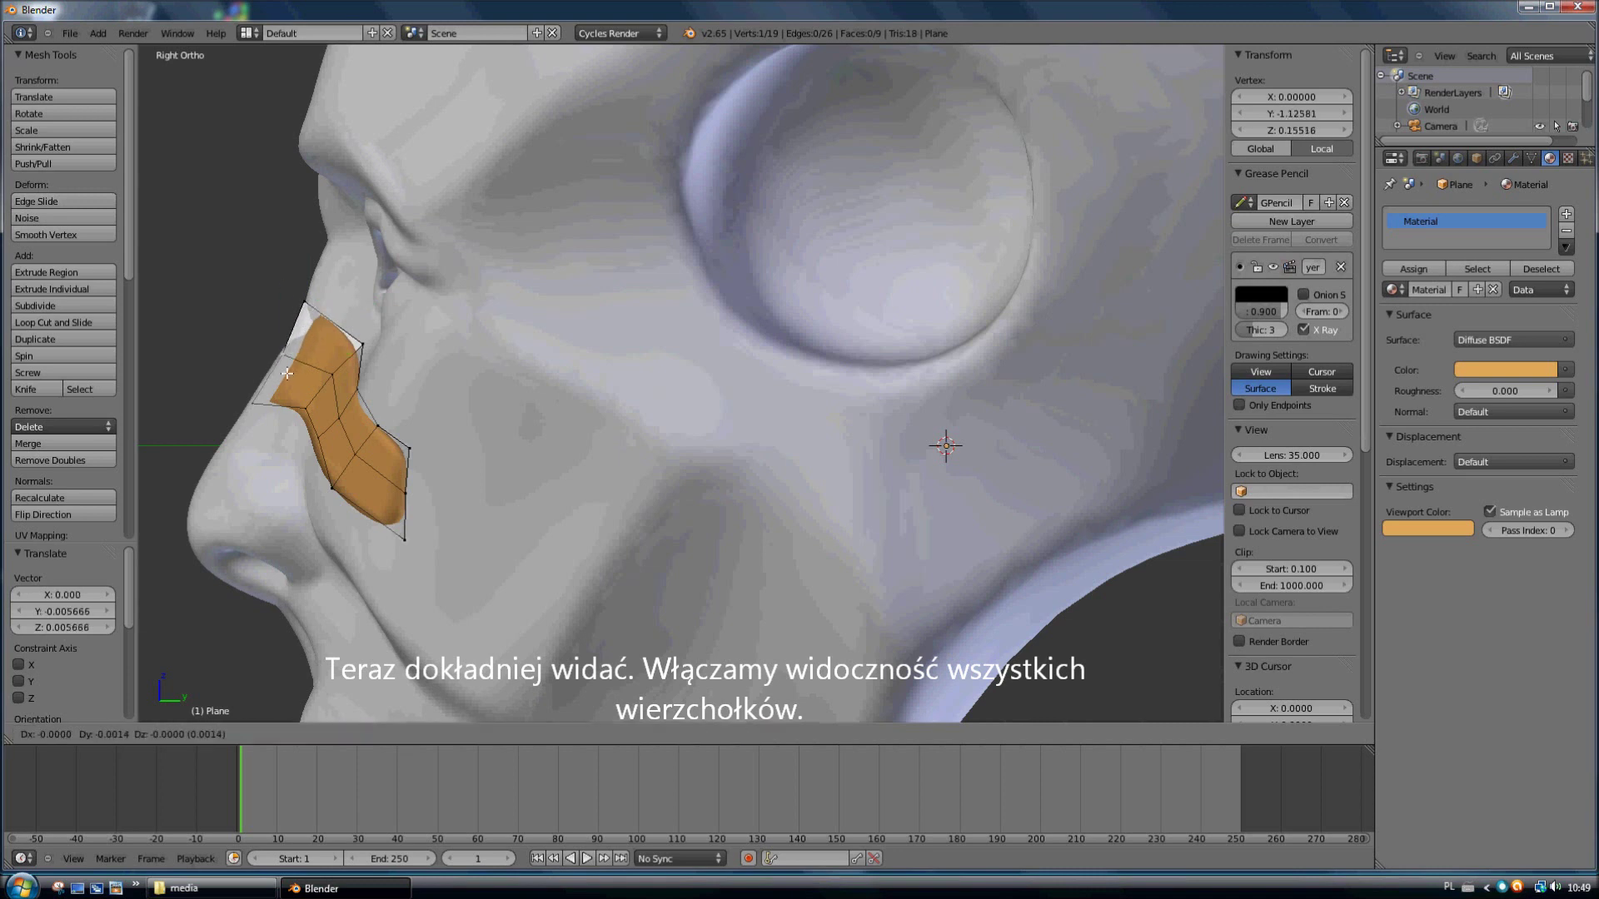
left_click(265, 410)
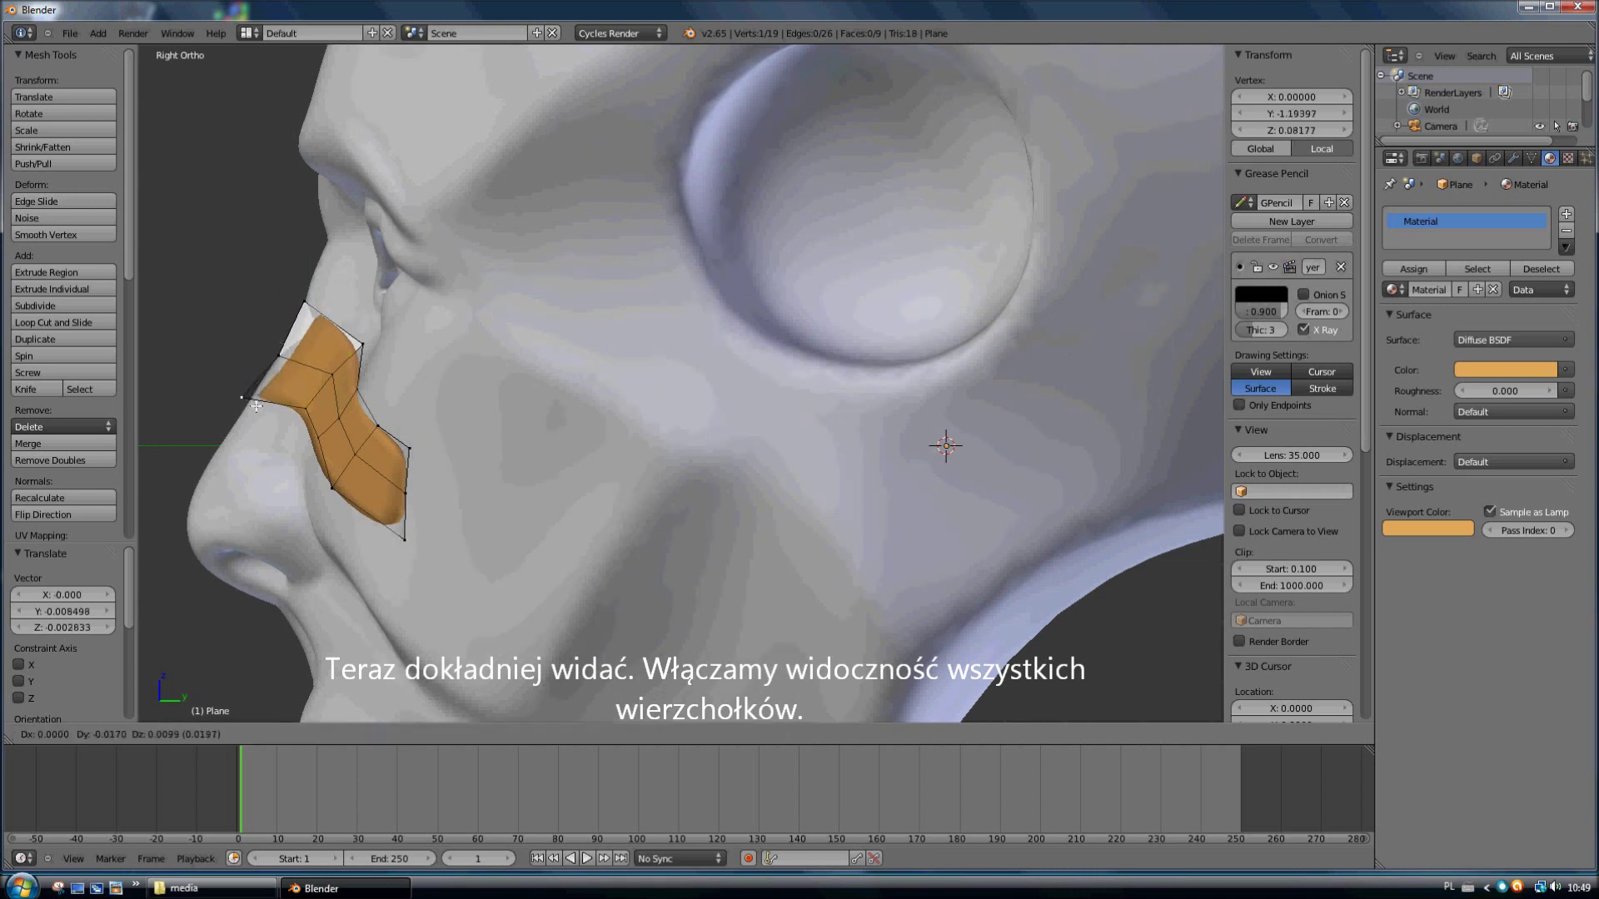
key("g")
left_click(263, 406)
mouse_move(263, 406)
middle_mouse_down()
mouse_move(578, 432)
mouse_move(685, 500)
mouse_move(721, 414)
middle_mouse_up()
Step: Move lower-edge strip vertices down and inward beside the nostril
scroll(577, 431, "down", 2)
scroll(684, 500, "up", 2)
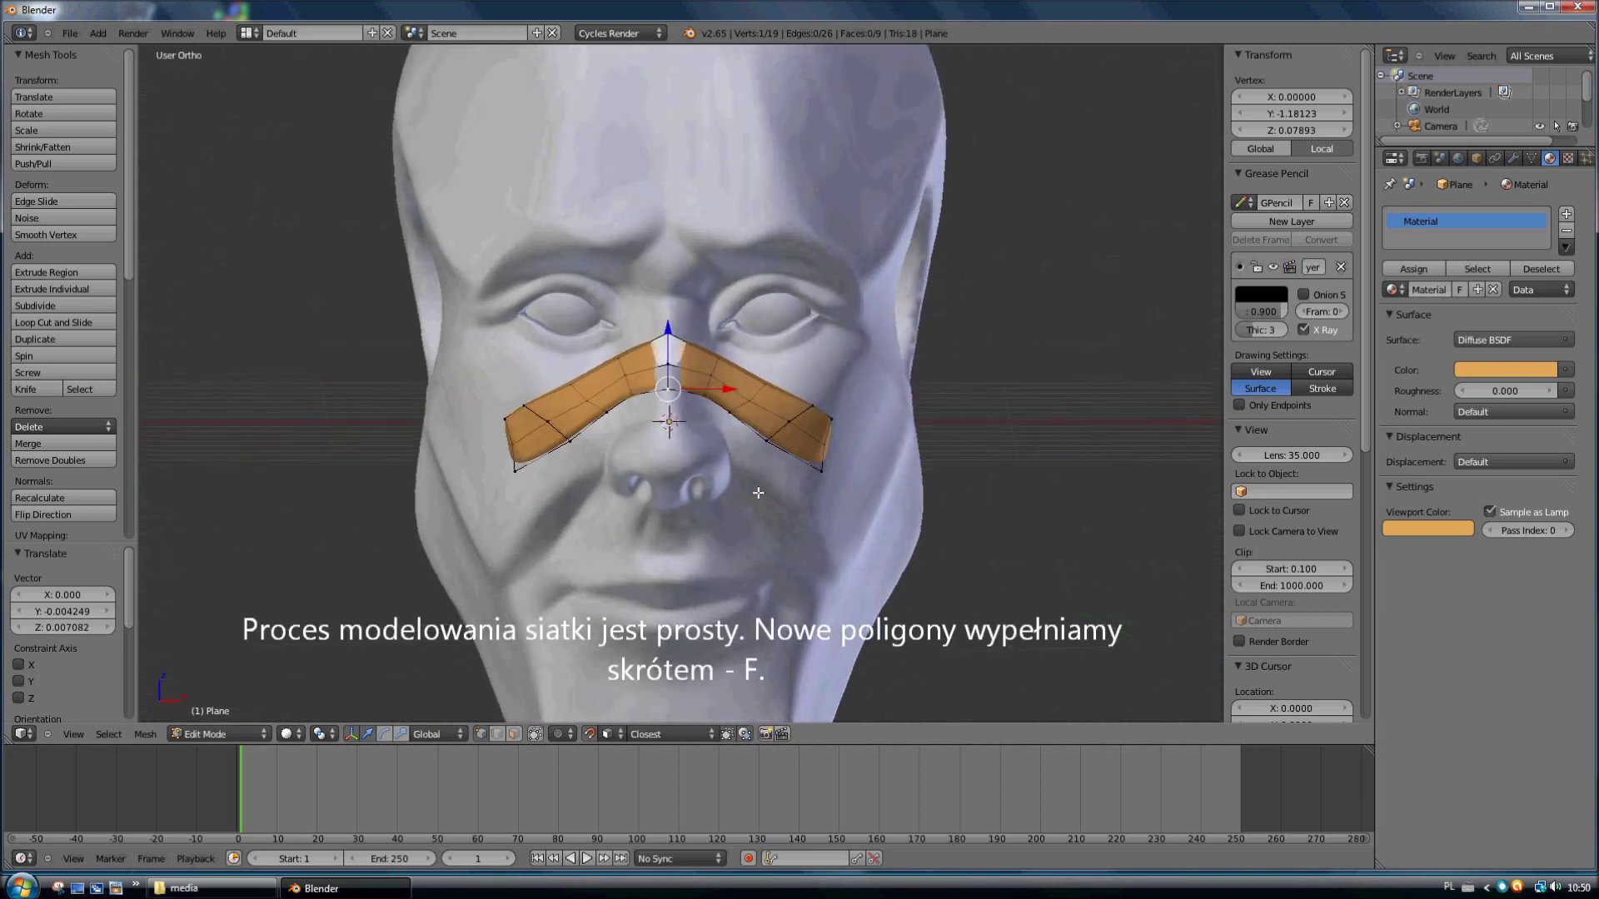
right_click(714, 405)
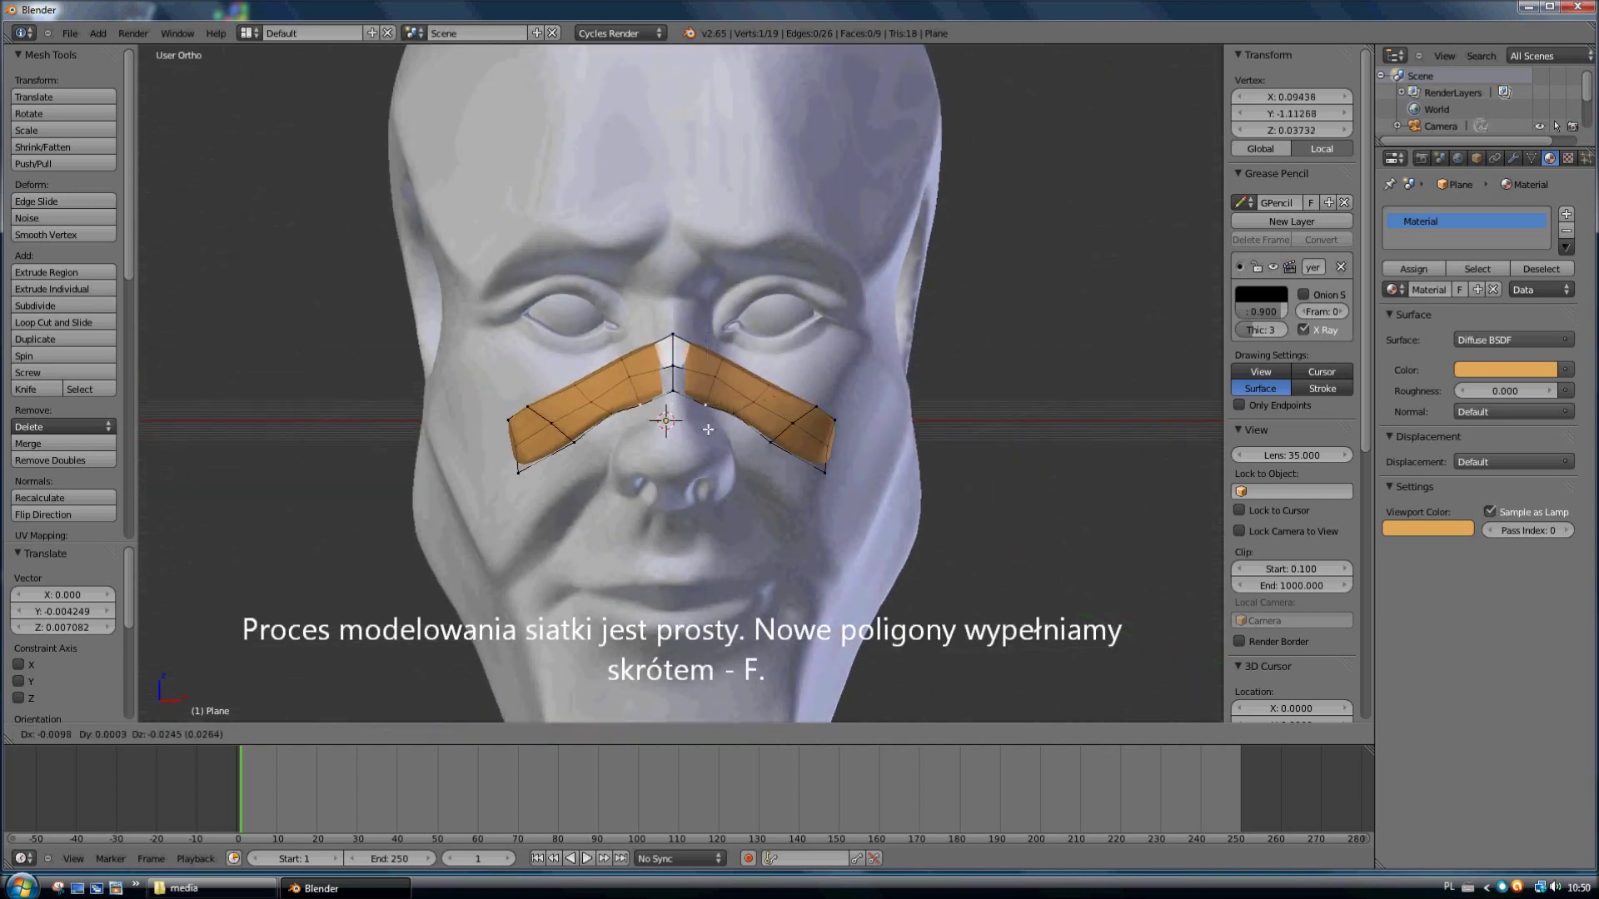
key("g")
left_click(736, 423)
key("g")
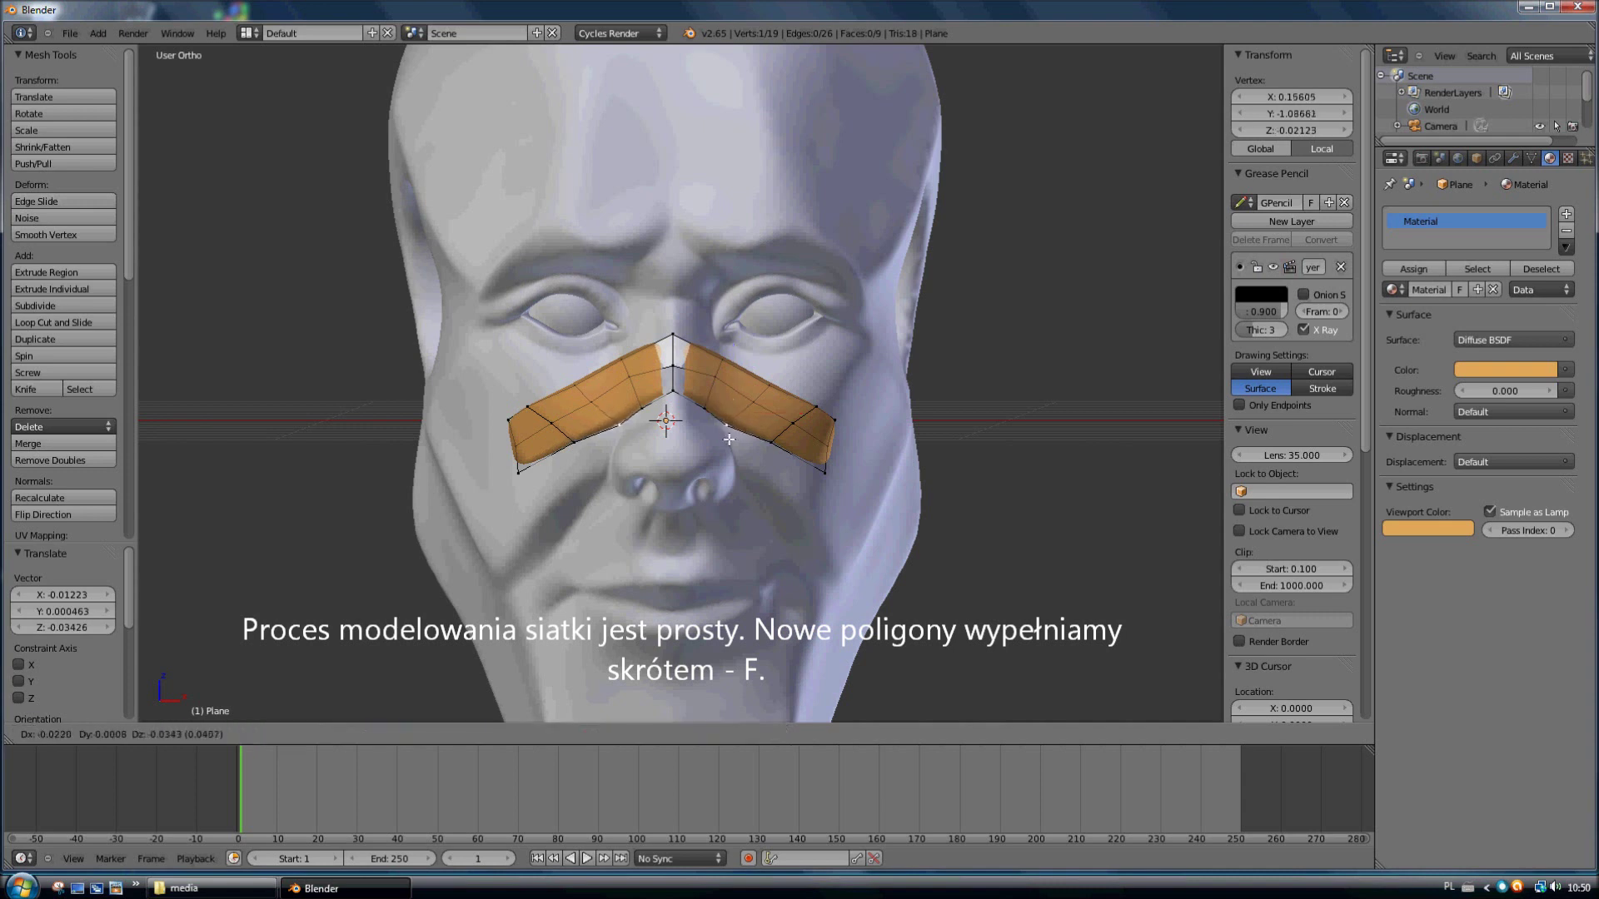
left_click(731, 421)
right_click(772, 454)
key("g")
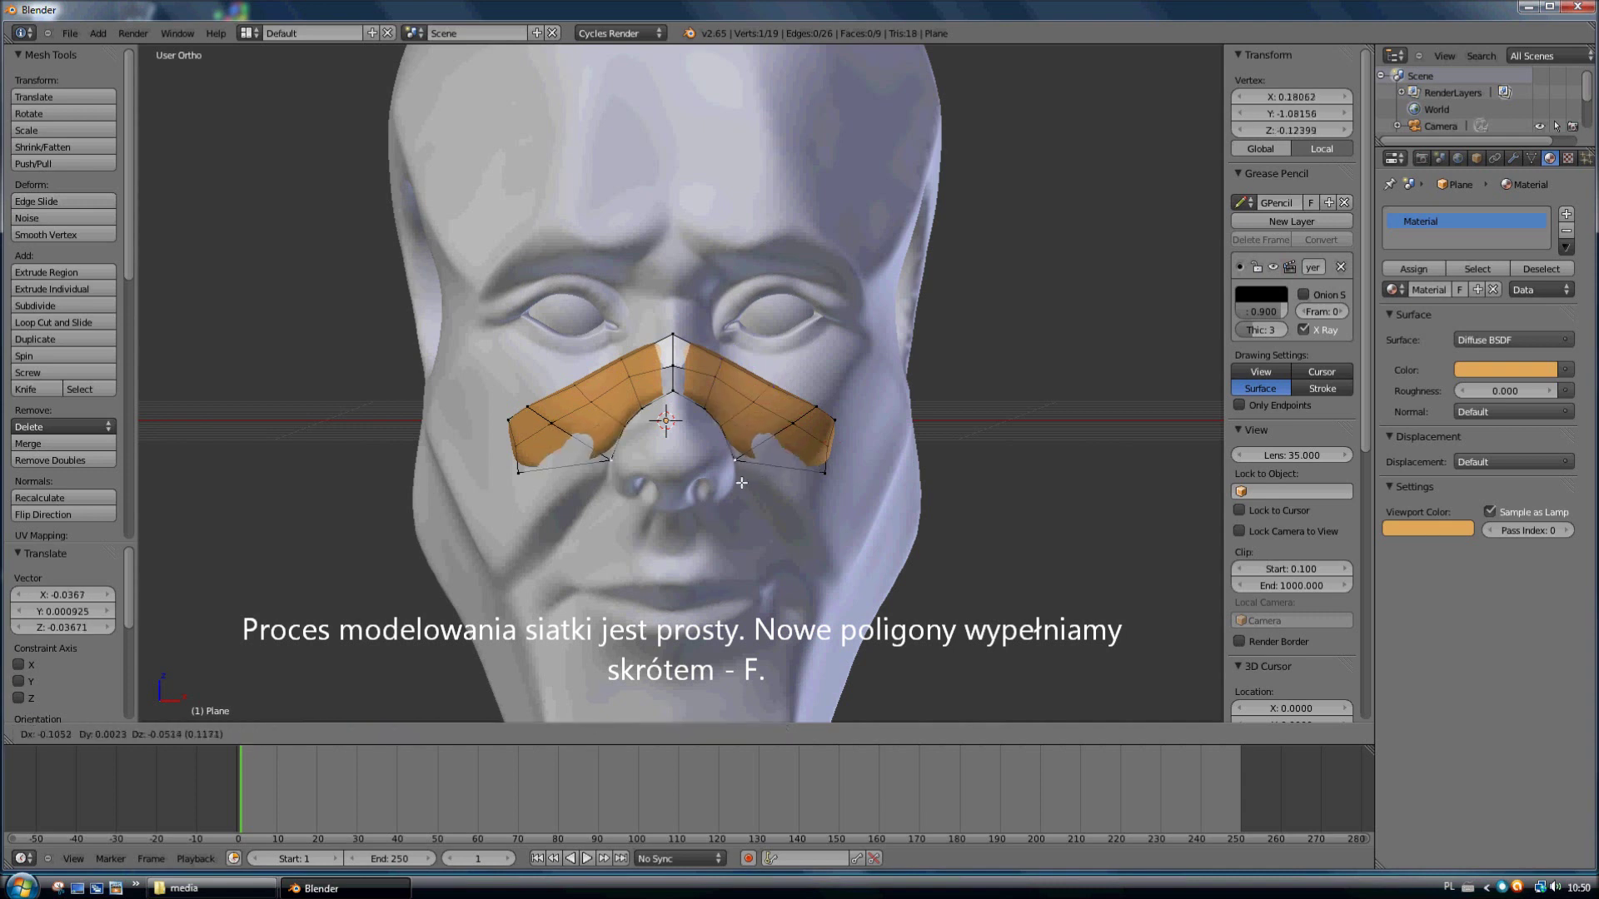
left_click(742, 475)
Step: Reposition the outer strip vertices to widen the patch across the cheek
right_click(766, 385, "shift")
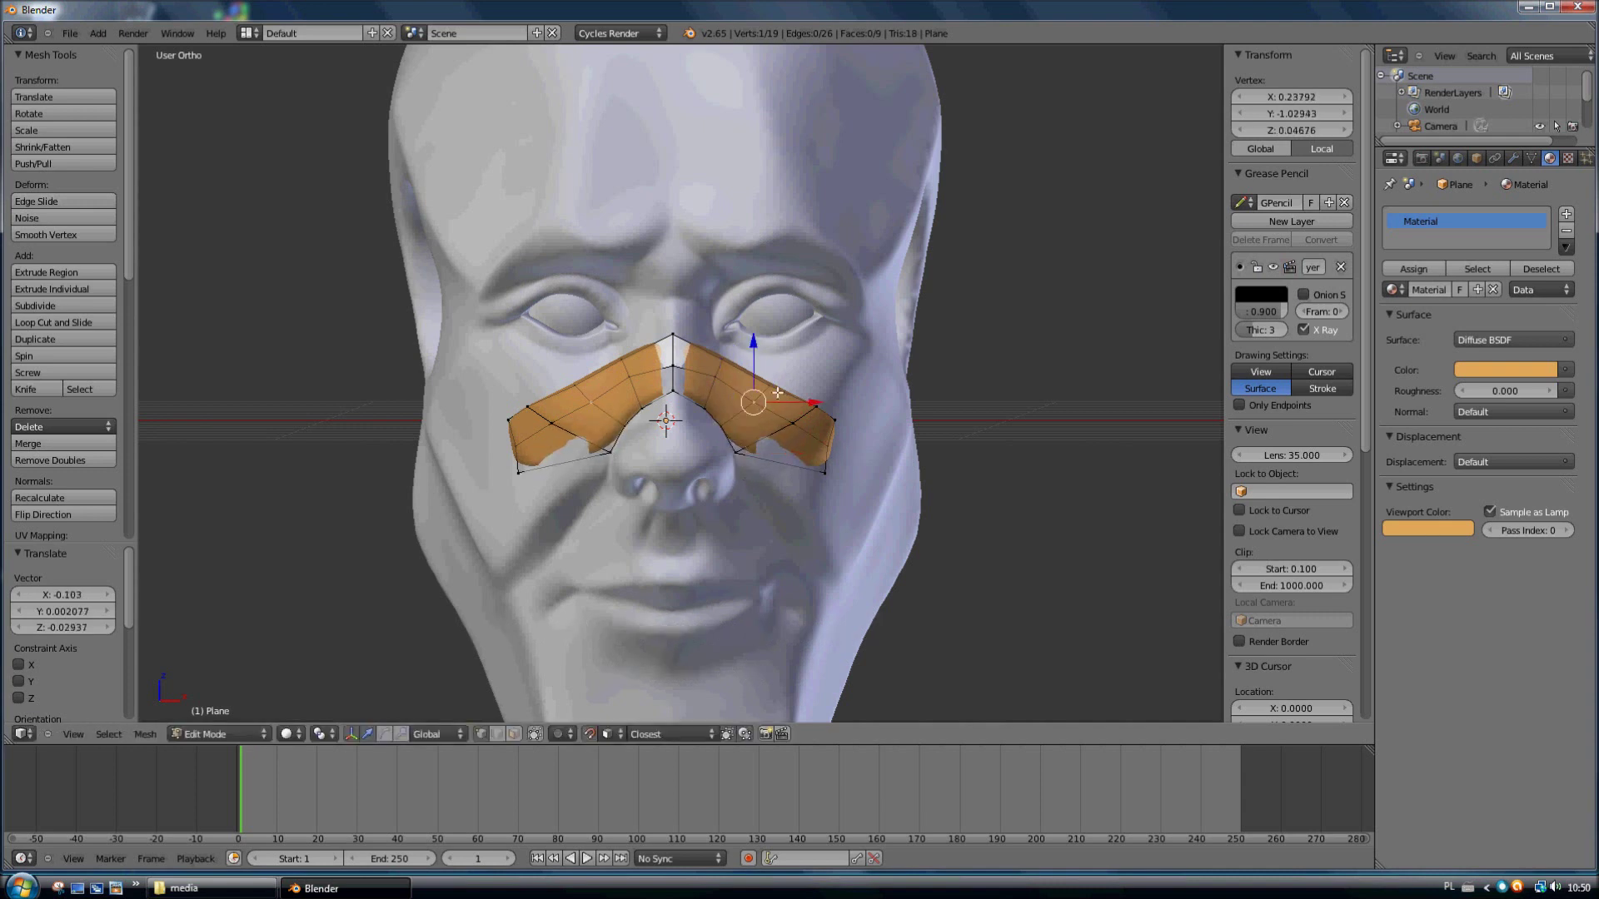
key("g")
left_click(775, 388)
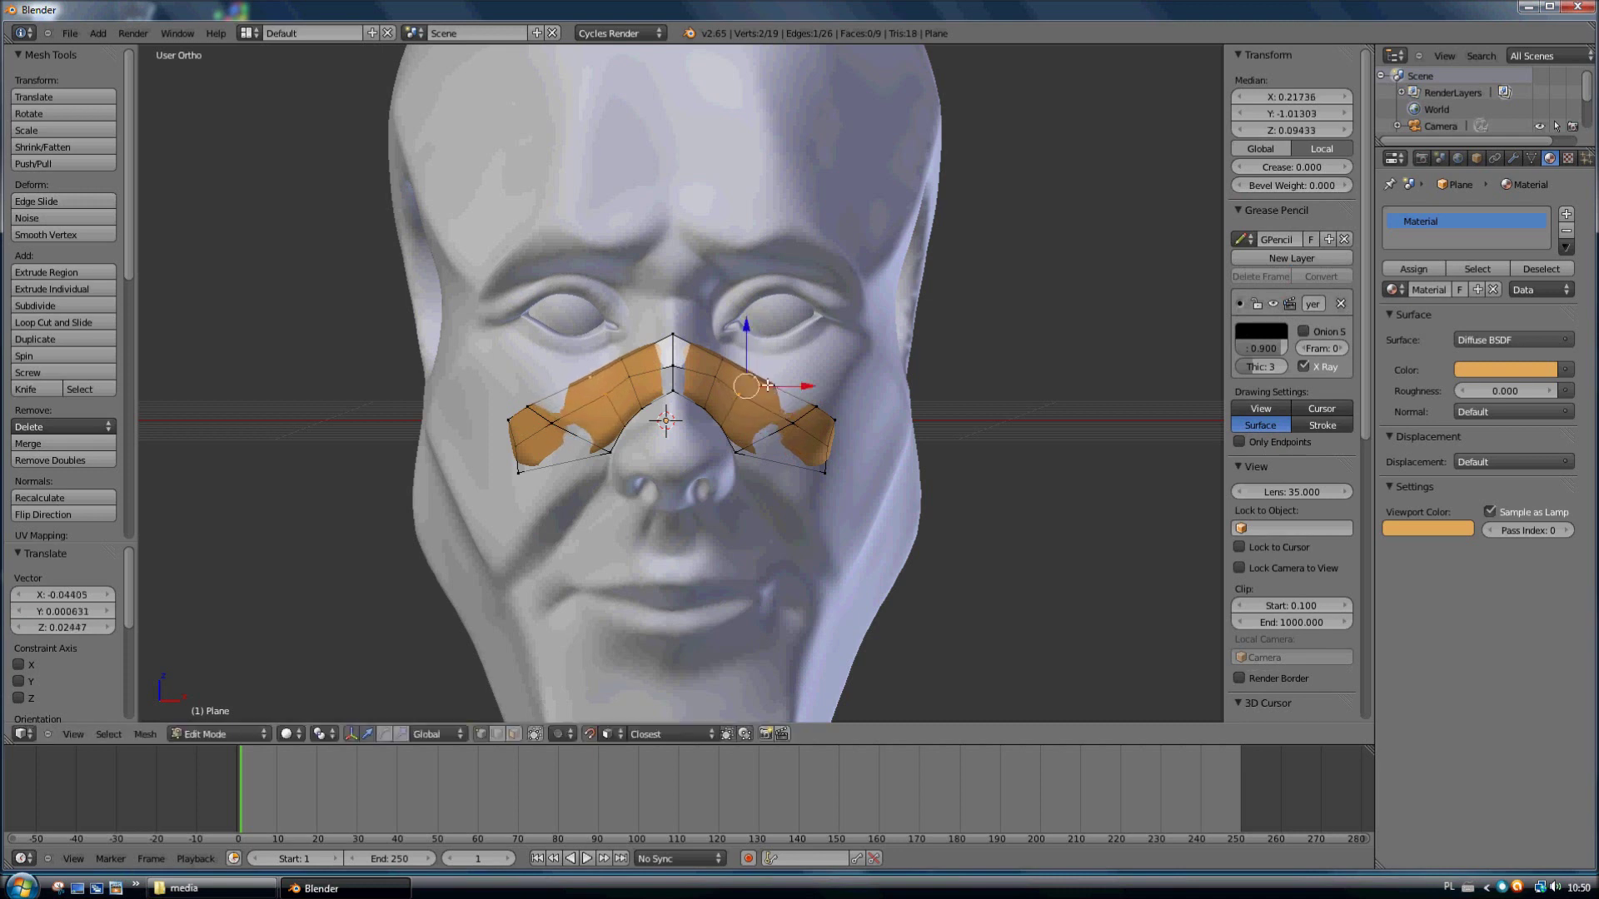
right_click(771, 366)
key("g")
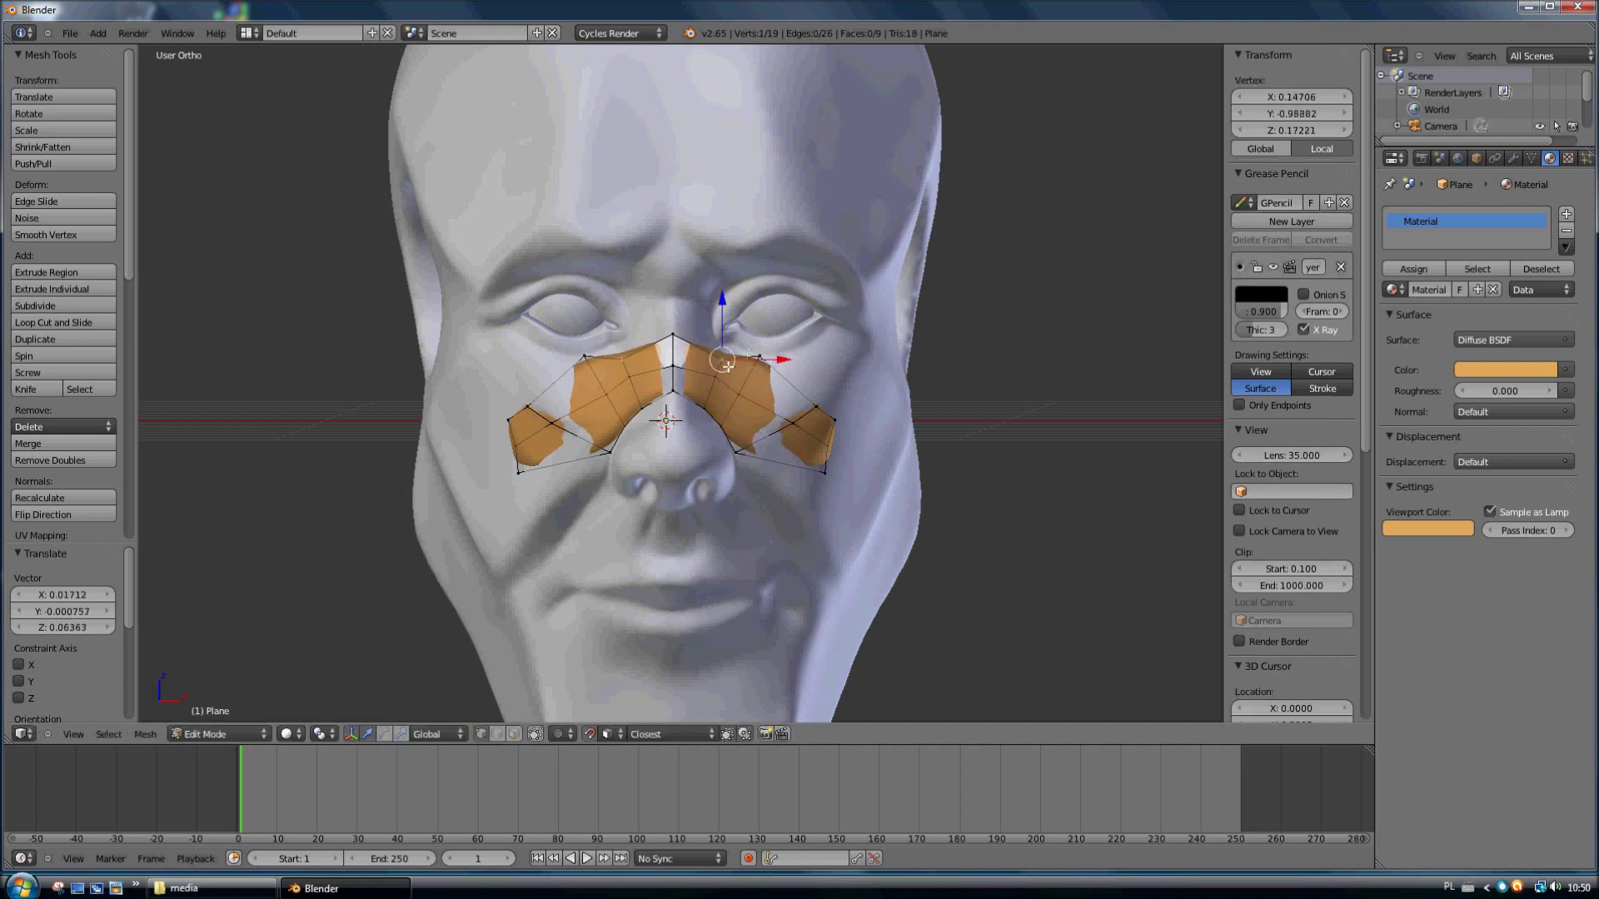
key("g")
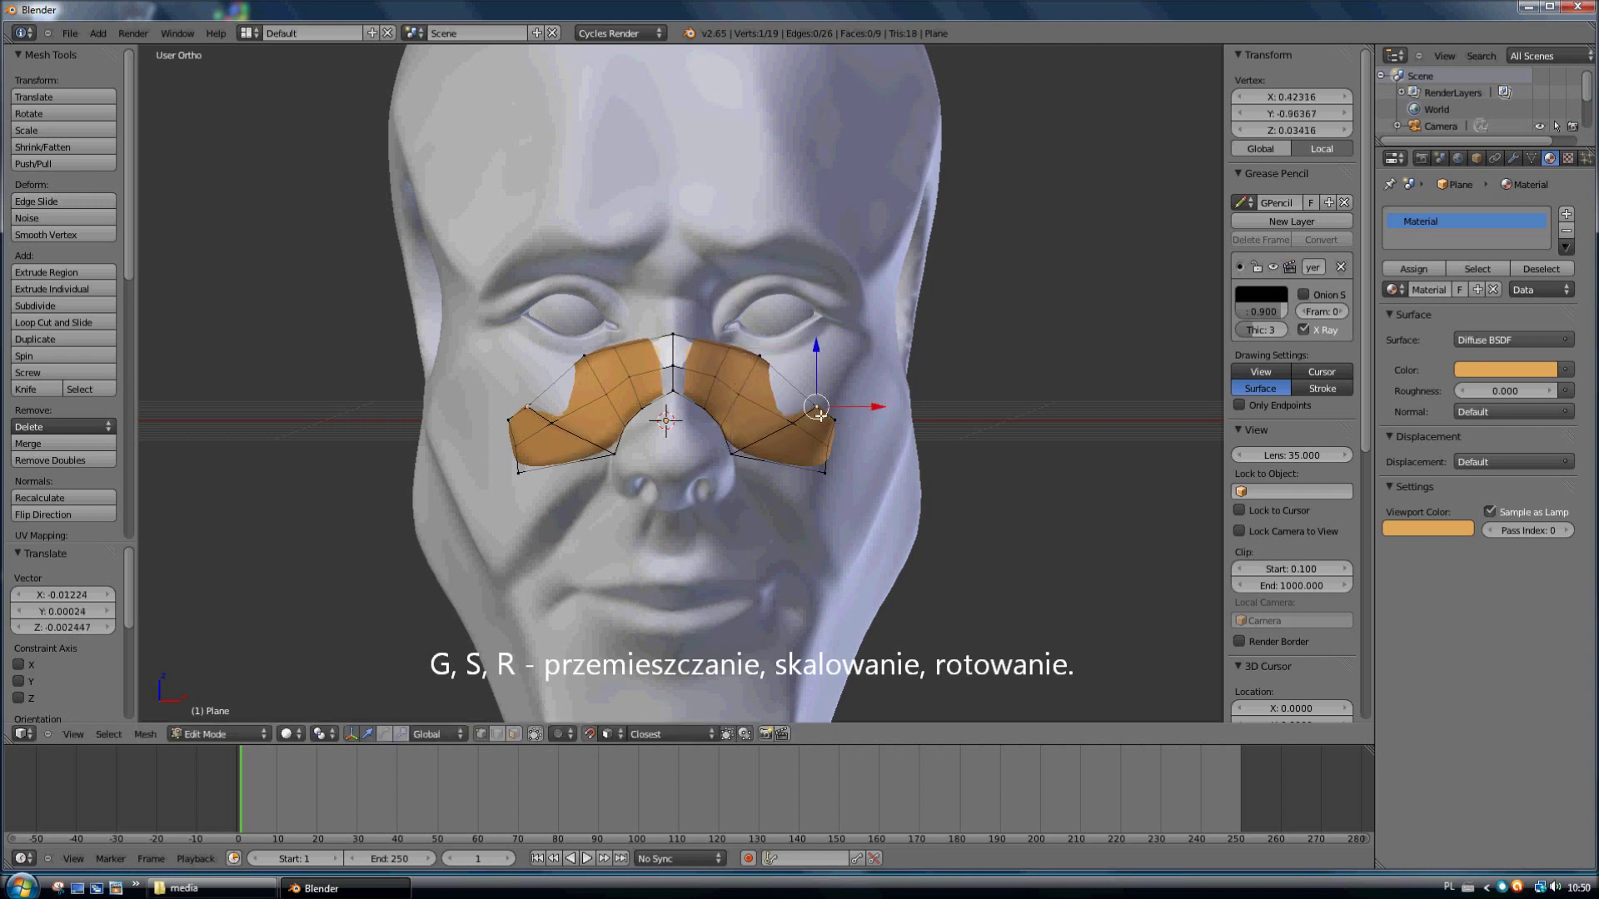
left_click_drag(820, 414, 788, 387)
key("g")
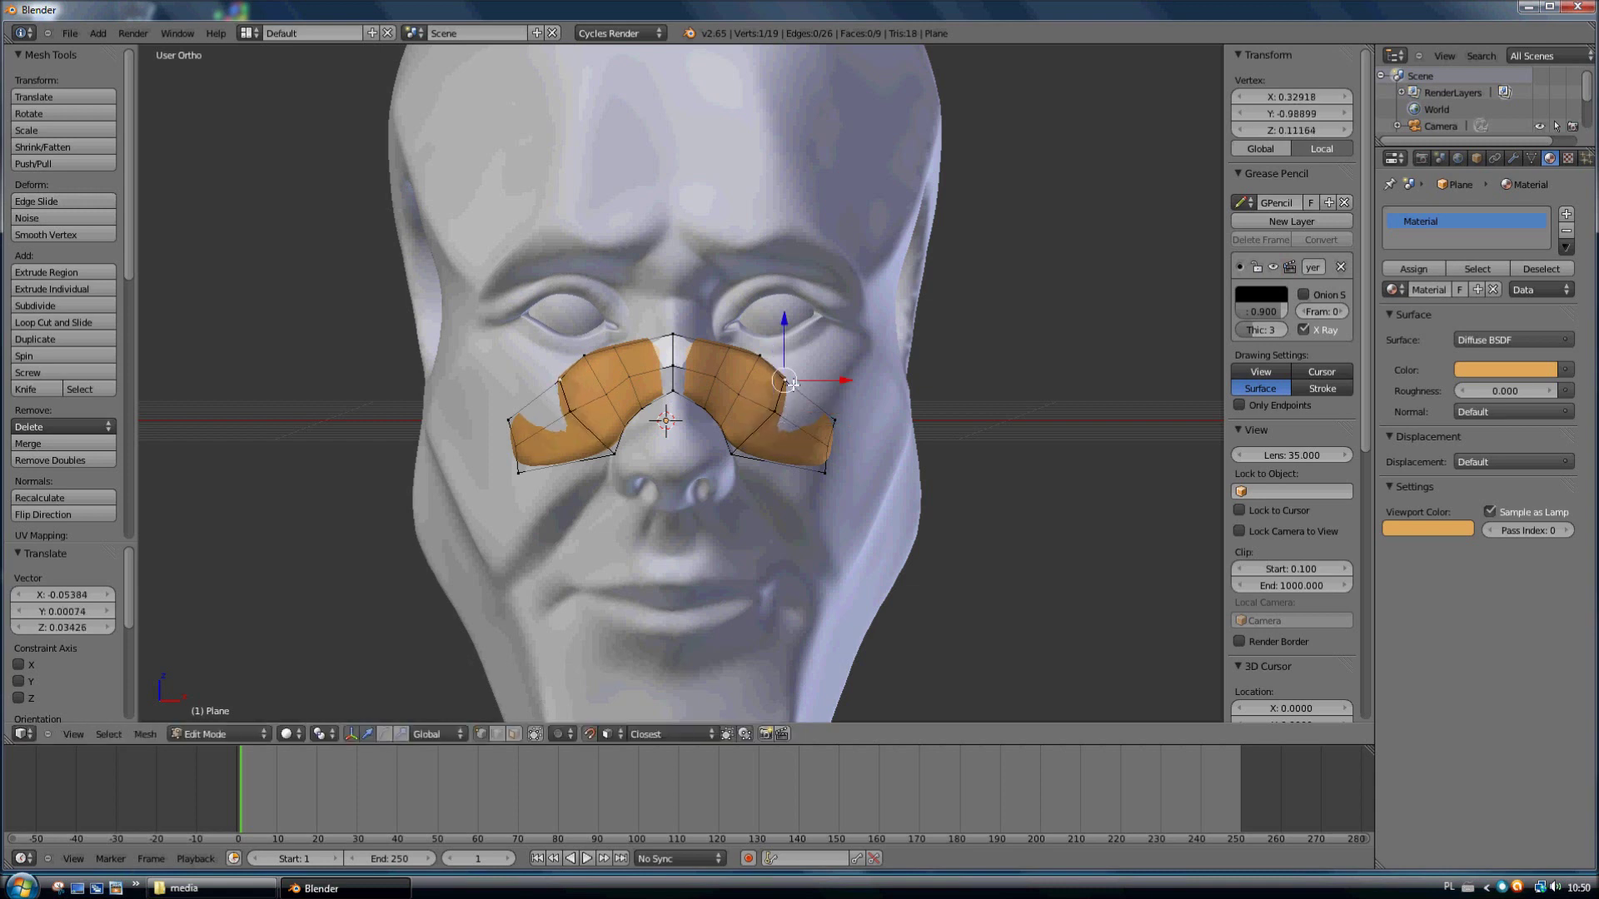
middle_click_drag(862, 446, 817, 426)
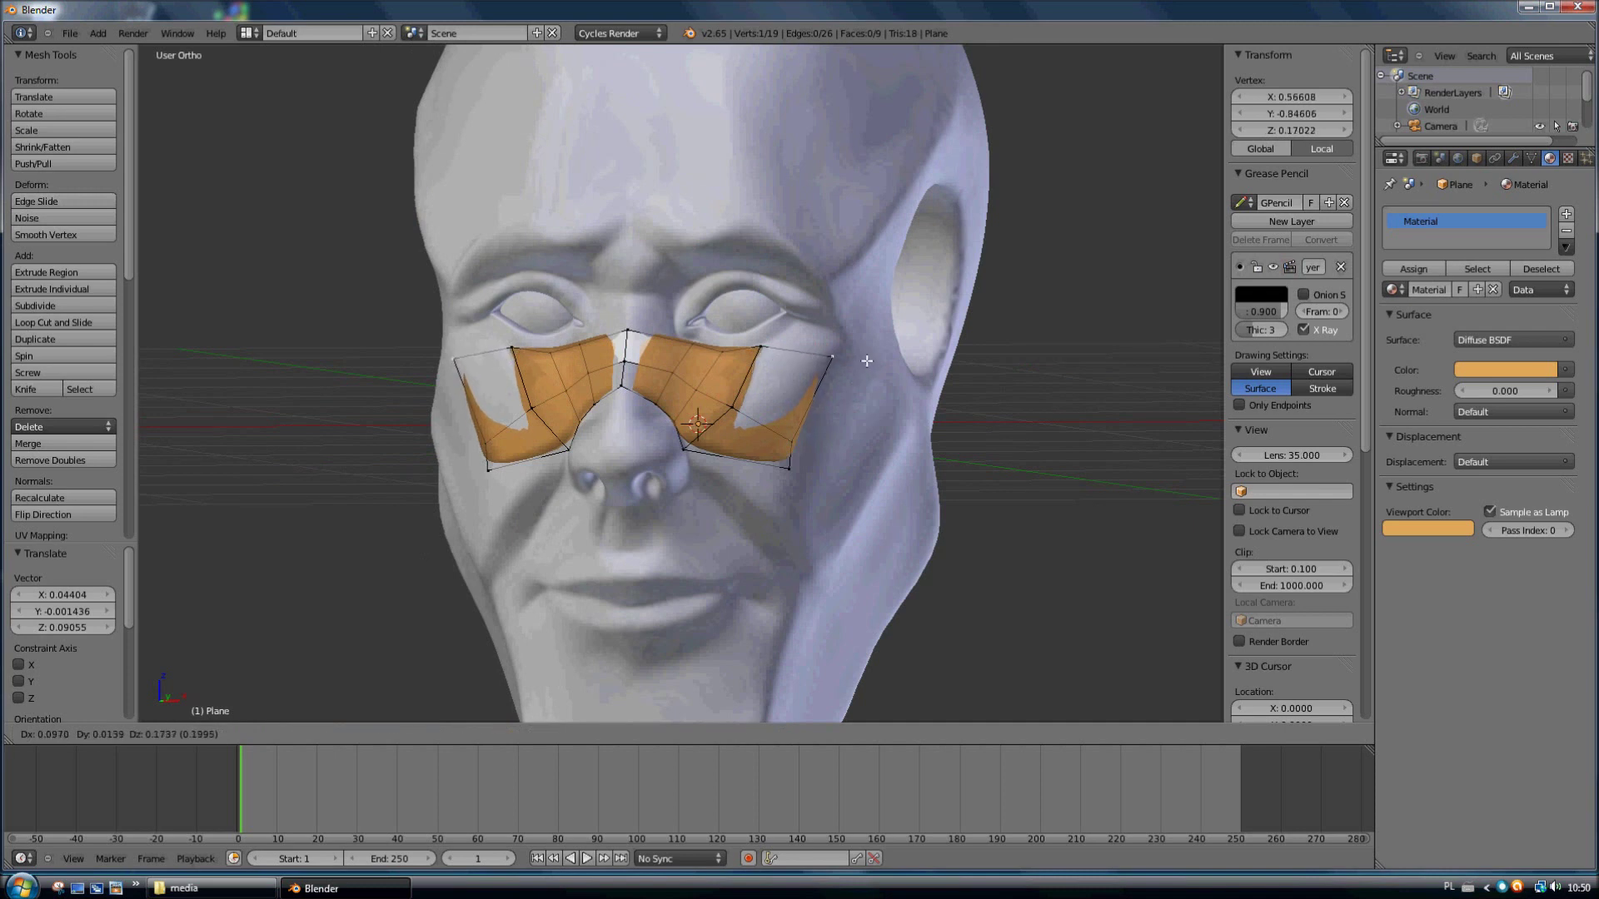
mouse_move(854, 414)
middle_mouse_down()
mouse_move(838, 518)
mouse_move(771, 444)
middle_mouse_up()
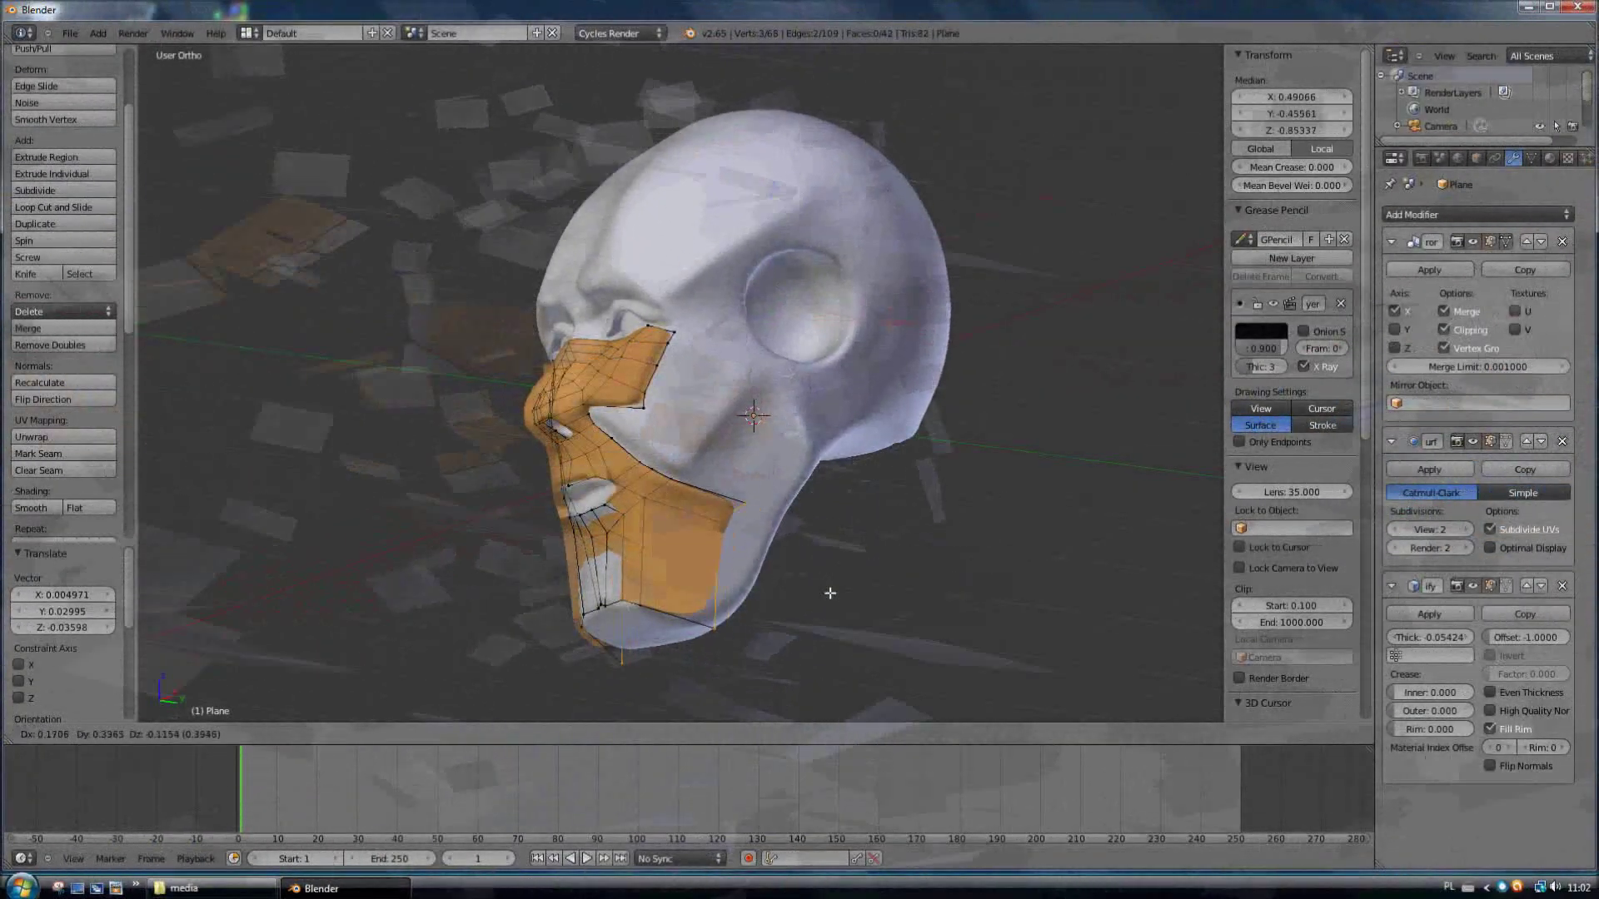
Step: Reposition the jaw vertices to reshape the mask along the jaw
key("g")
left_click(724, 500)
key("g")
left_click(749, 533)
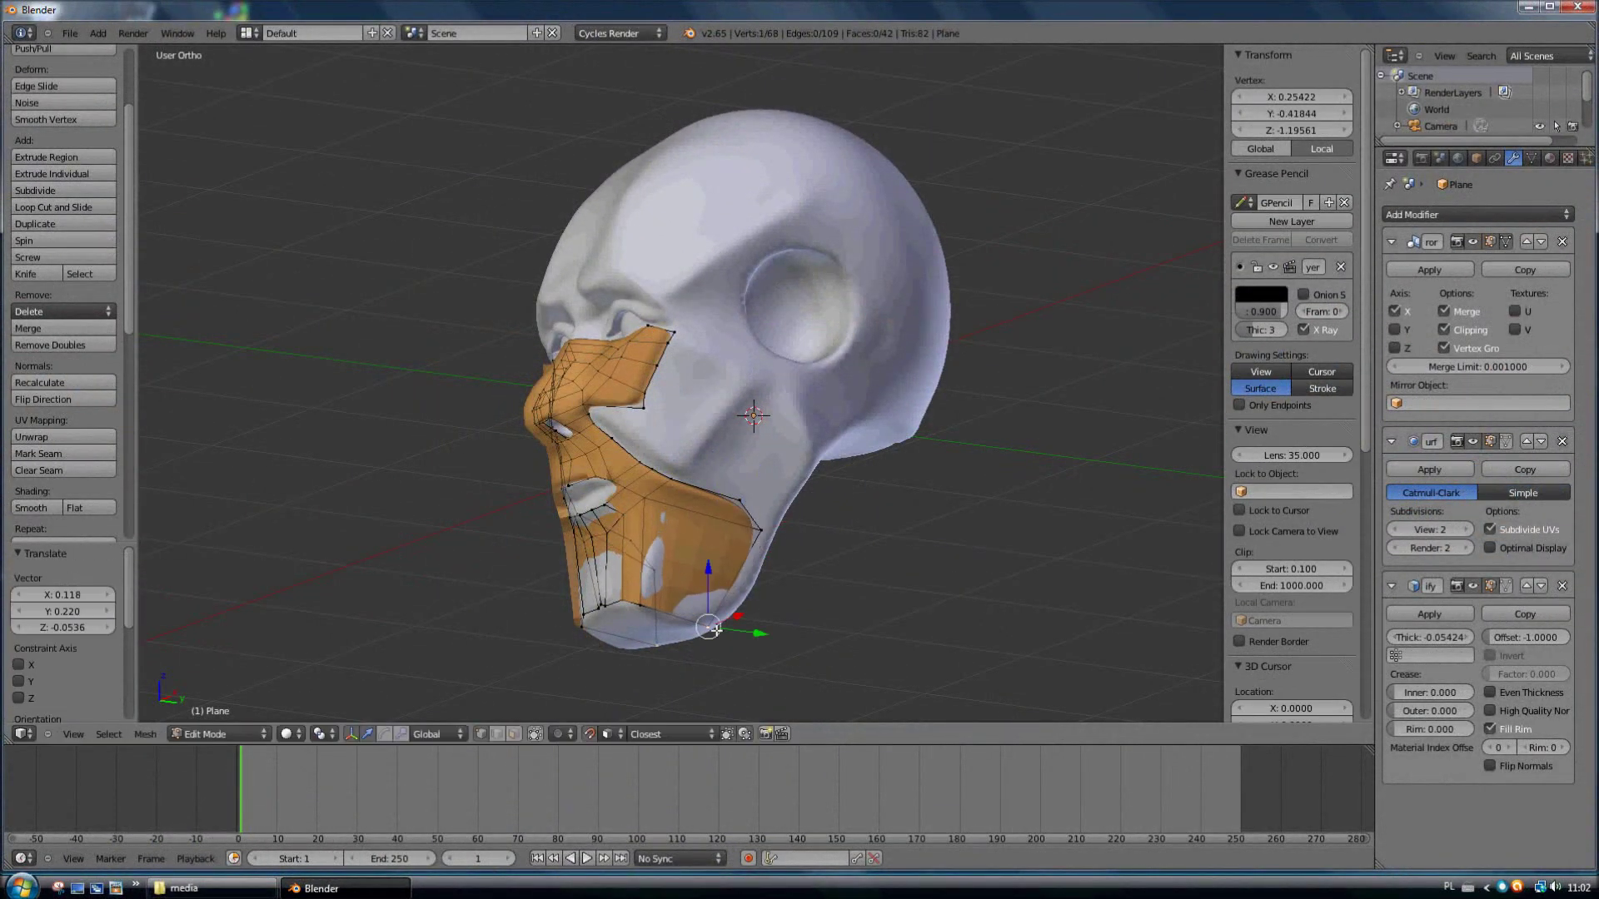
right_click(657, 485, "shift")
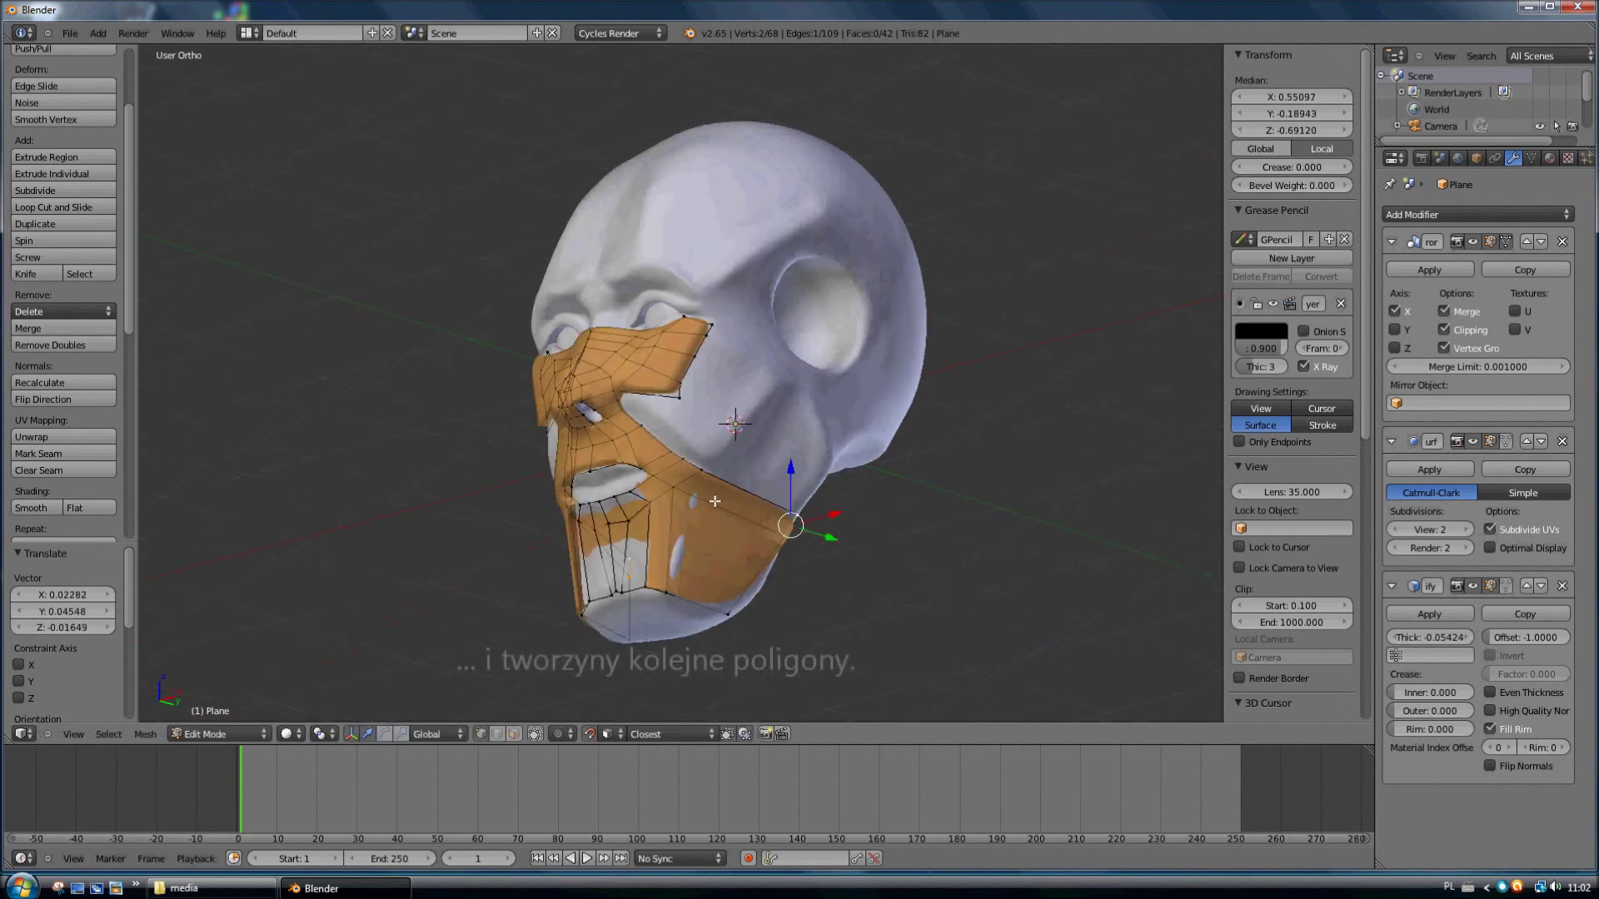
key("g")
left_click(682, 478)
Step: Extrude a new face toward the jaw, then view the smoothed mask in Object Mode
key("e")
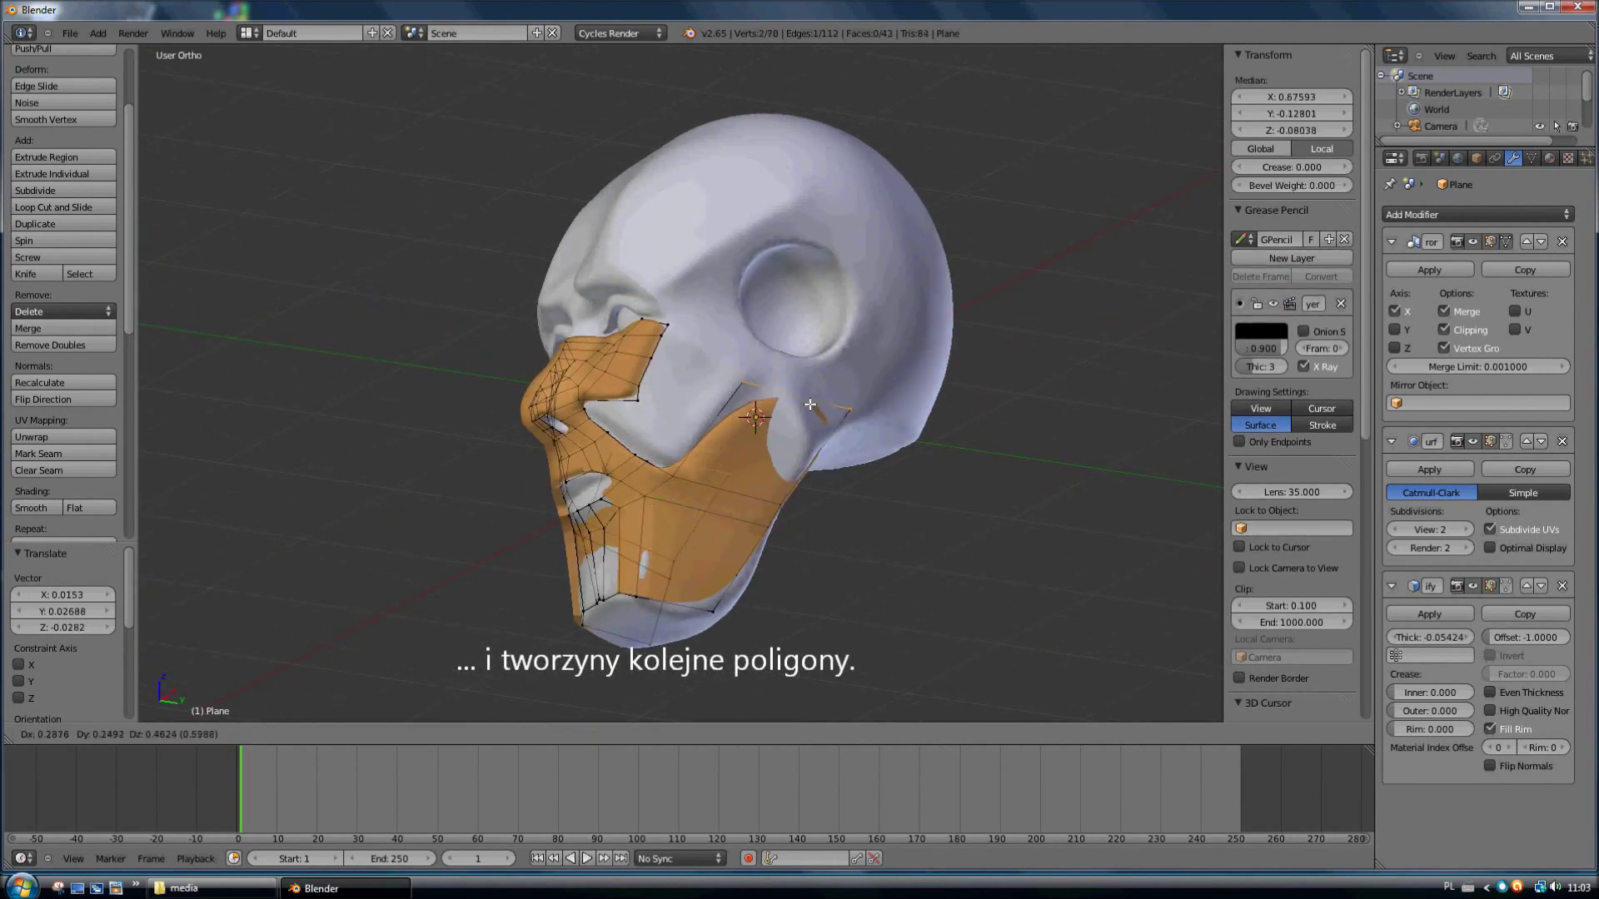
left_click(749, 466)
middle_click_drag(832, 417, 948, 404)
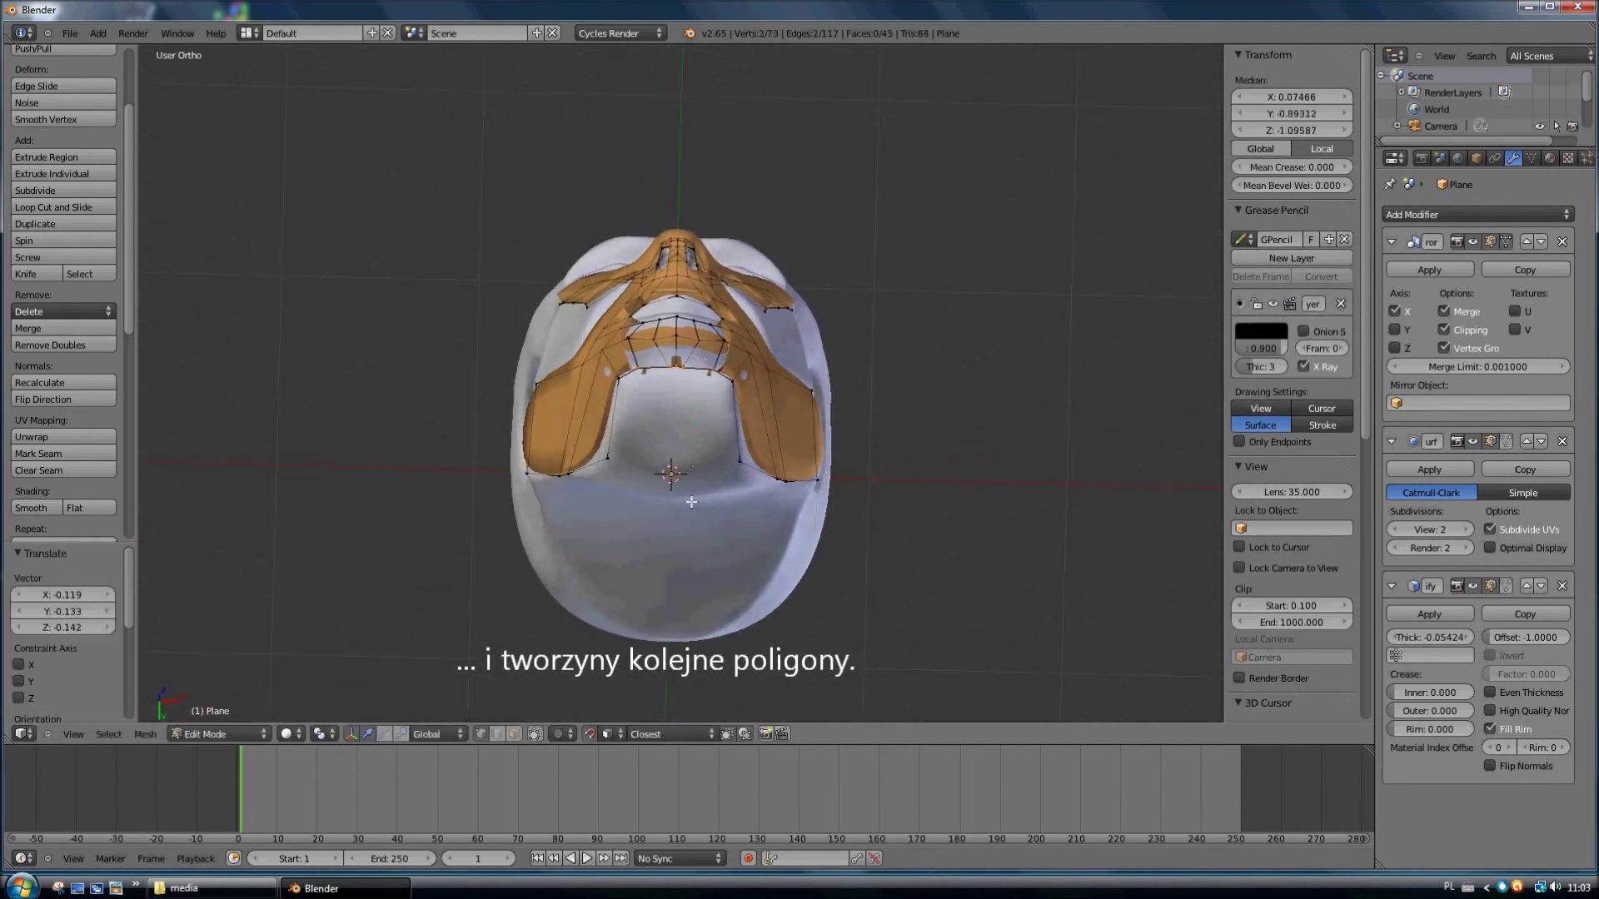
left_click(703, 577)
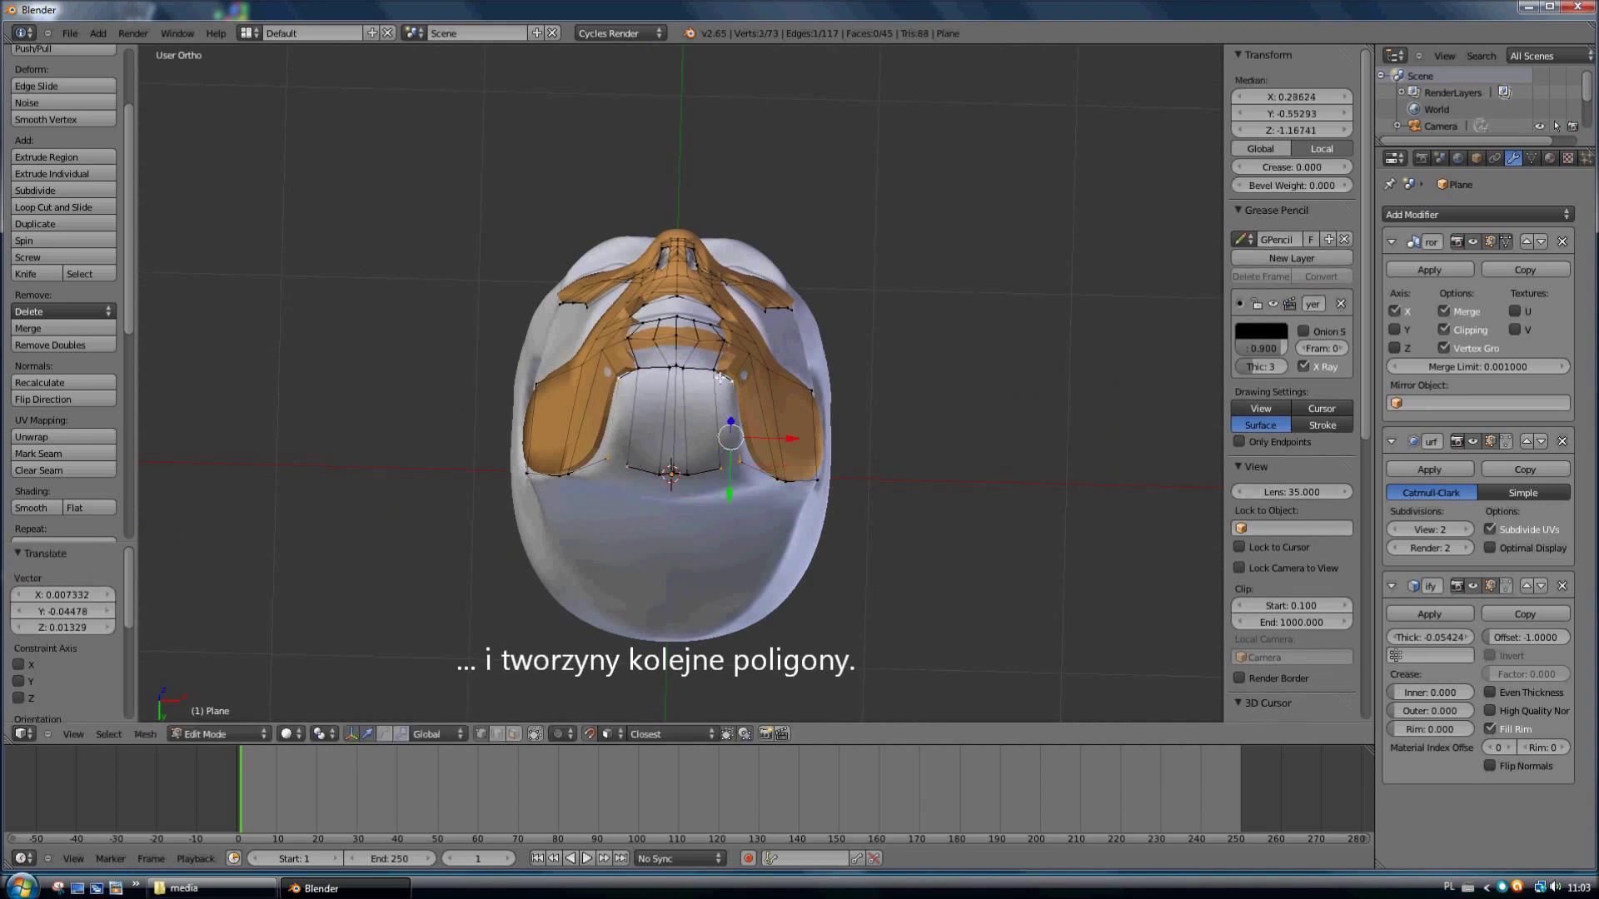
key("Tab")
middle_click_drag(703, 577, 599, 641)
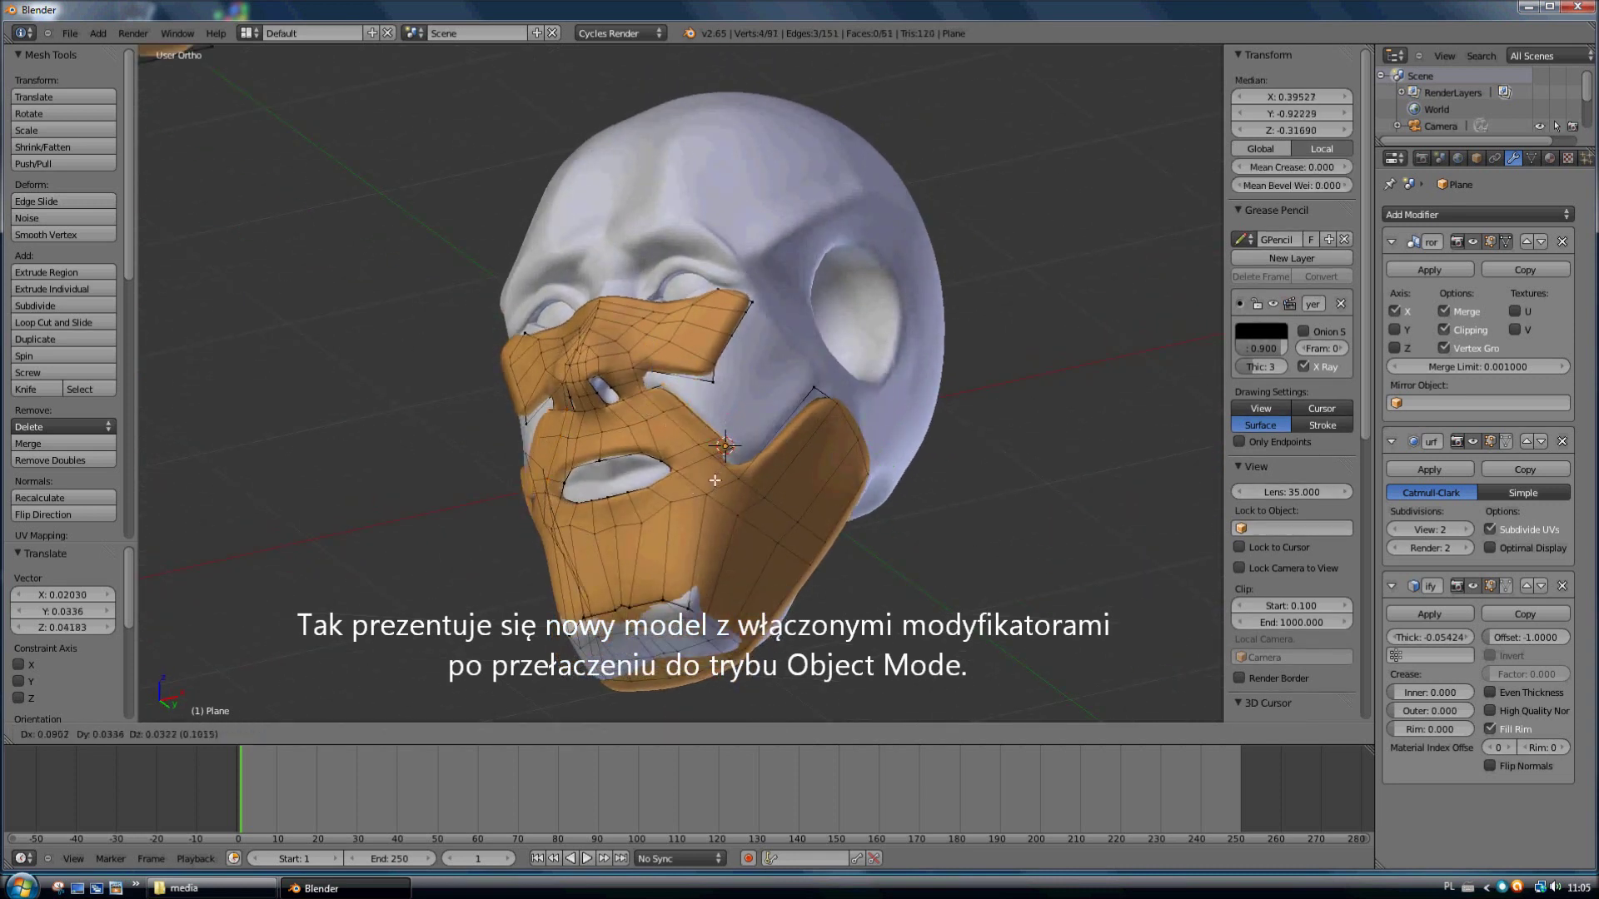
Step: Extrude a vertex beside the nose and fill the new faces
right_click_drag(694, 402, 735, 422)
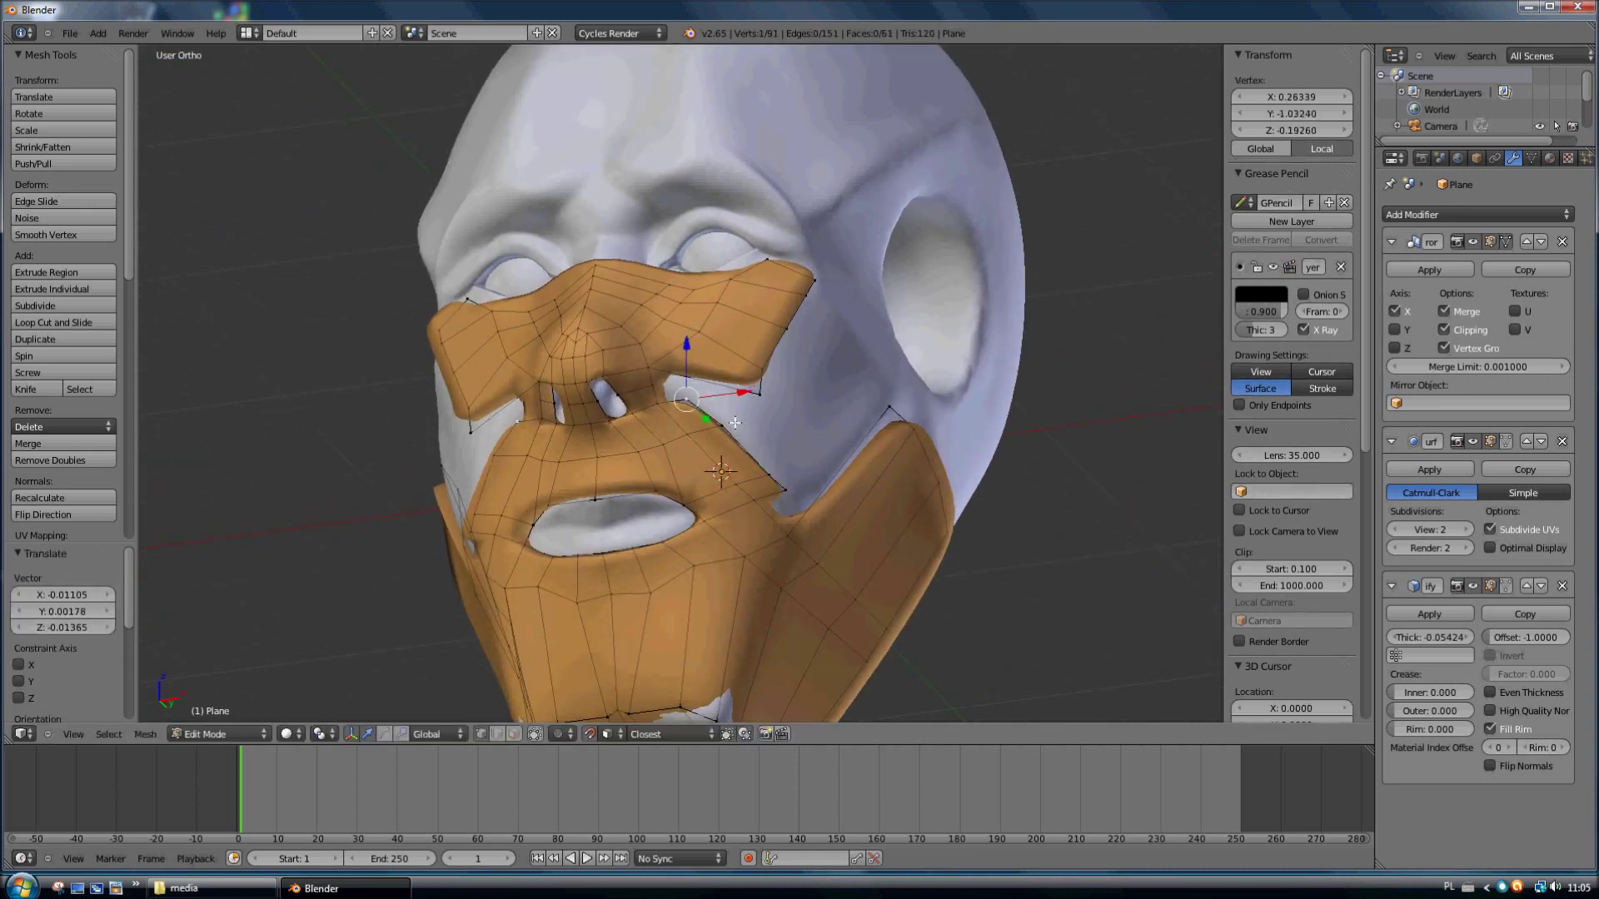
key("e")
left_click(722, 400)
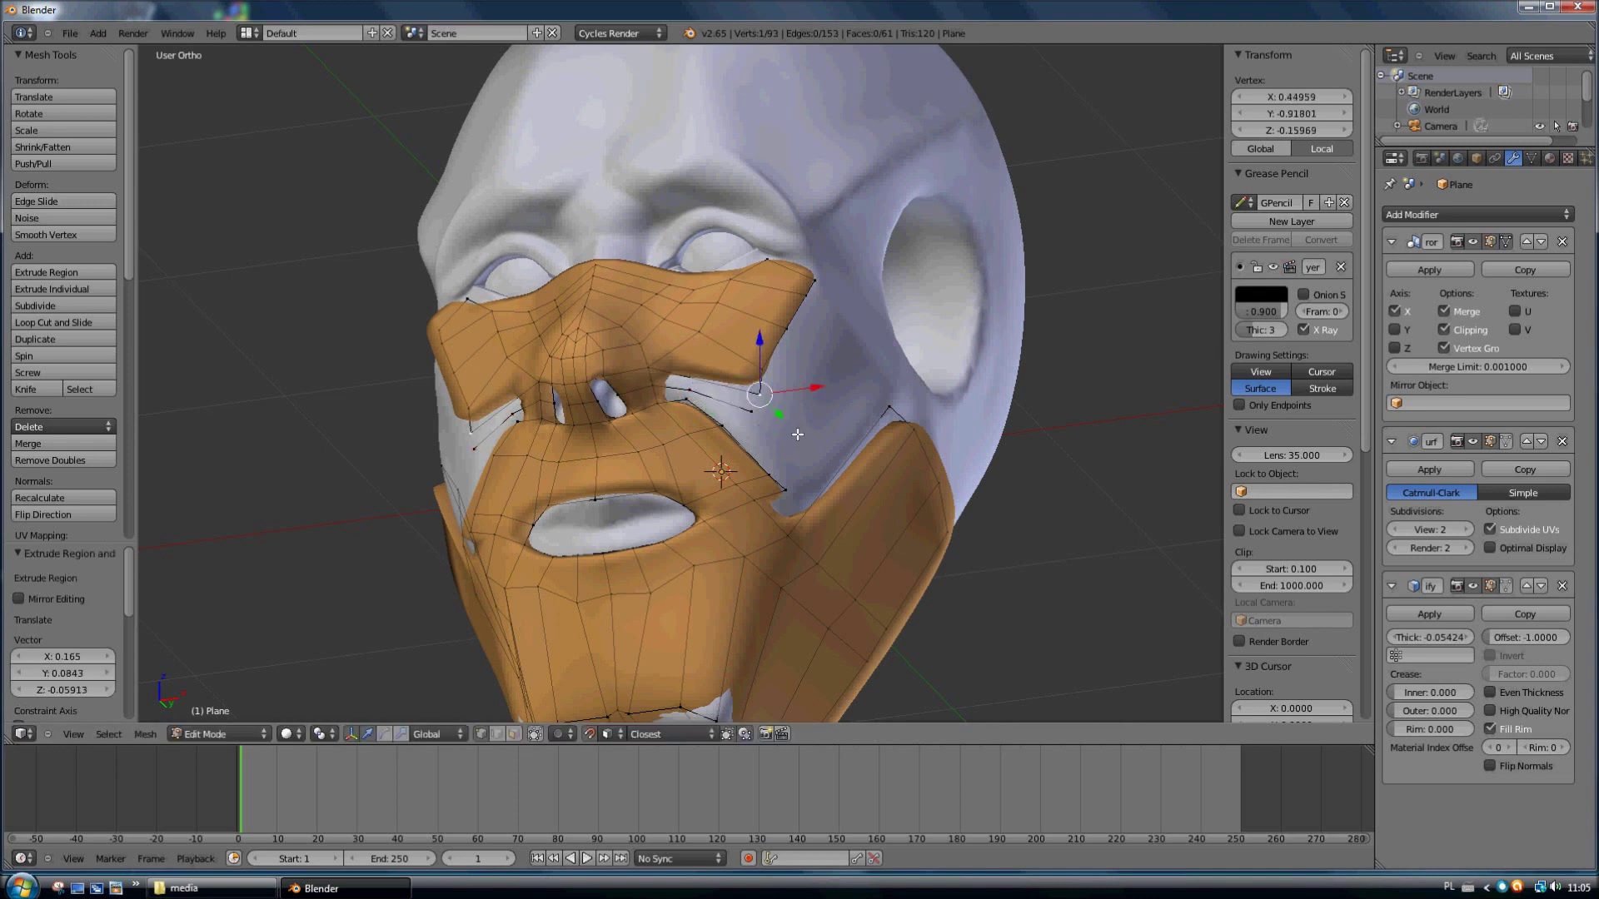
right_click(716, 410, "shift")
key("f")
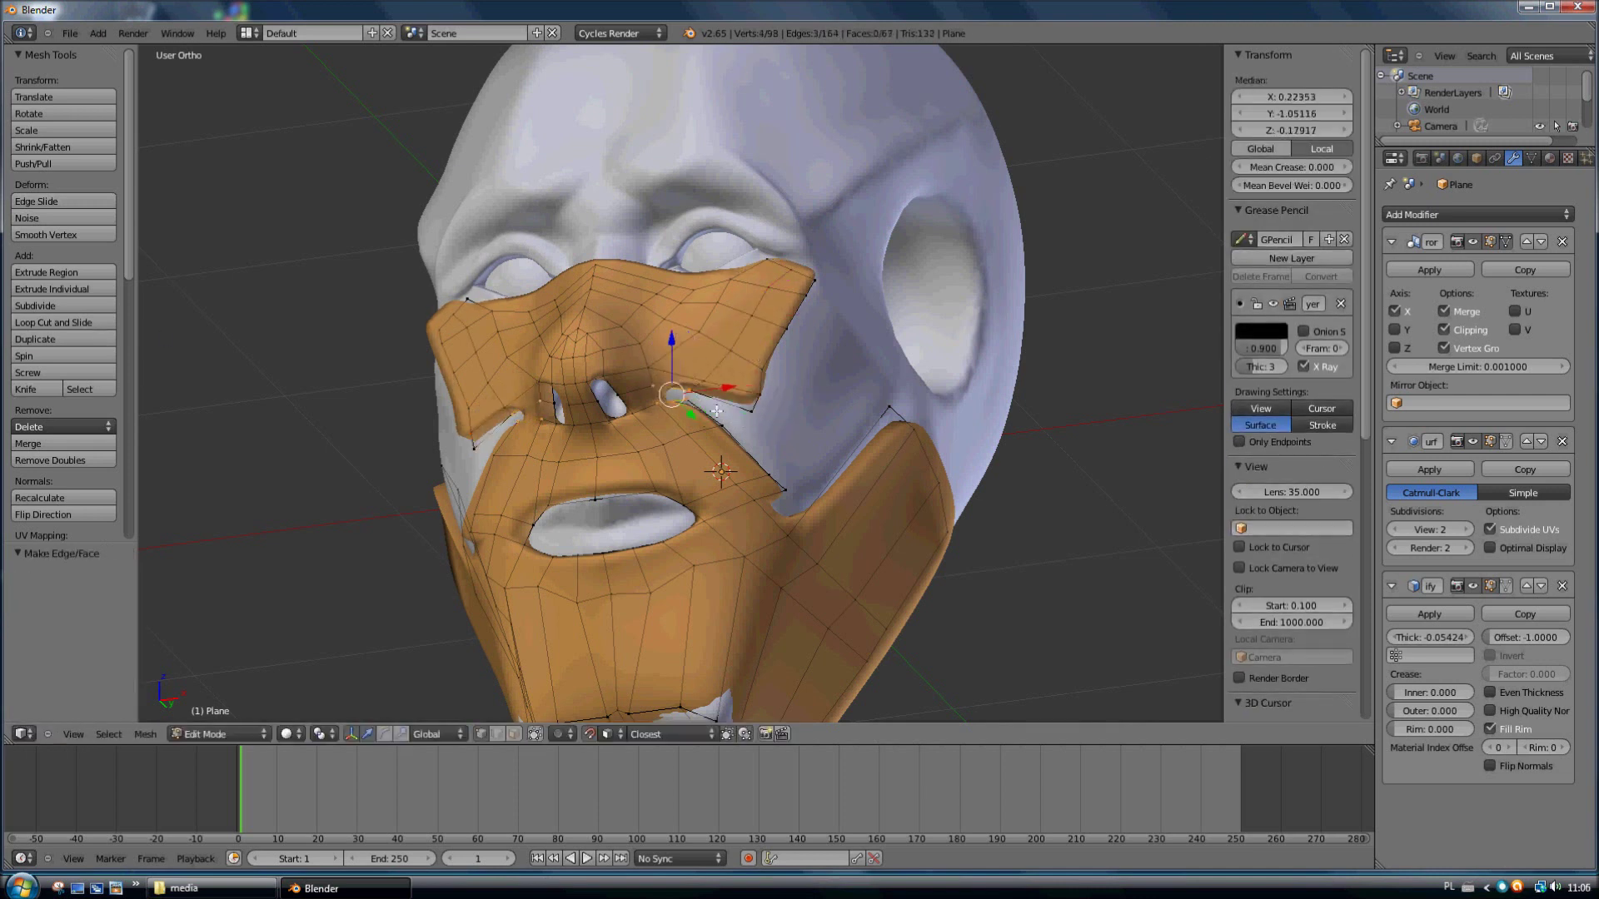
key("f")
Step: Add a loop cut across the mask
middle_click_drag(716, 411, 756, 448)
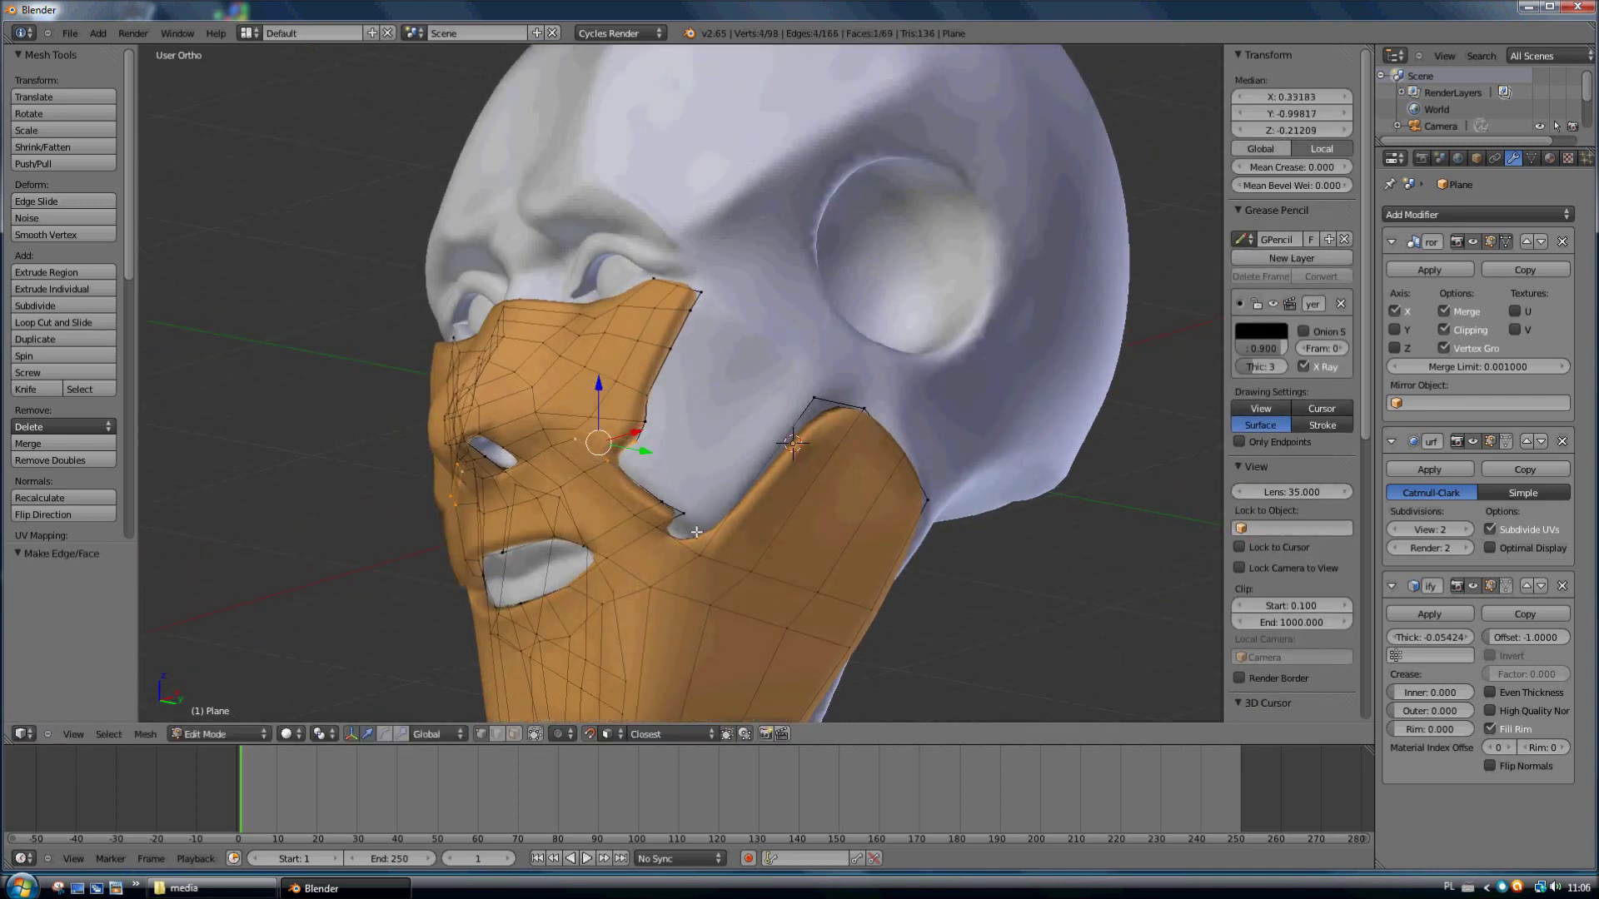
key("ctrl+r")
left_click(726, 529)
key("f")
Step: Extrude the mask's edge out toward the cheek
middle_click_drag(708, 562, 666, 500)
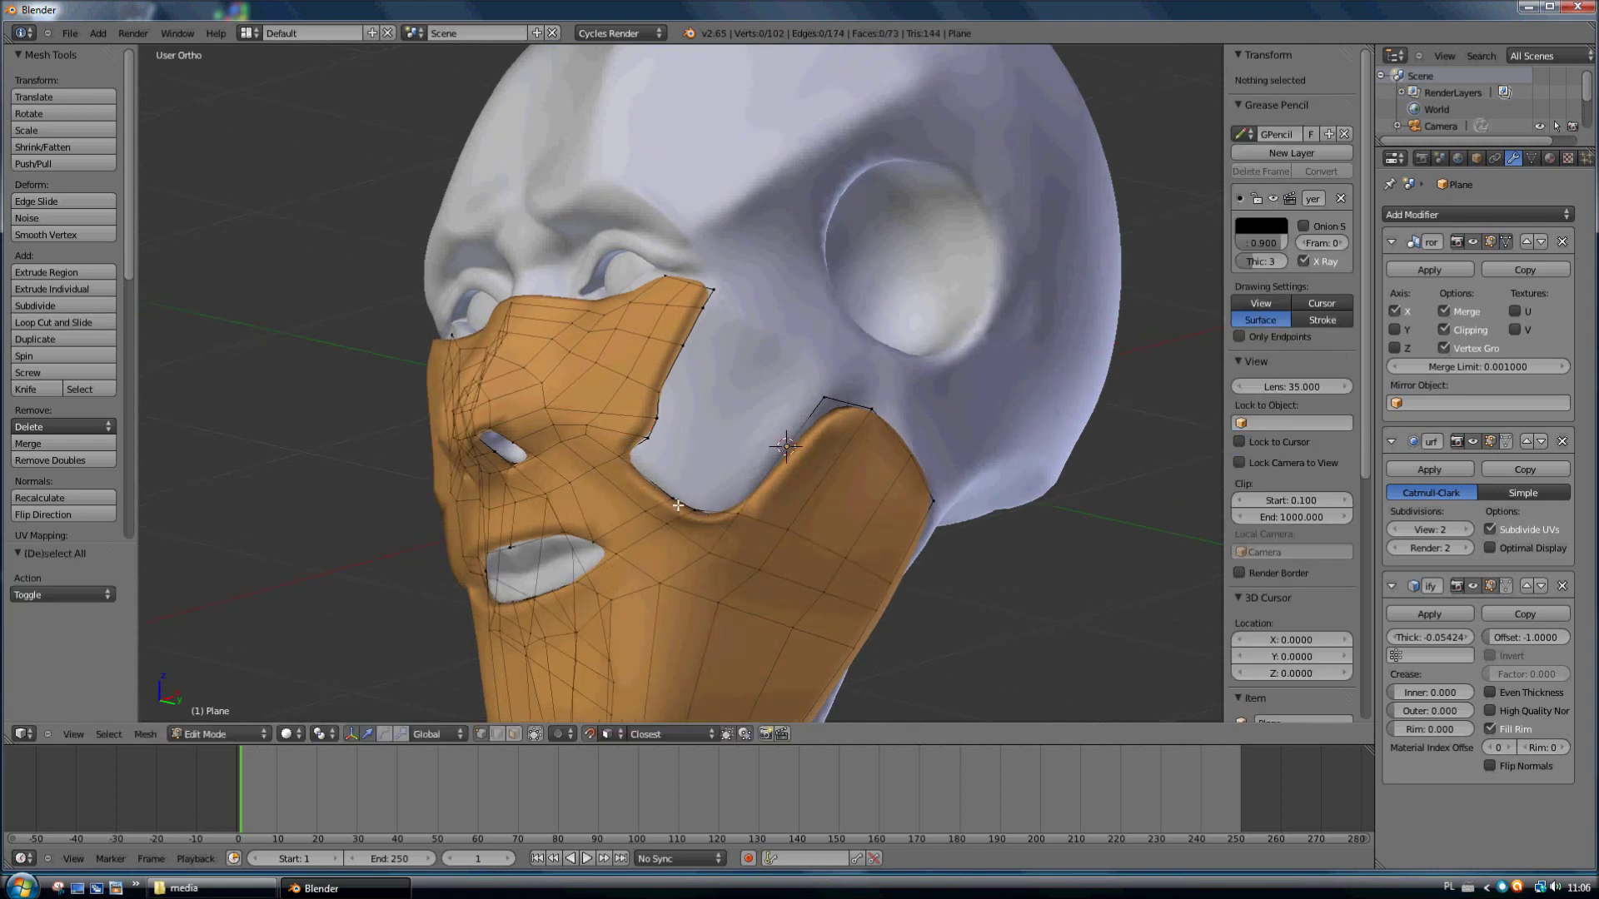
right_click(649, 429, "shift")
key("e")
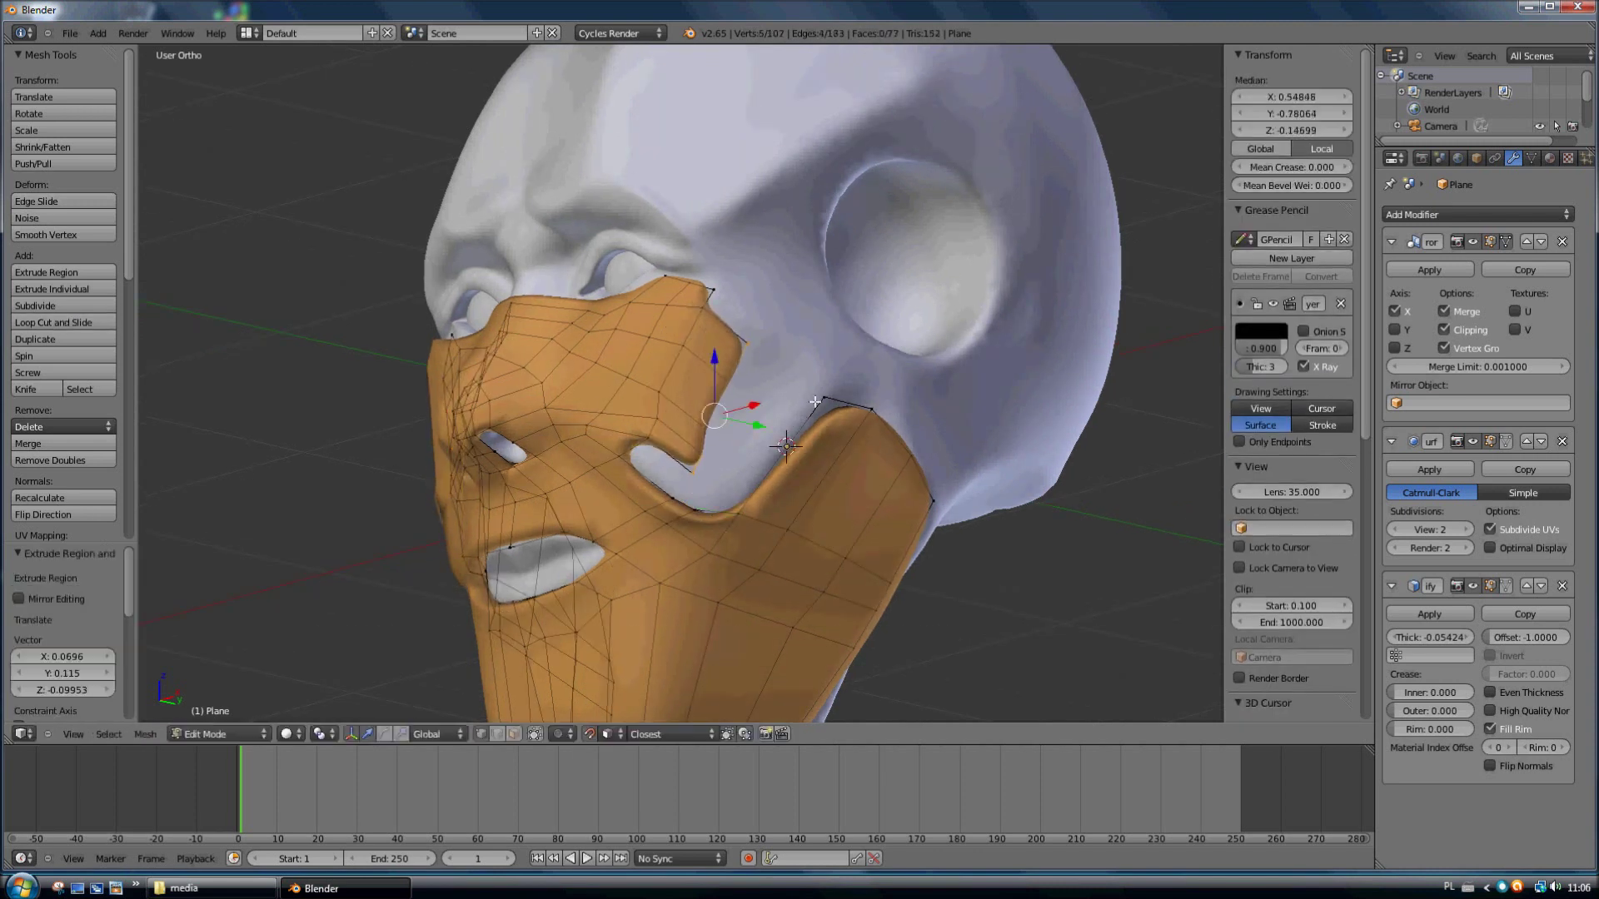
left_click(787, 442)
scroll(657, 462, "up", 2)
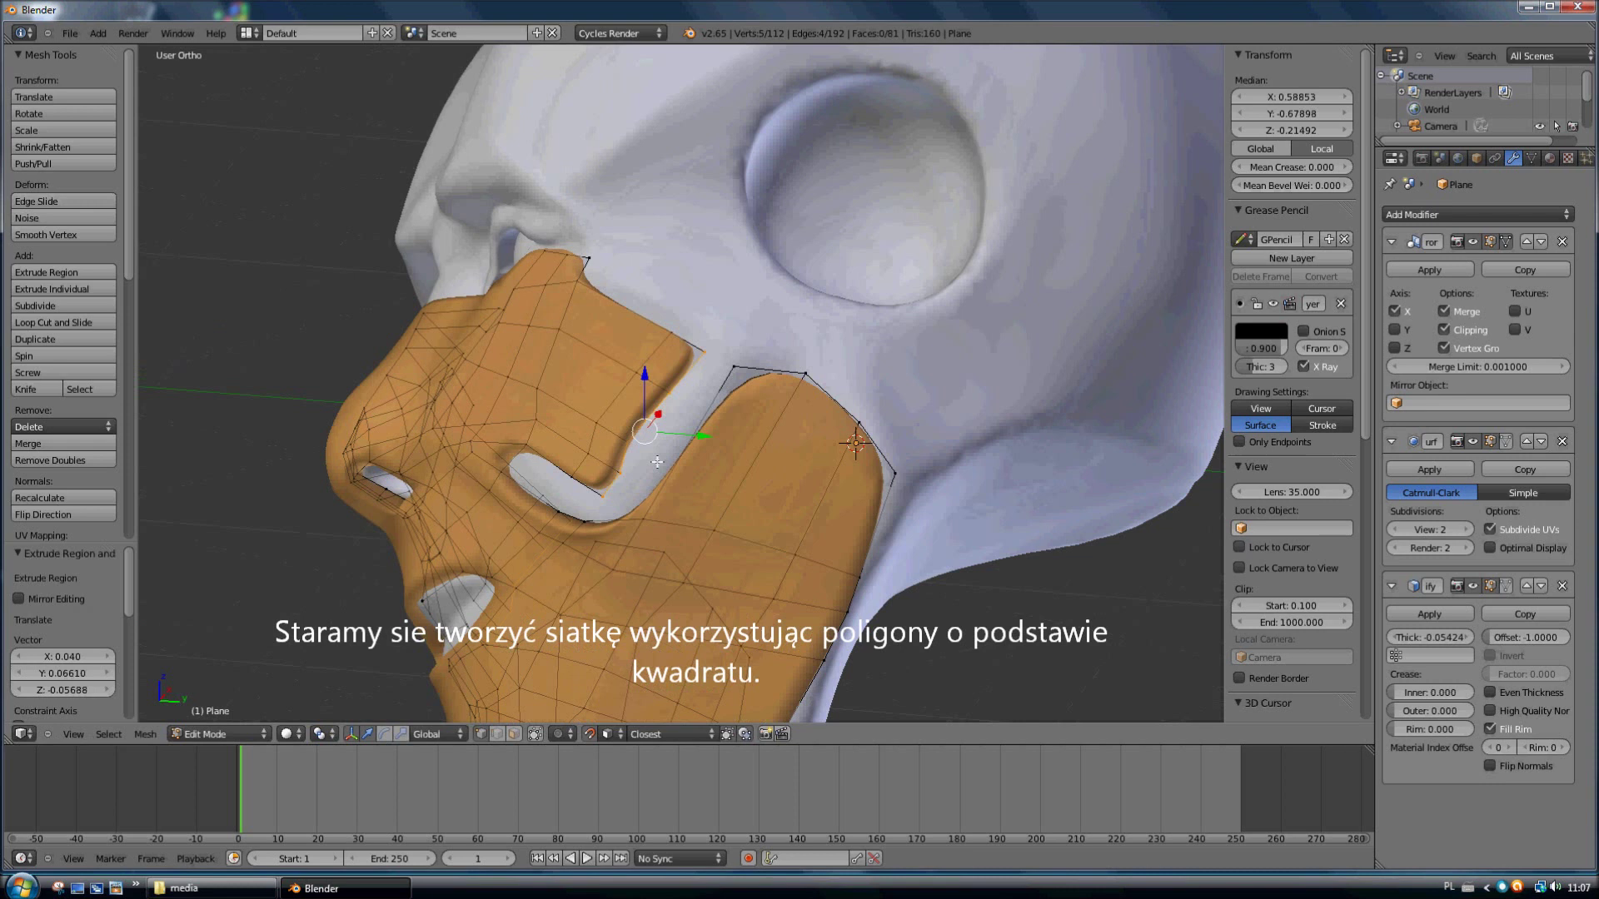
Step: Commit the strip's loop cuts and fill the gap beside the nose opening
left_click(741, 431)
right_click(688, 446)
key("f")
mouse_move(670, 492)
middle_mouse_down()
mouse_move(571, 486)
mouse_move(699, 450)
middle_mouse_up()
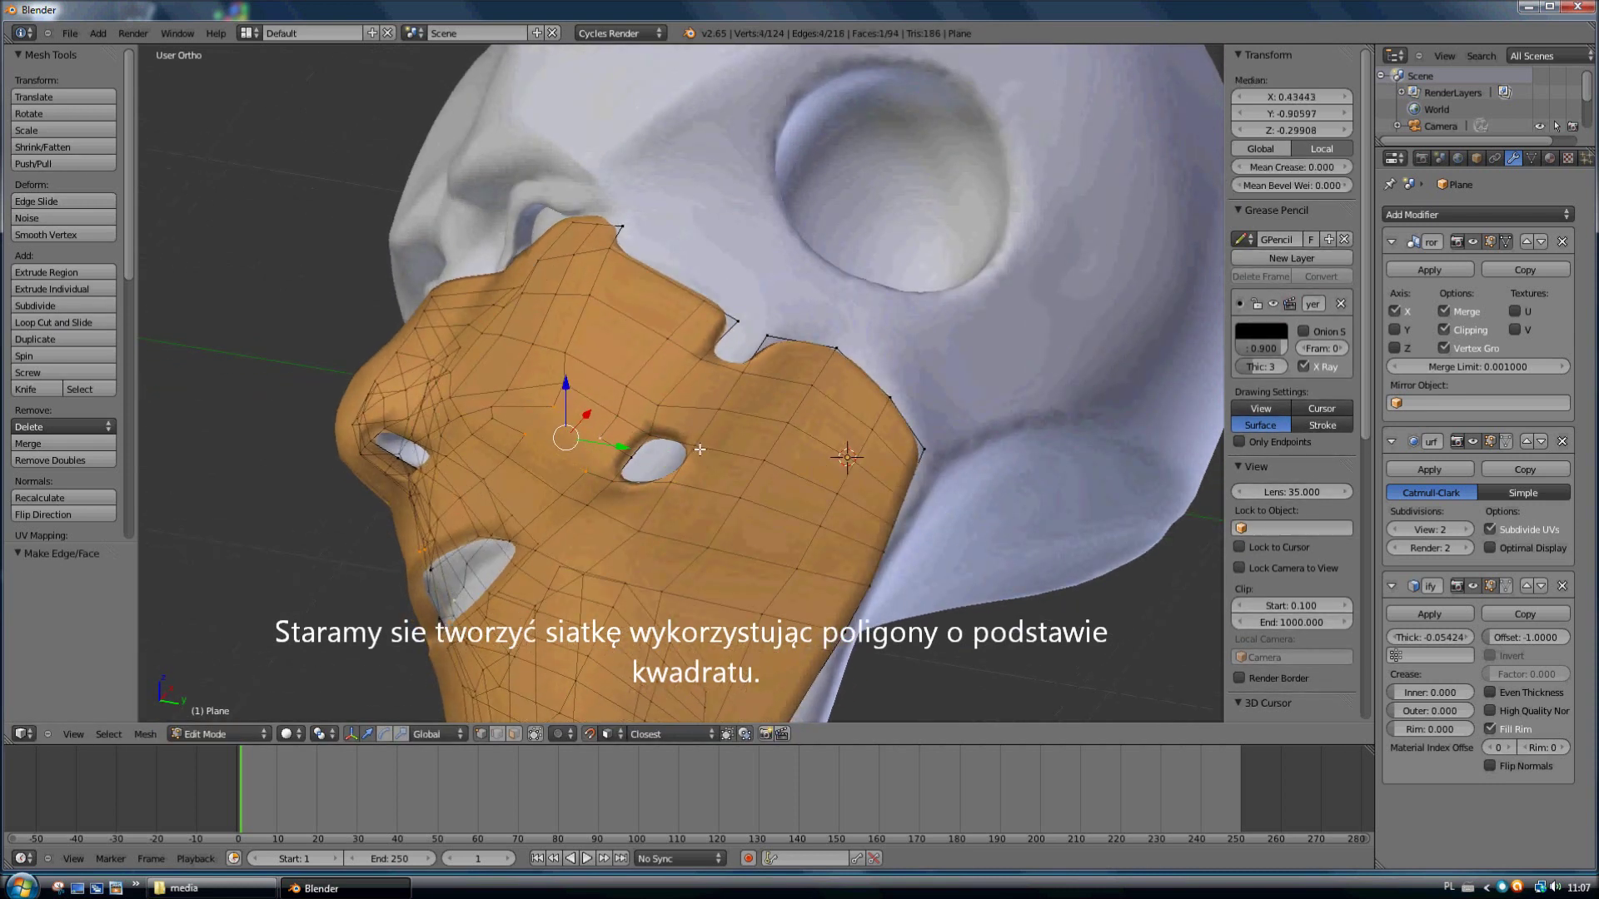
Step: Add a loop cut on the cheek strip and select the jaw edges
key("ctrl+r")
left_click(756, 498)
right_click(756, 498)
mouse_move(756, 498)
middle_mouse_down()
mouse_move(761, 512)
mouse_move(733, 450)
mouse_move(785, 484)
middle_mouse_up()
right_click(707, 475)
right_click(733, 400, "shift")
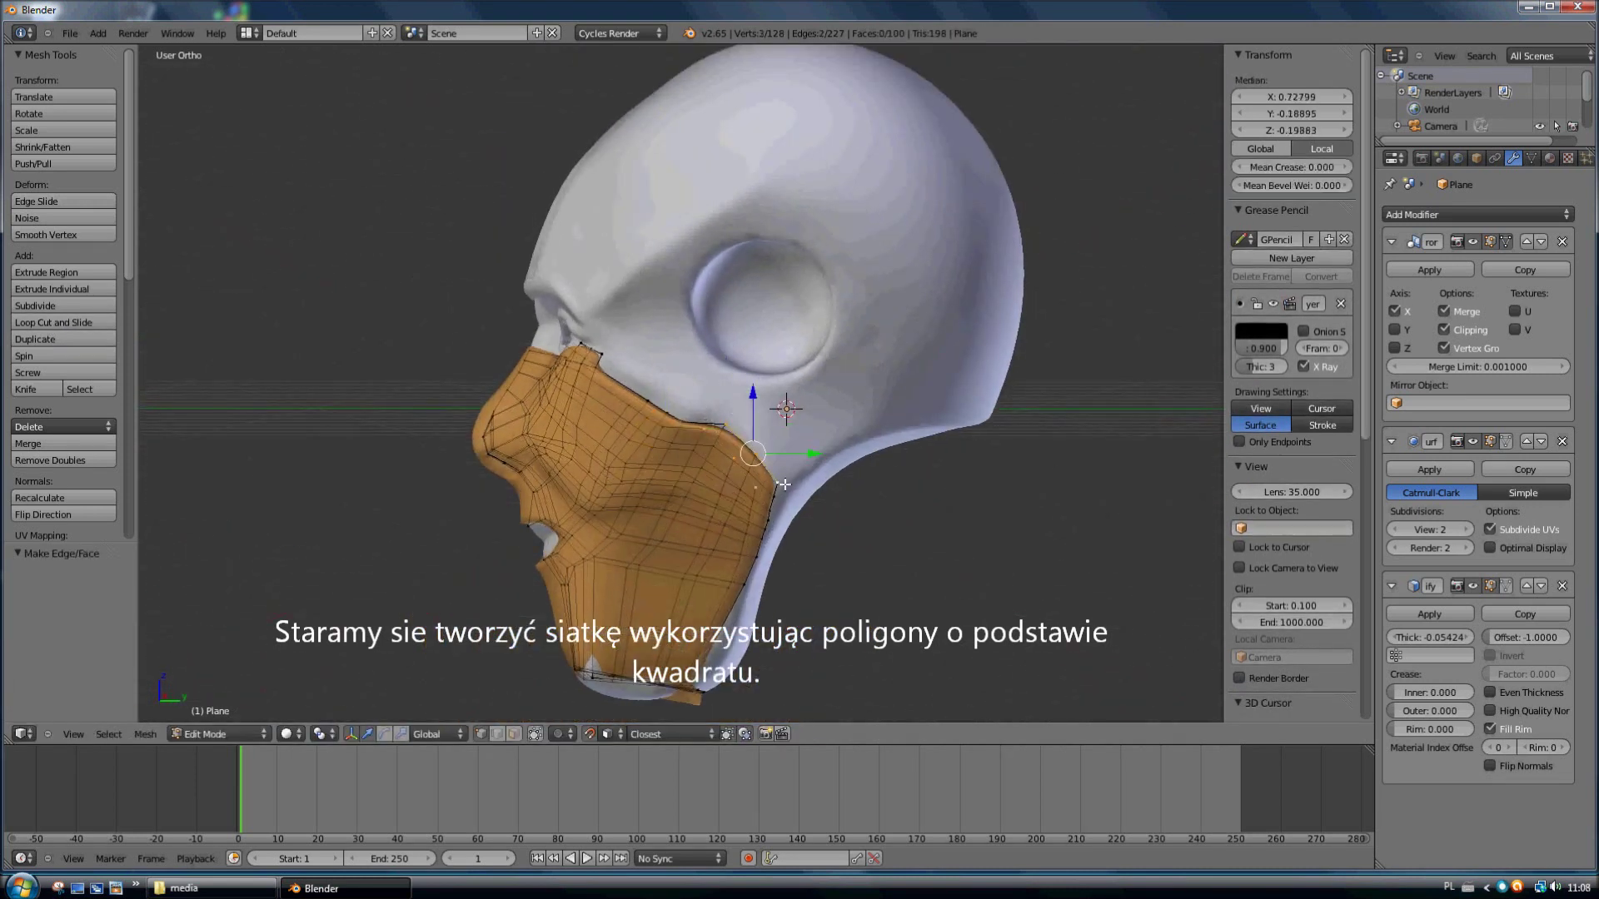
Step: Extrude the jaw edge three segments toward the ear, rotating the end to follow the head
key("e")
left_click(832, 470)
key("e")
left_click(902, 457)
key("e")
left_click(987, 448)
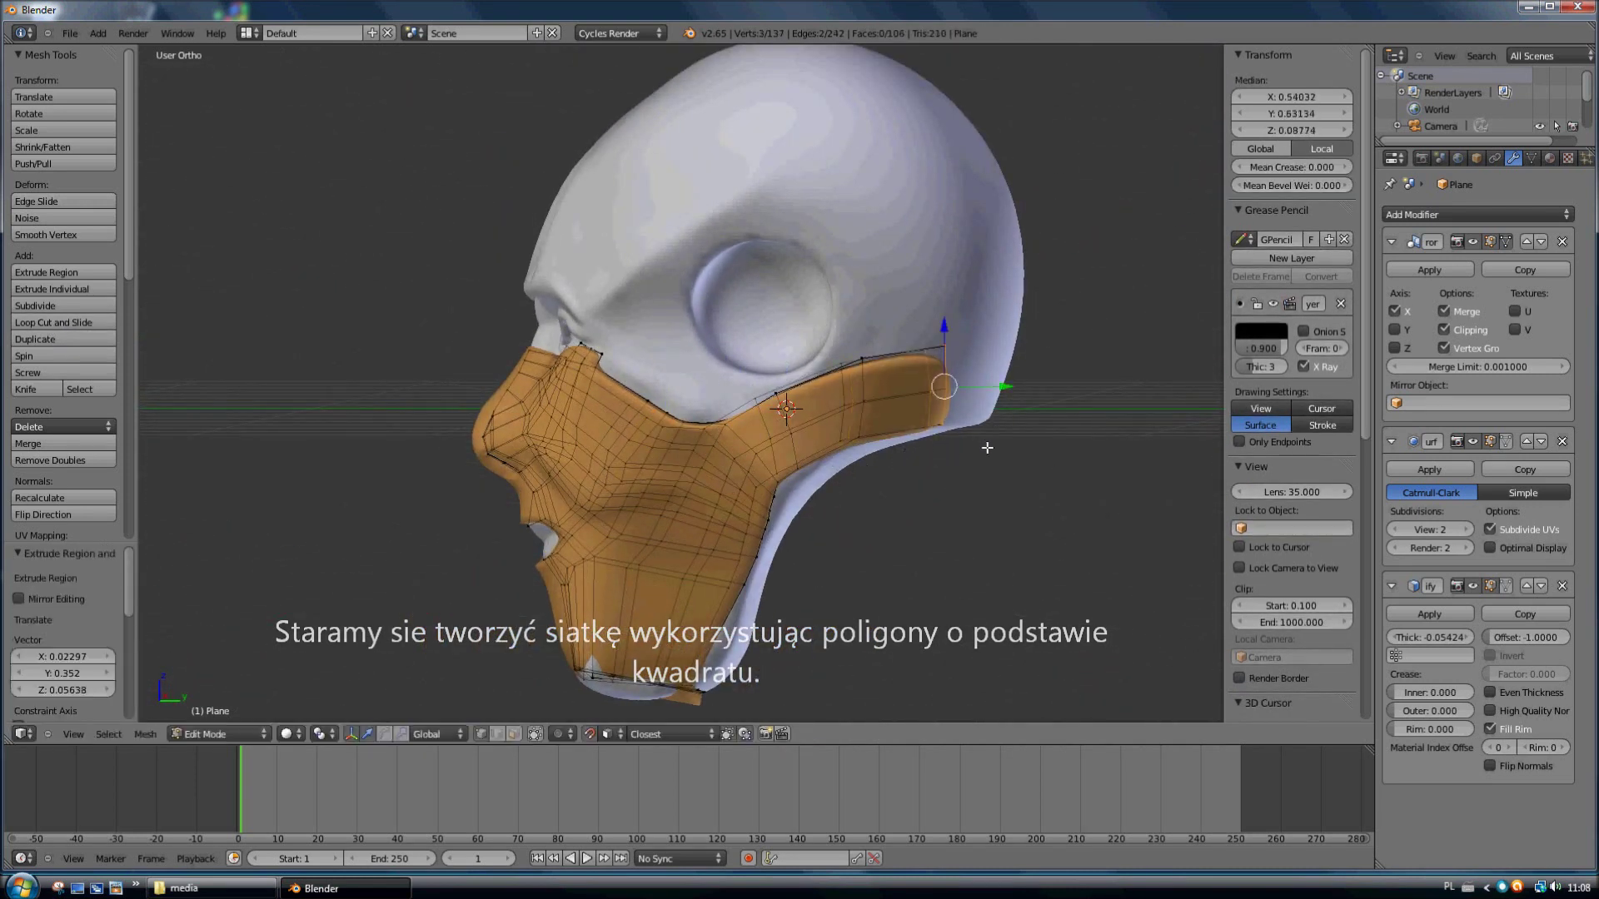
key("r")
mouse_move(974, 456)
middle_mouse_down()
mouse_move(760, 436)
mouse_move(910, 428)
middle_mouse_up()
key("KP_3")
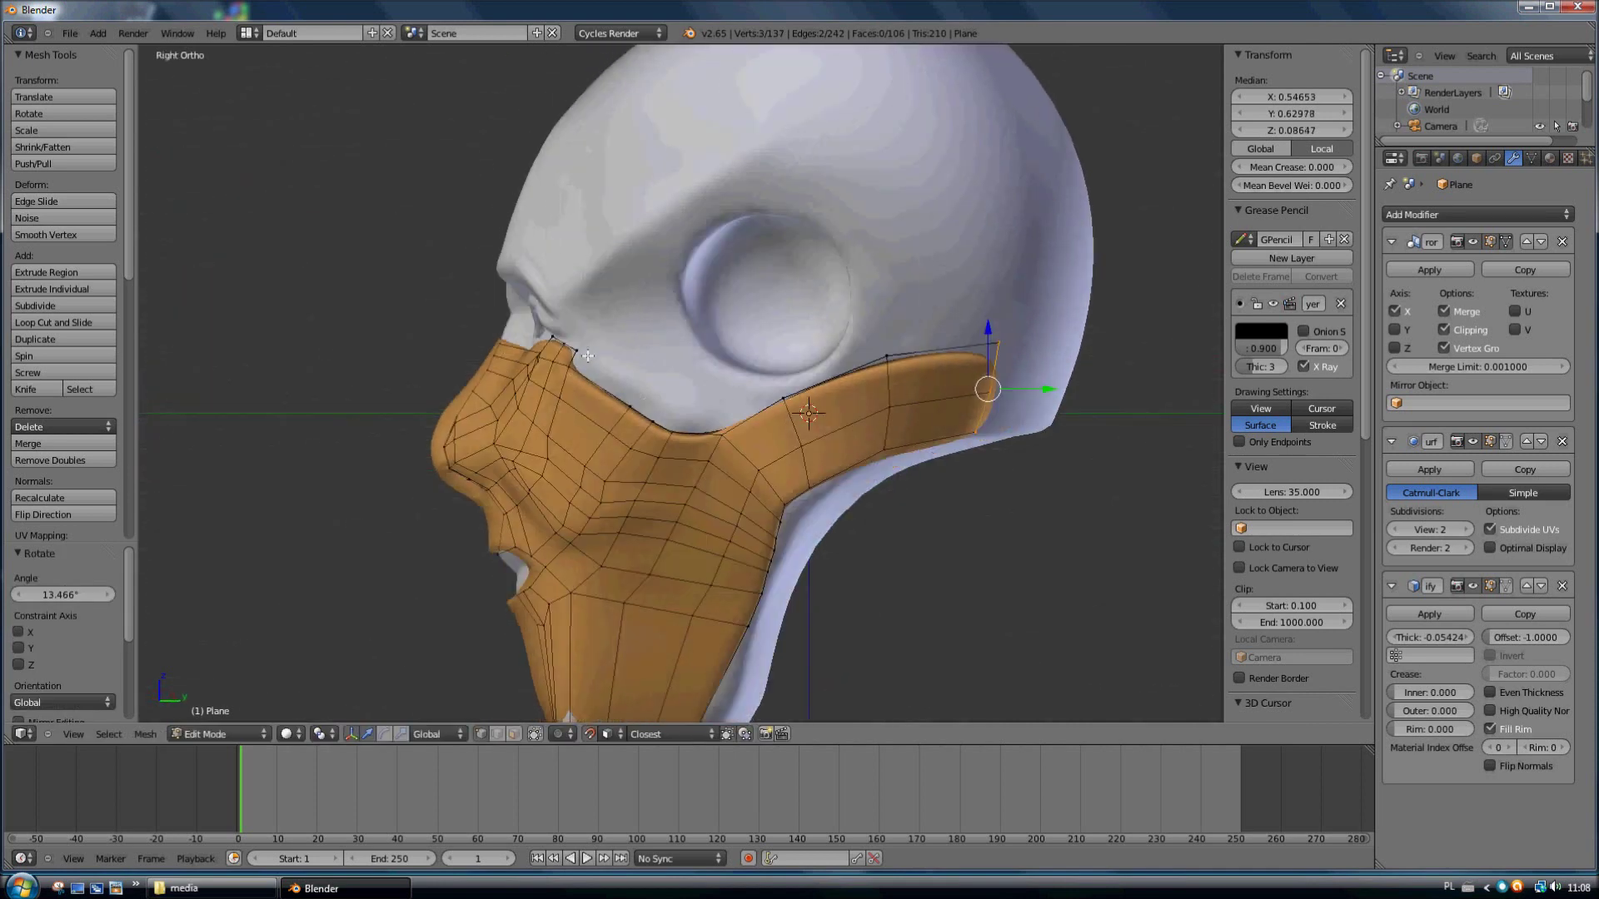
Step: Extrude new vertices below the eye along the top edge, undoing a trial face fill
right_click(588, 355)
key("e")
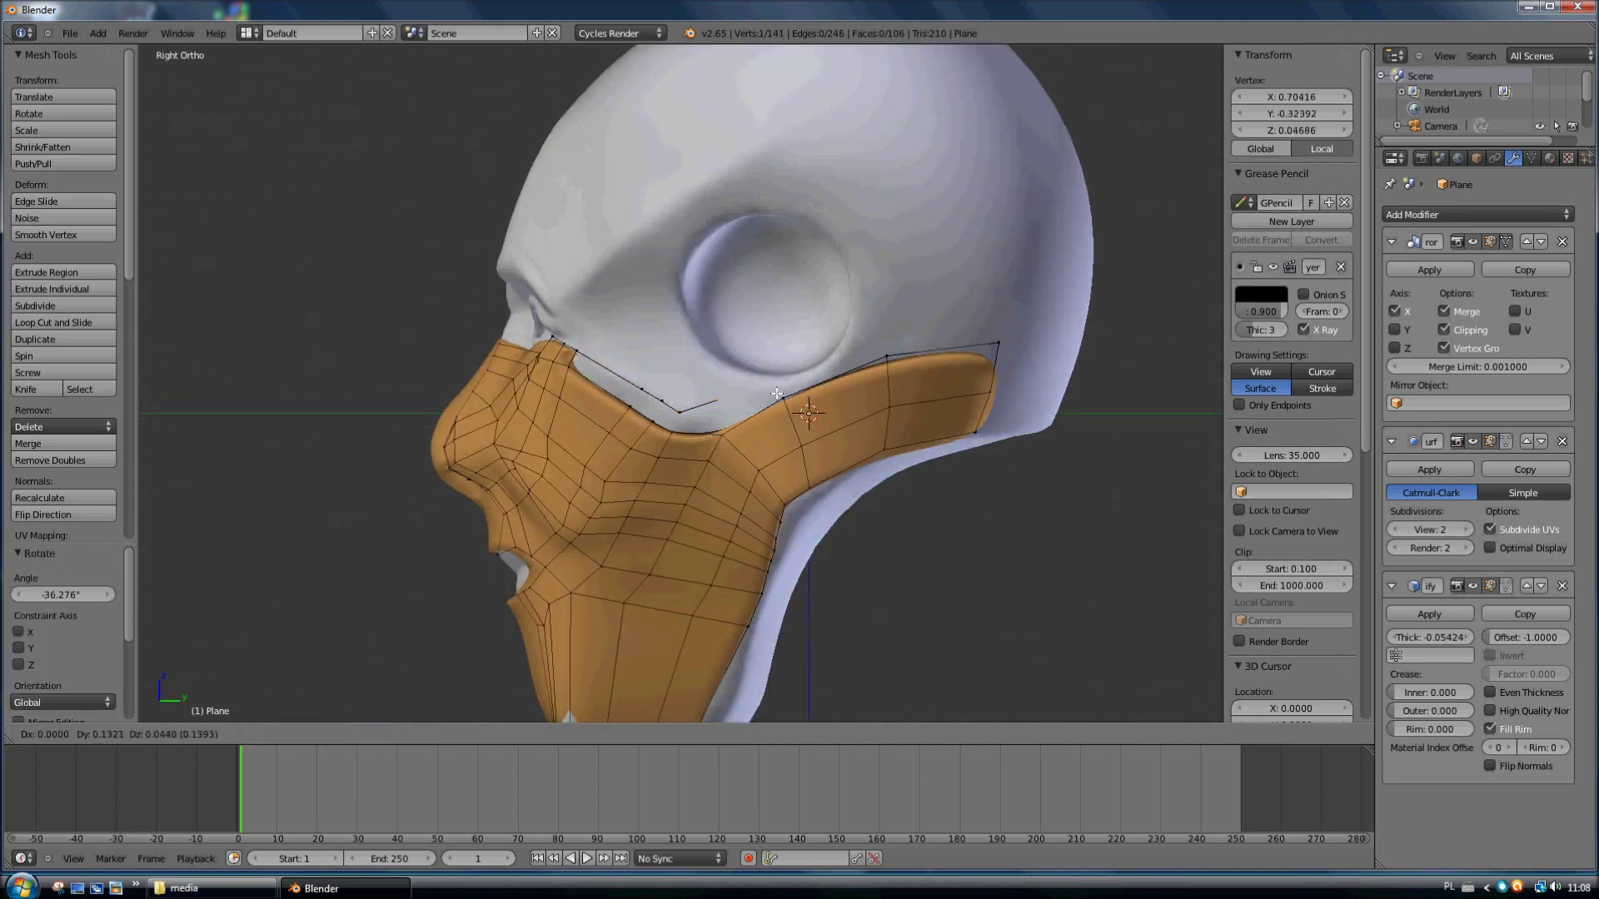
left_click(778, 393)
key("e")
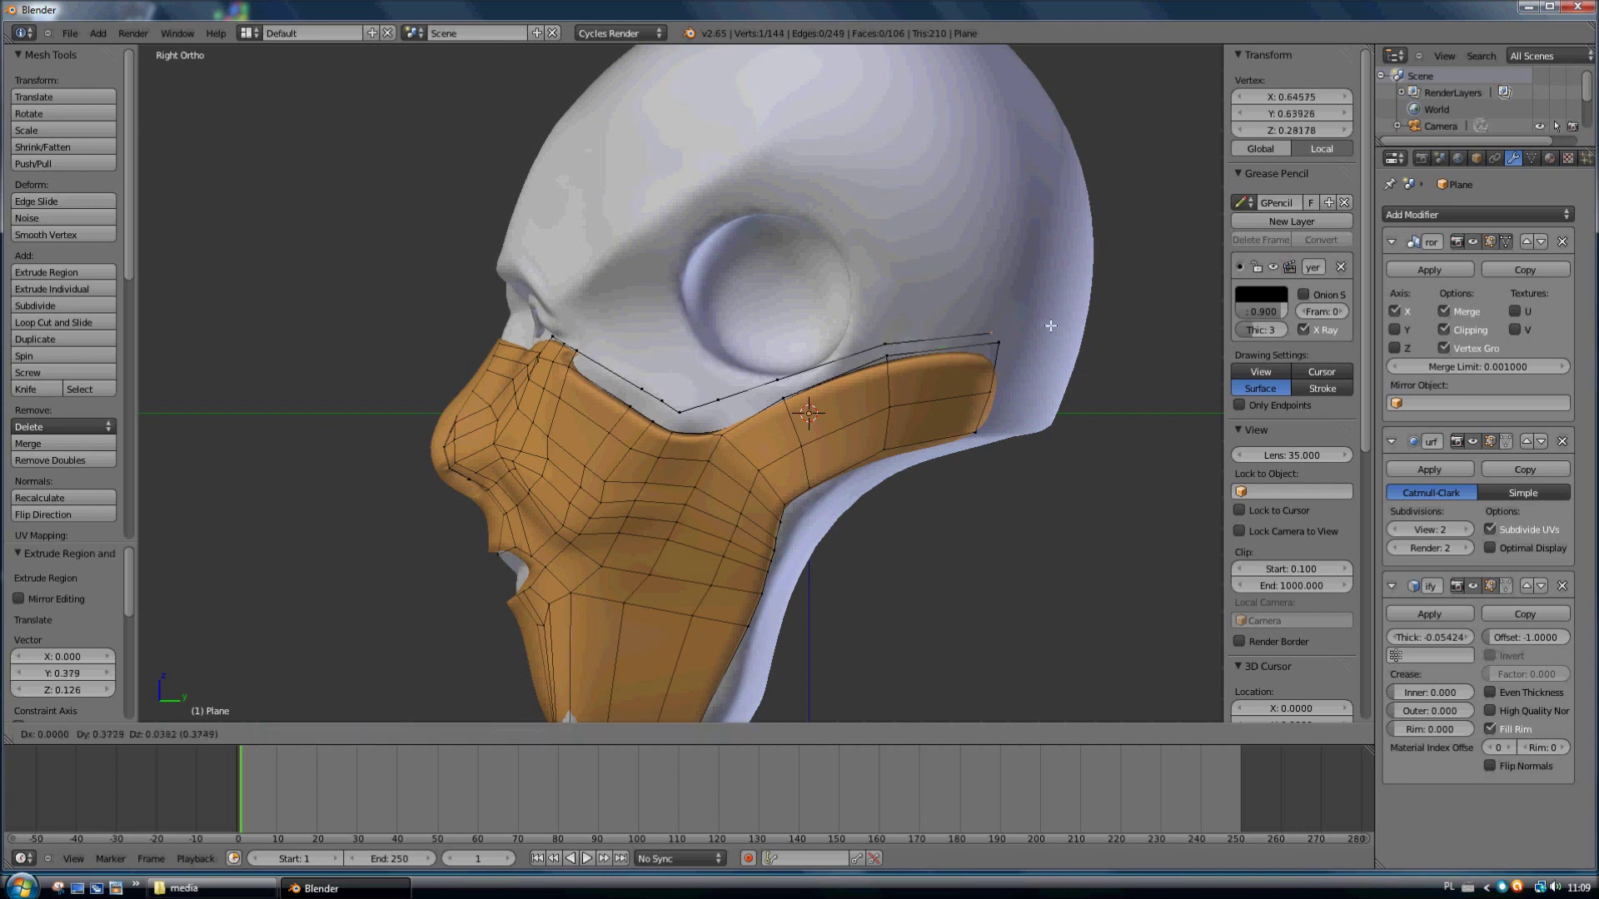
left_click_drag(923, 356, 963, 328)
key("Escape")
key("f")
key("Escape")
middle_click_drag(863, 343, 650, 281)
key("ctrl+z")
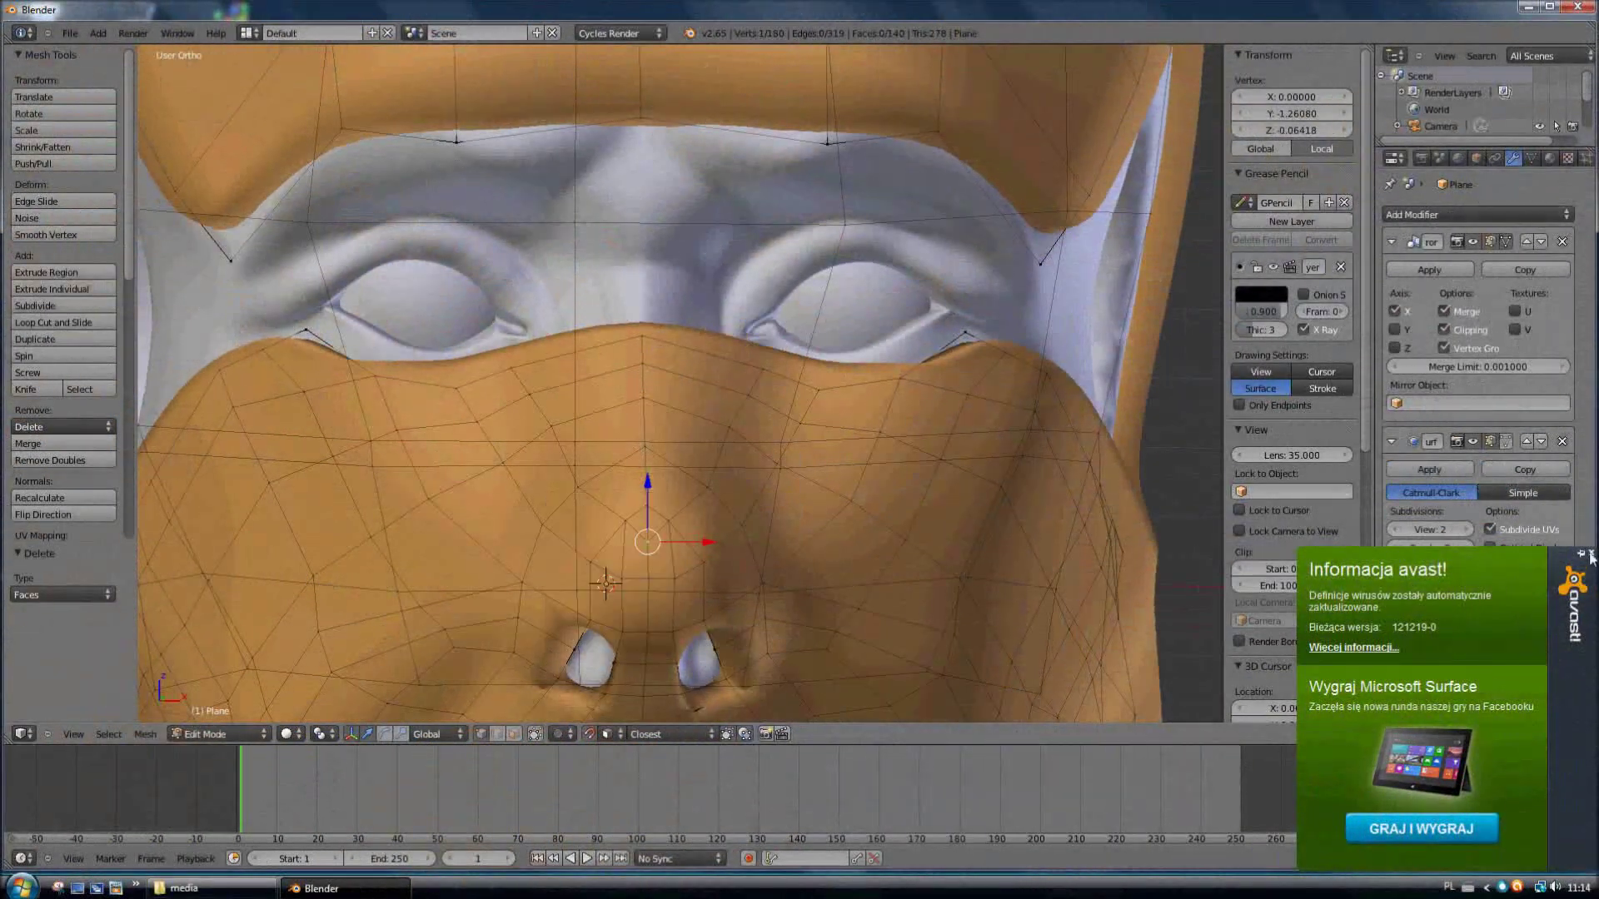
Step: Delete the nose-tip vertex and an edge beside the nose hole
key("x")
left_click(583, 519)
scroll(654, 572, "up", 2)
scroll(590, 443, "up", 2)
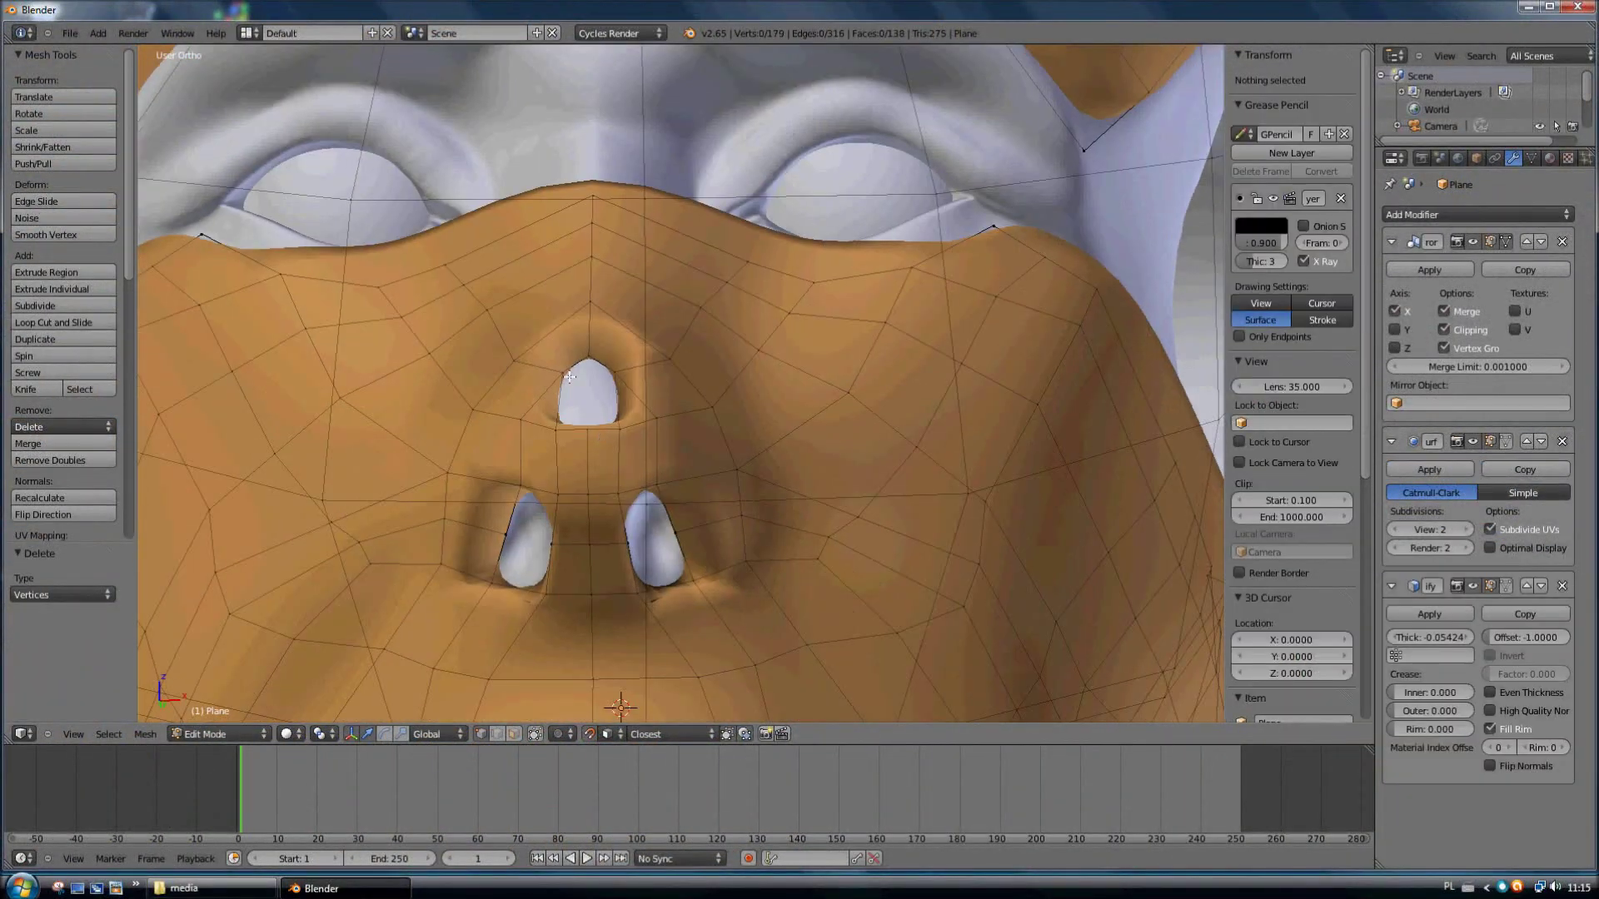
right_click(614, 422)
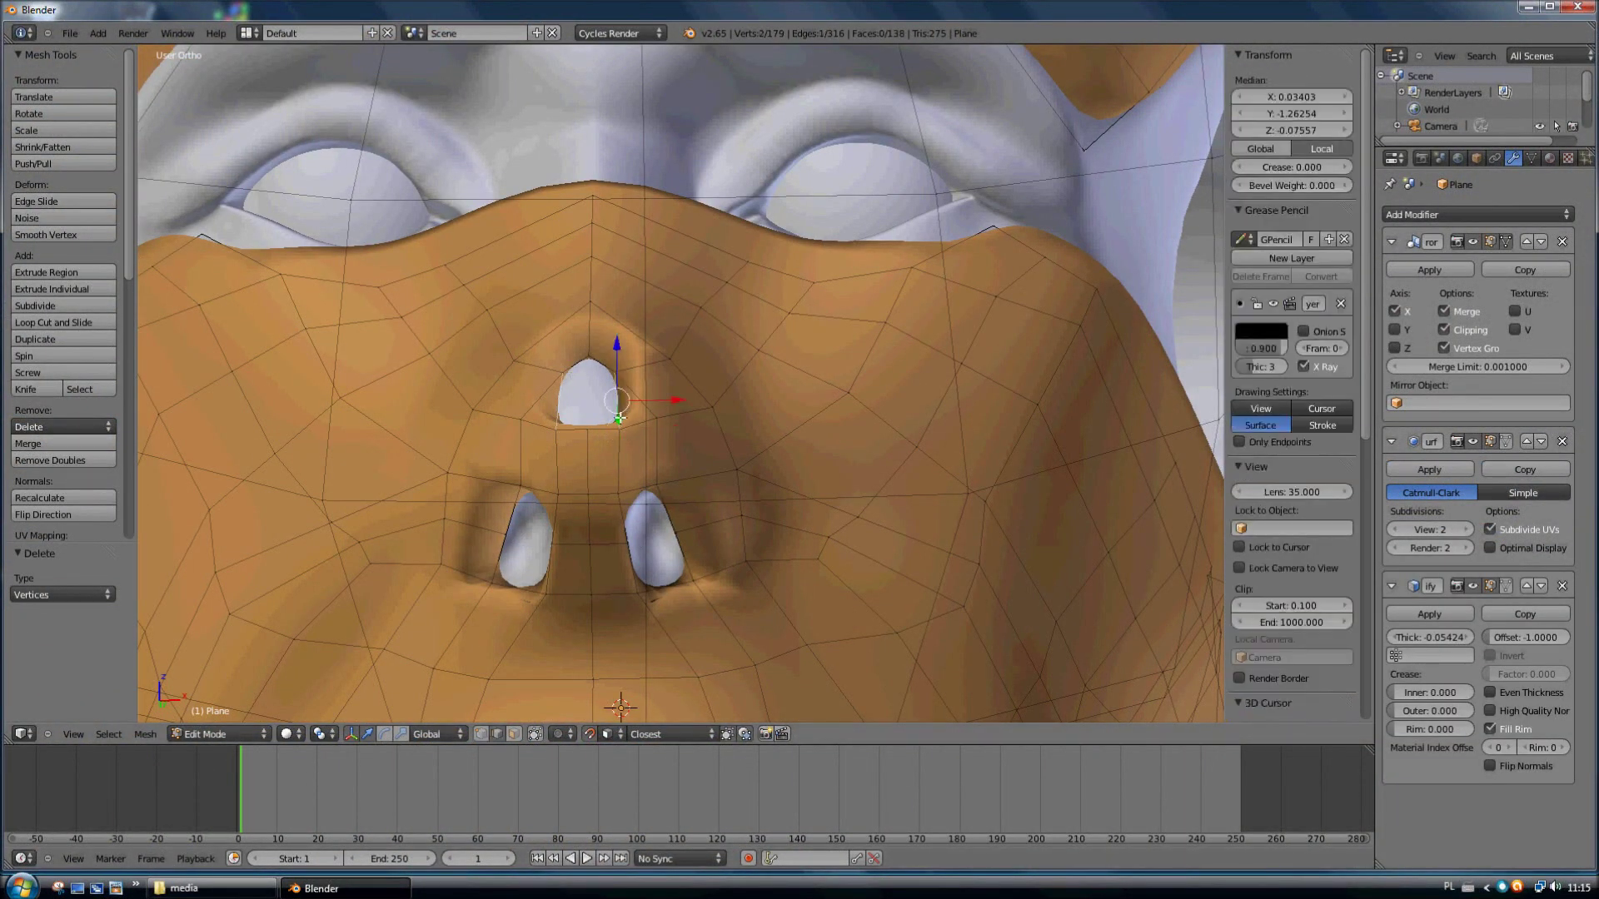
key("x")
left_click(535, 453)
middle_click_drag(535, 453, 531, 480)
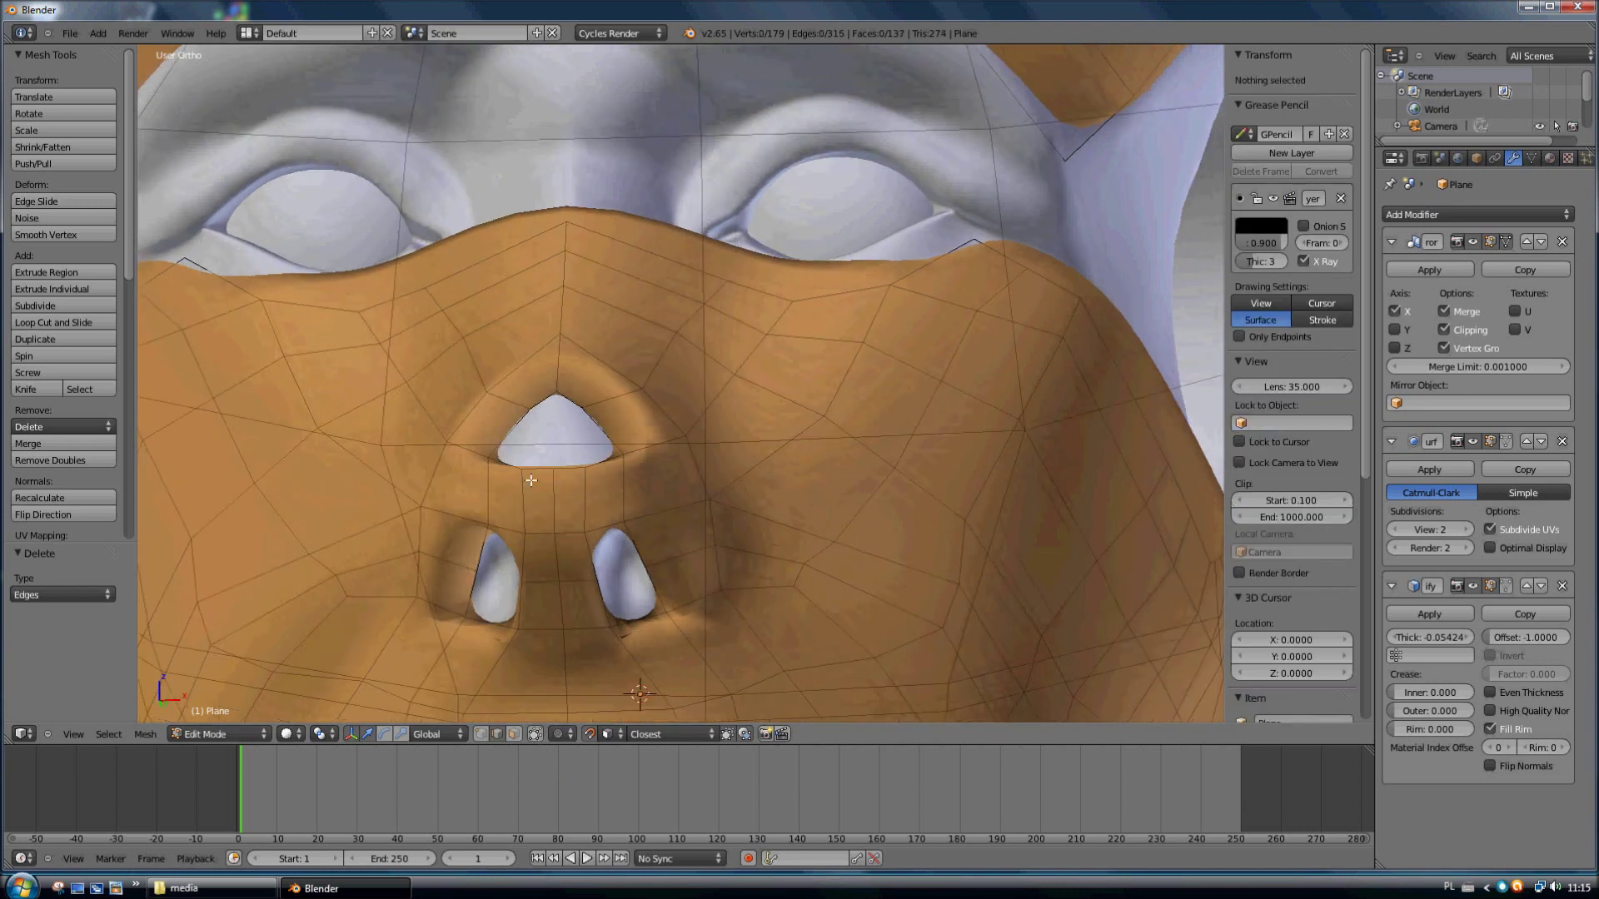
Step: Add a loop cut around the nose and fill new faces between the nose-hole vertices
left_click(661, 422)
right_click(605, 483)
key("f")
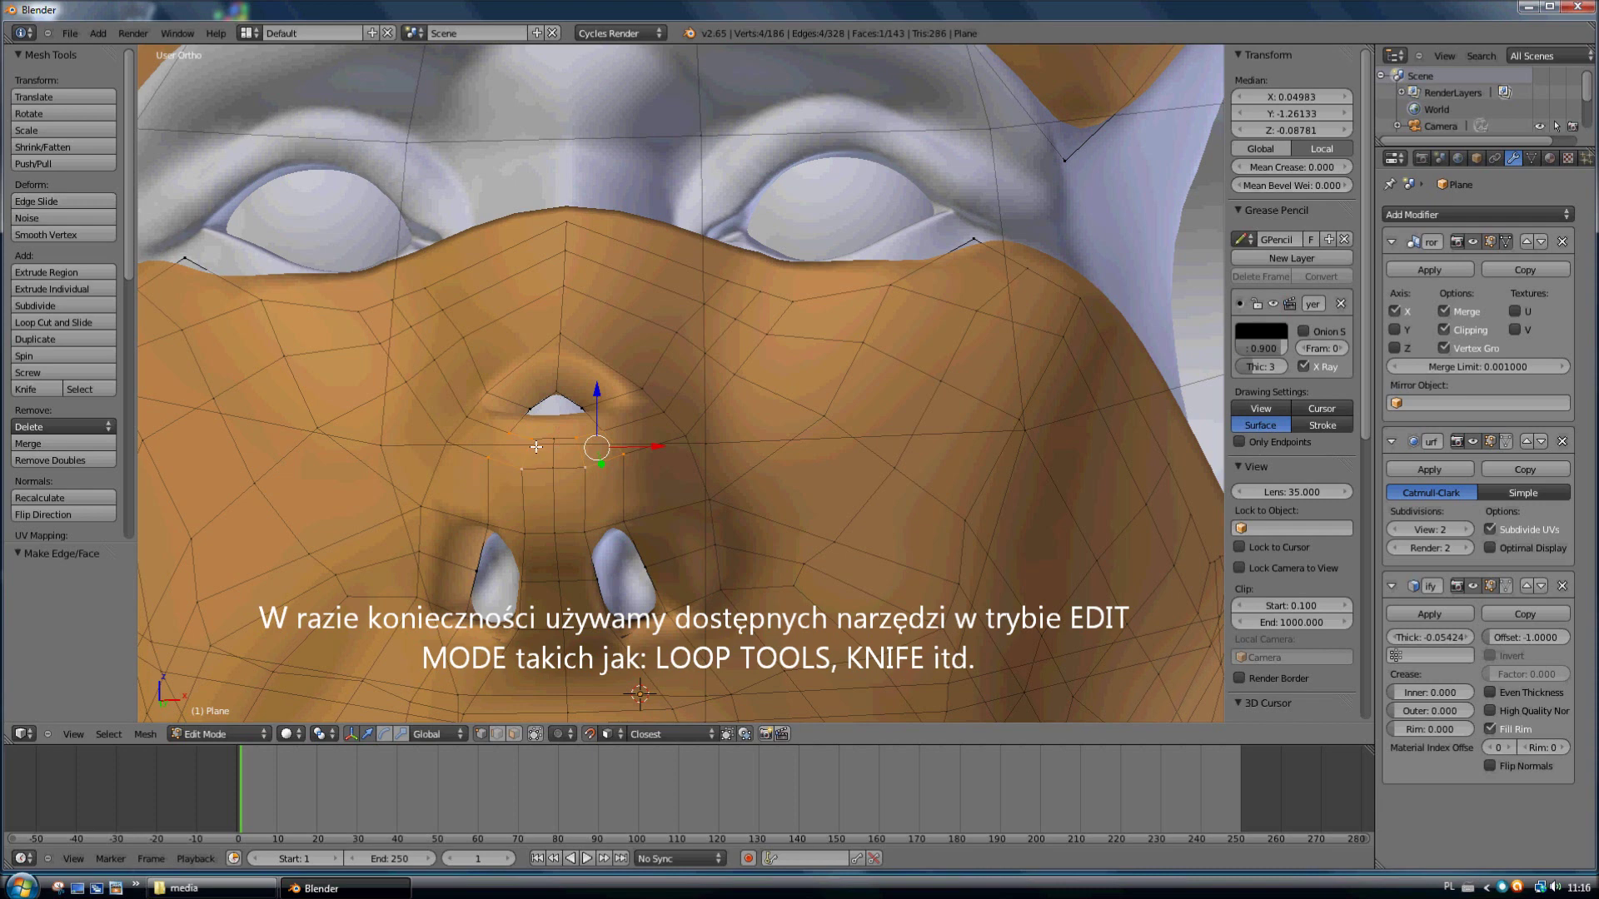
right_click(565, 454)
left_click(552, 437)
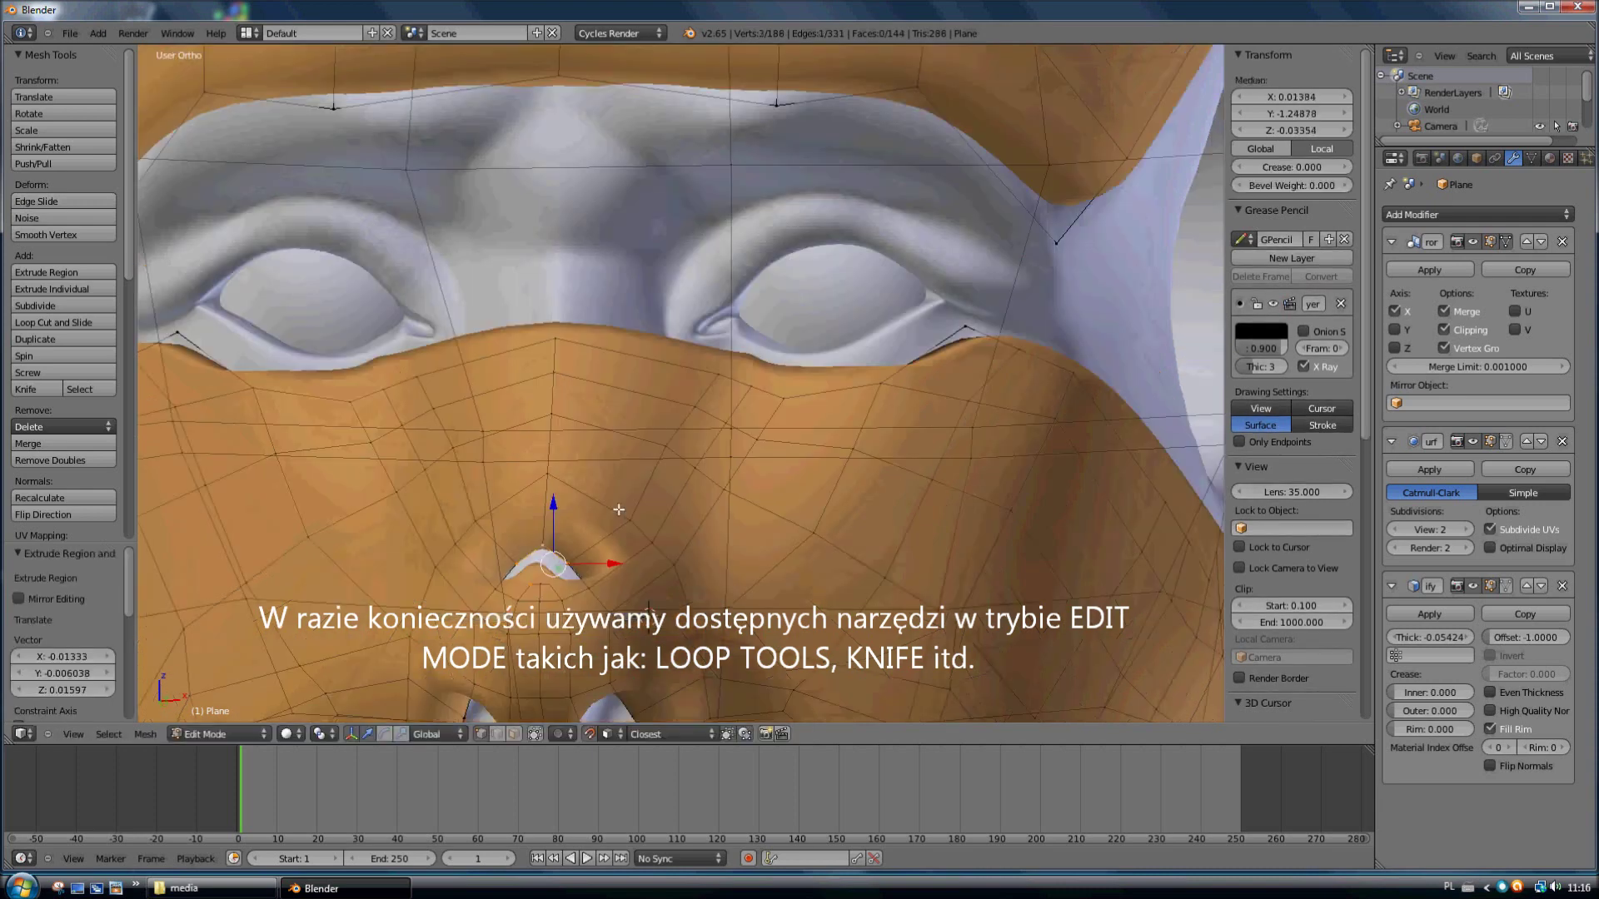
key("f")
Step: Leave Edit Mode to inspect the smoothed mask around the nostrils from the front
mouse_move(649, 467)
middle_mouse_down()
mouse_move(732, 484)
mouse_move(683, 504)
mouse_move(583, 414)
mouse_move(533, 467)
mouse_move(511, 736)
middle_mouse_up()
key("a")
right_click(583, 414)
scroll(582, 414, "down", 5)
key("Tab")
key("Tab")
scroll(743, 457, "up", 5)
mouse_move(743, 457)
middle_mouse_down()
mouse_move(671, 404)
mouse_move(600, 582)
middle_mouse_up()
scroll(922, 315, "up", 2)
middle_click_drag(922, 314, 774, 366)
Step: Add a loop cut near the eyes and reposition a vertex around the eye
key("ctrl+r")
left_click(773, 366)
right_click(798, 372)
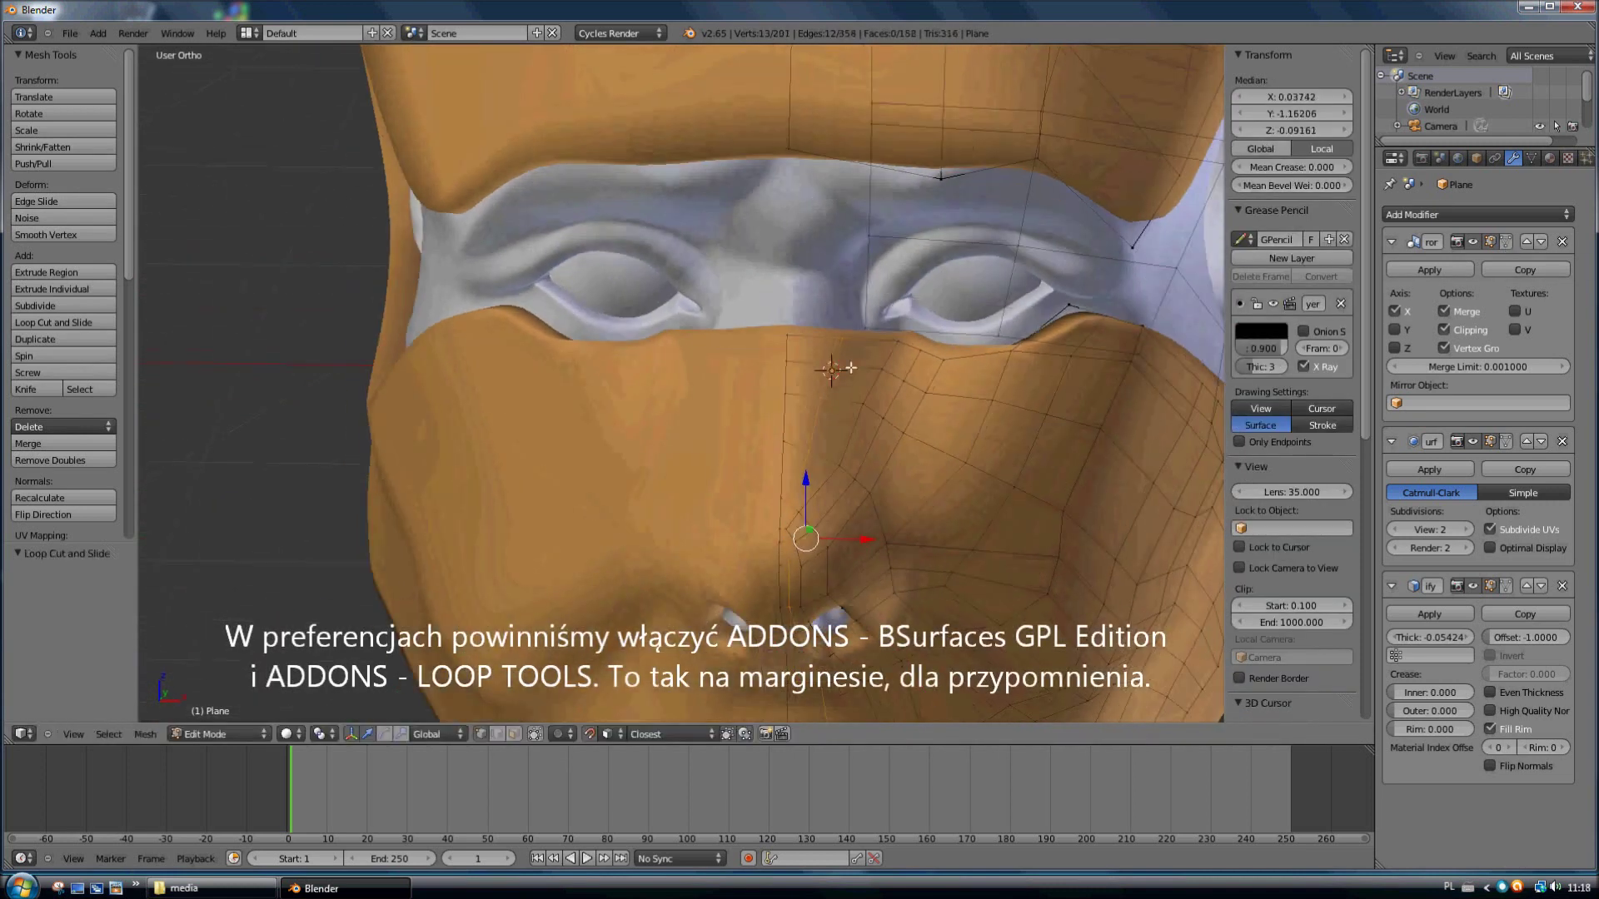
key("ctrl+z")
right_click(838, 339)
key("g")
left_click(847, 330)
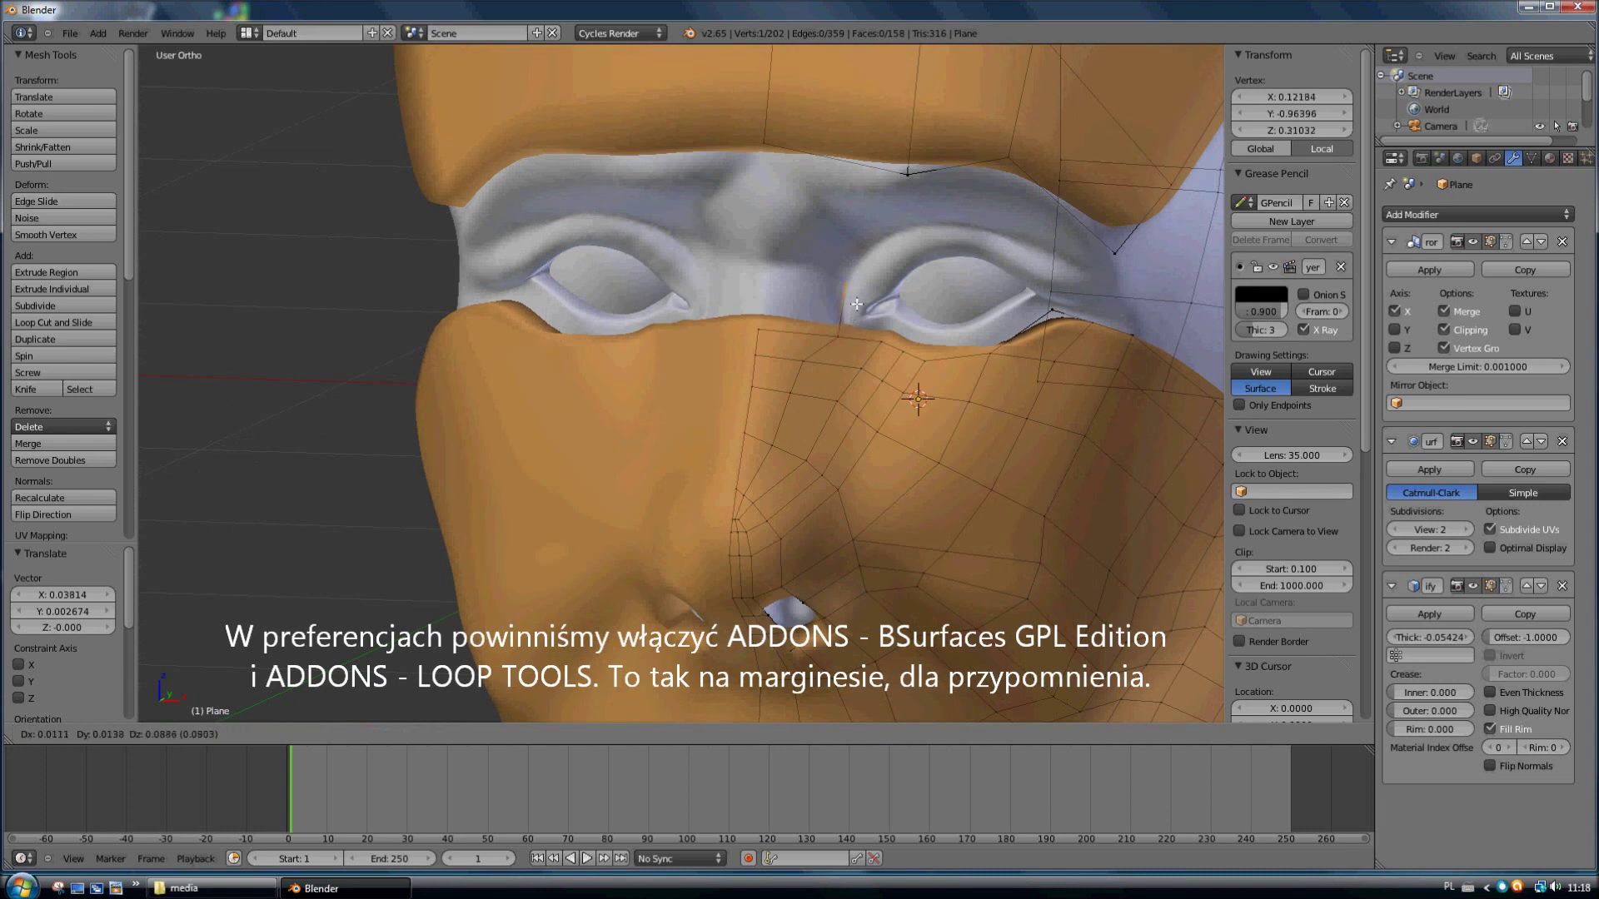
left_click(856, 304)
Step: Extrude vertices around the eye and fill a face at the eye corner
key("e")
left_click(831, 297)
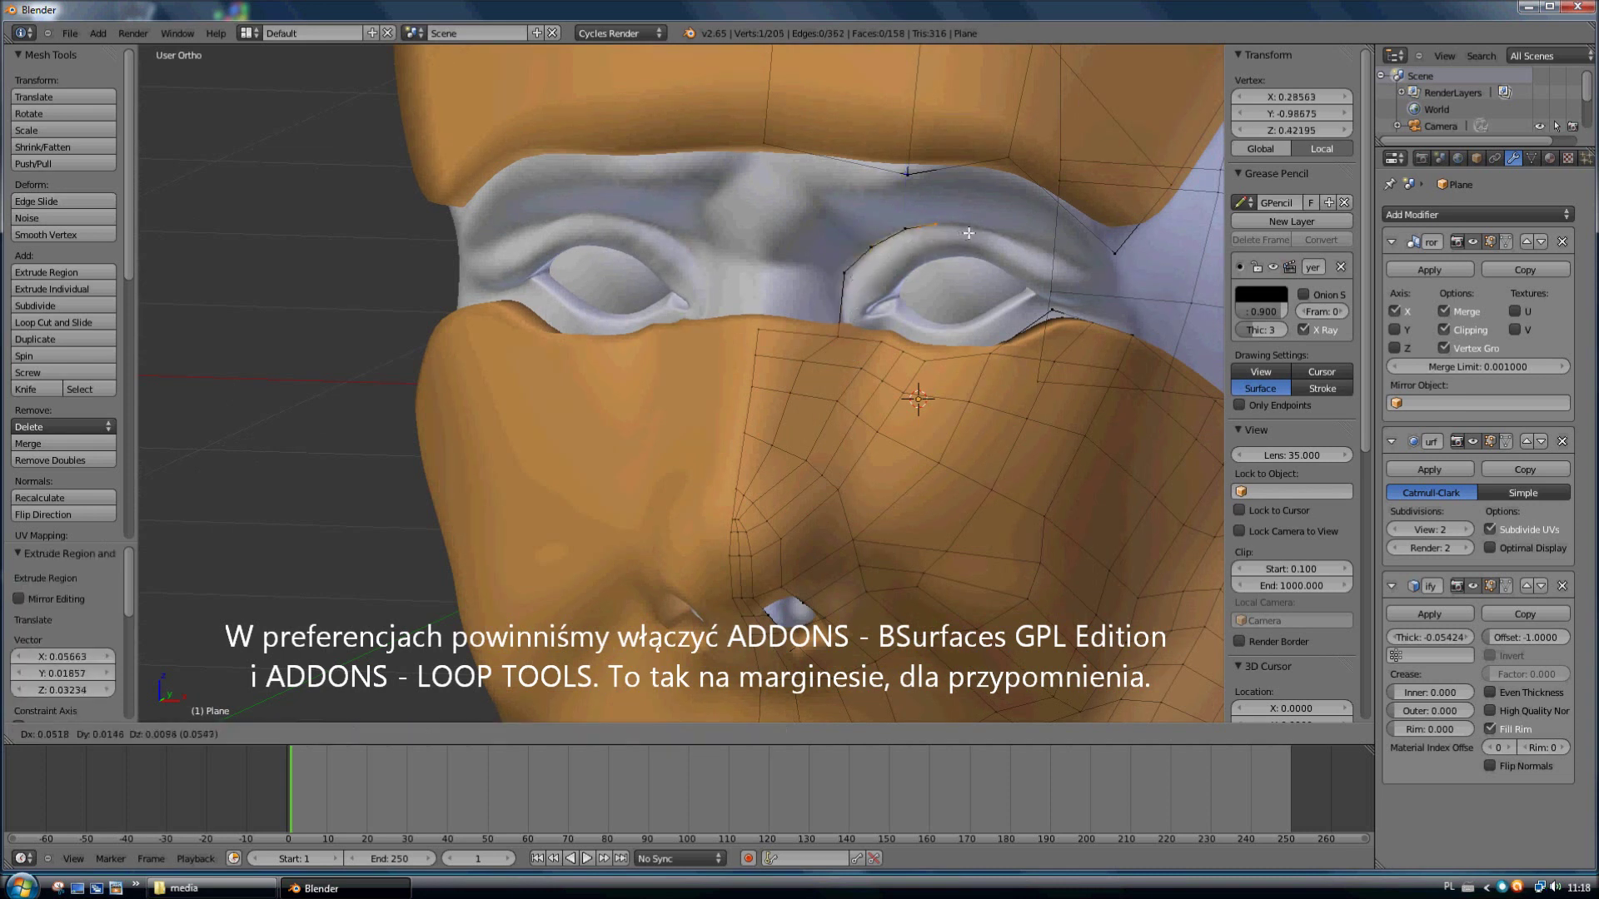
left_click(1060, 272)
key("e")
middle_click_drag(1066, 283, 1091, 329)
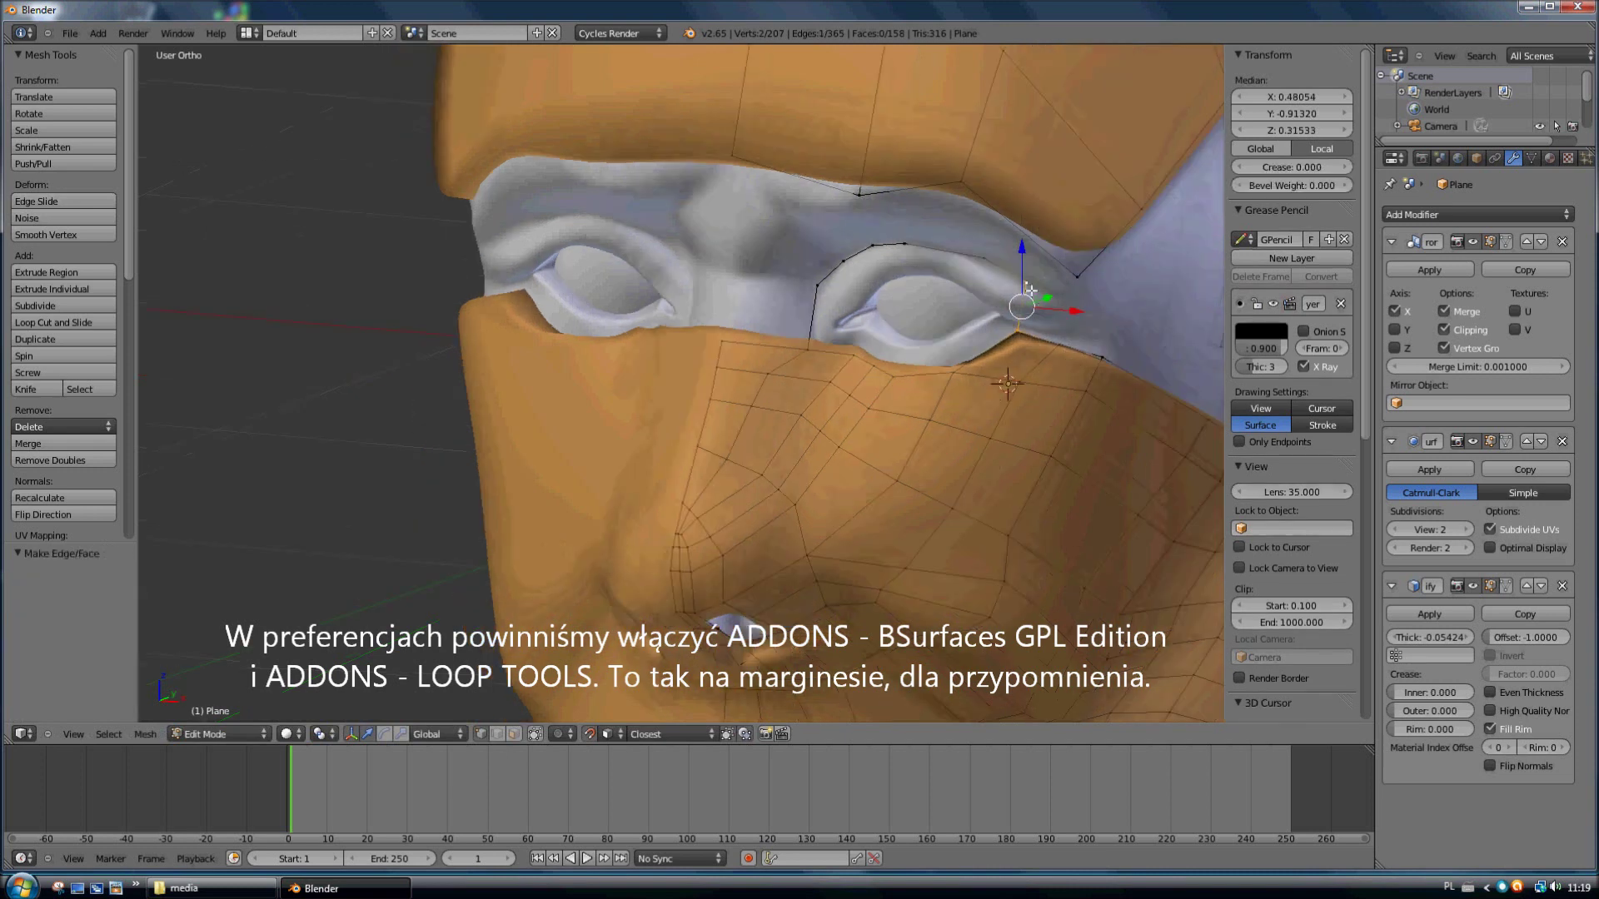
left_click(1092, 329)
left_click(975, 187)
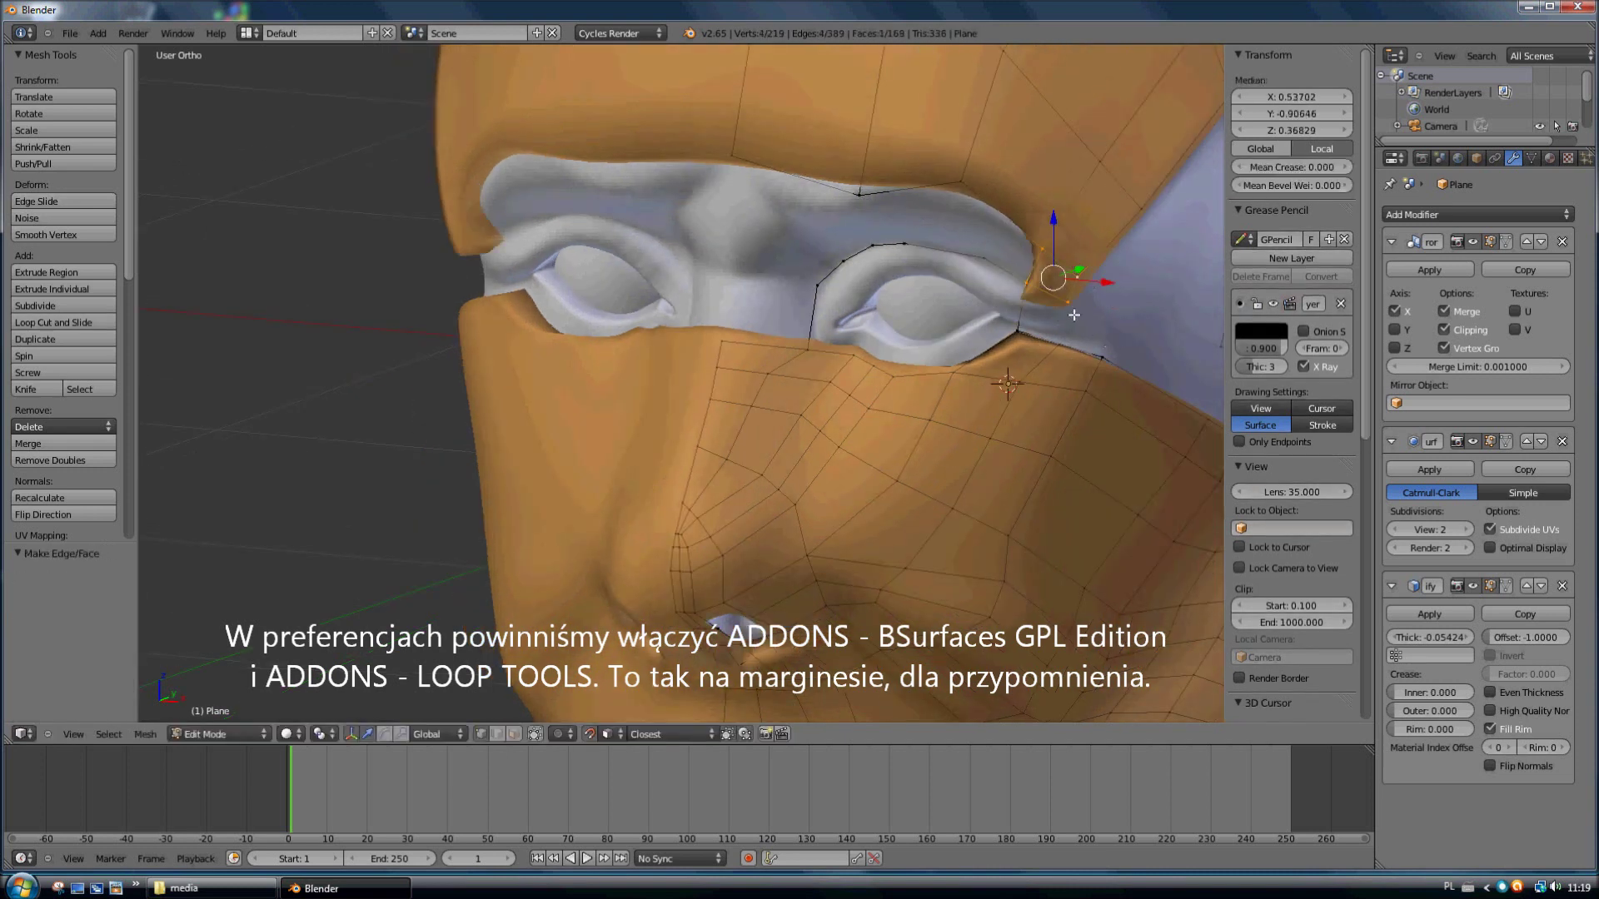
key("f")
right_click_drag(1022, 341, 1024, 336)
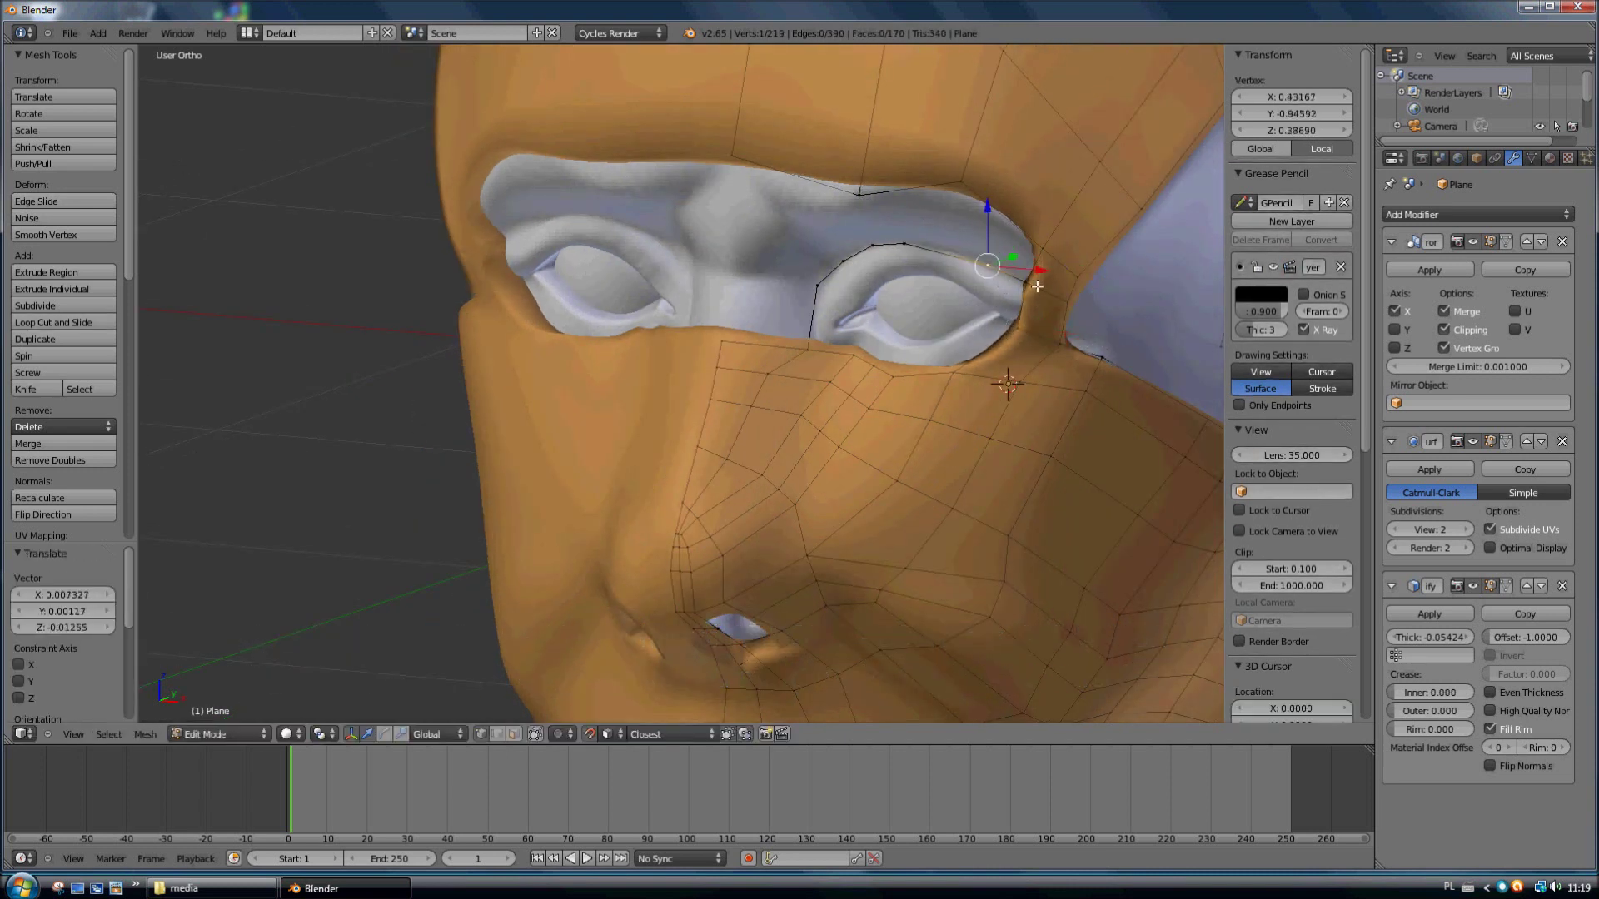
Step: Extrude the upper-eyelid edges upward, enlarge them, and fill a face near the brow
middle_click_drag(1037, 286, 850, 275)
right_click(849, 275)
key("e")
left_click(846, 346)
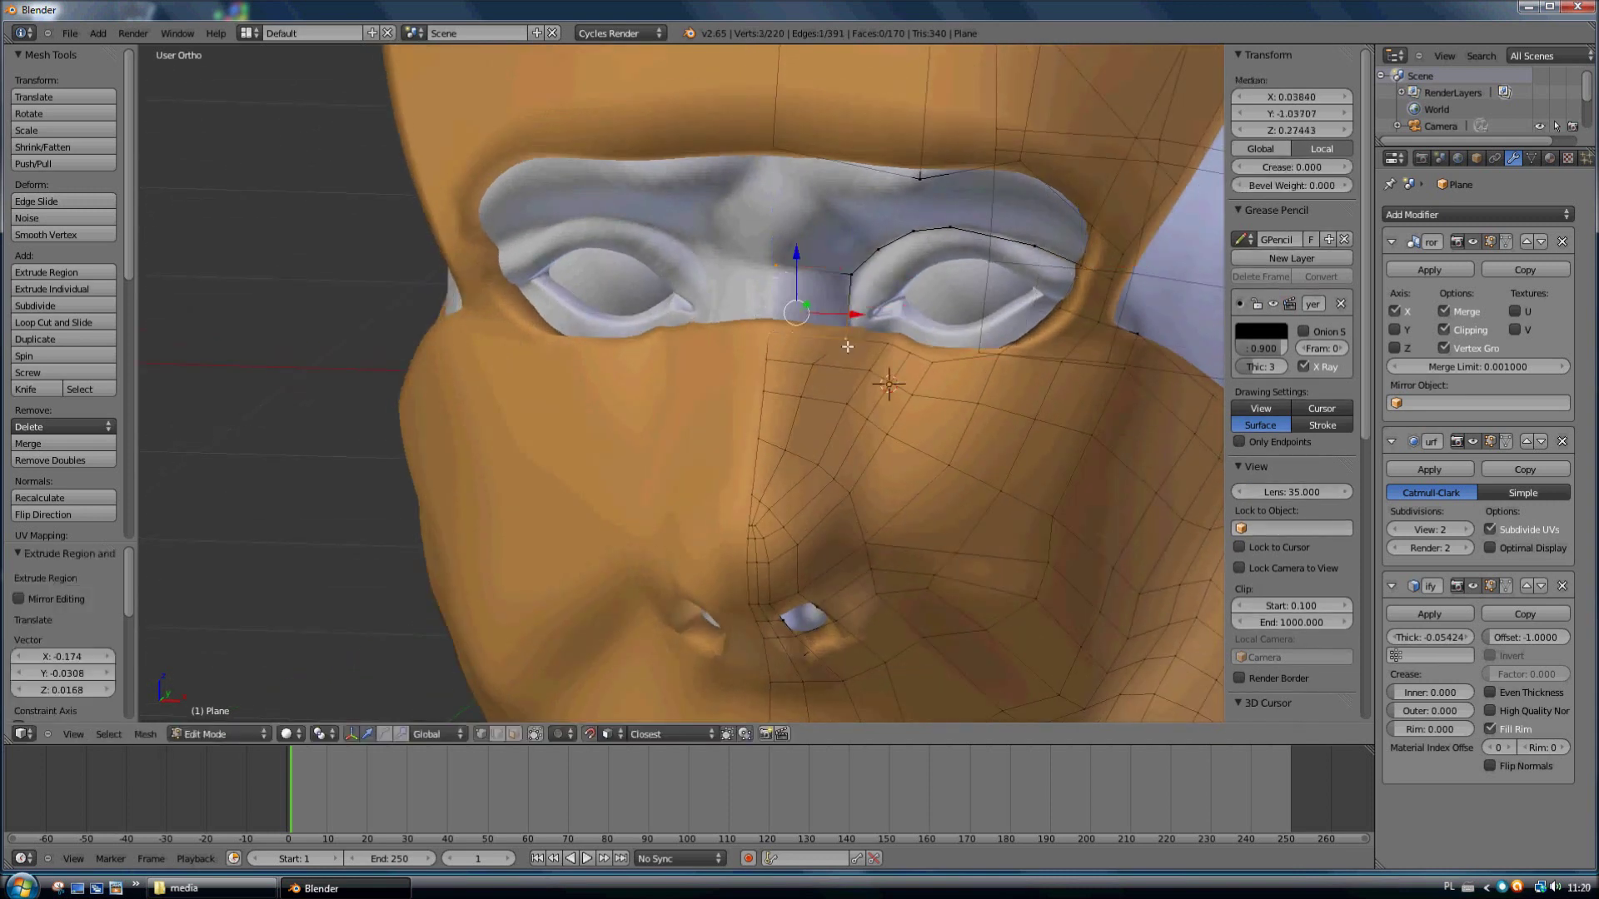
right_click(991, 236, "alt")
key("e")
key("s")
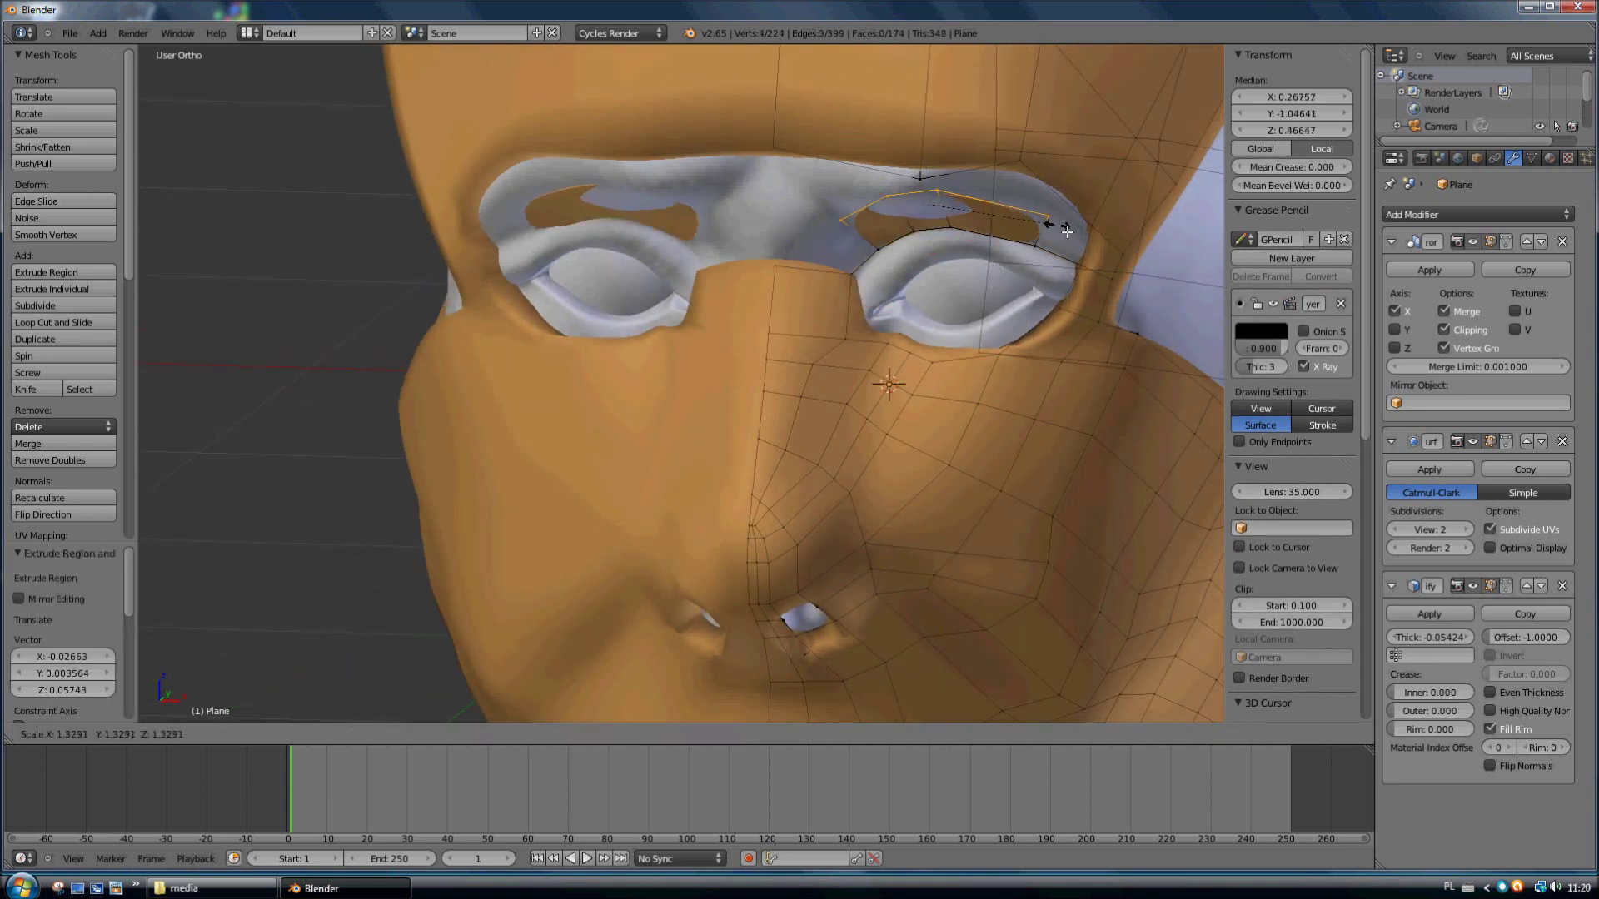
left_click(1059, 231)
right_click(855, 226)
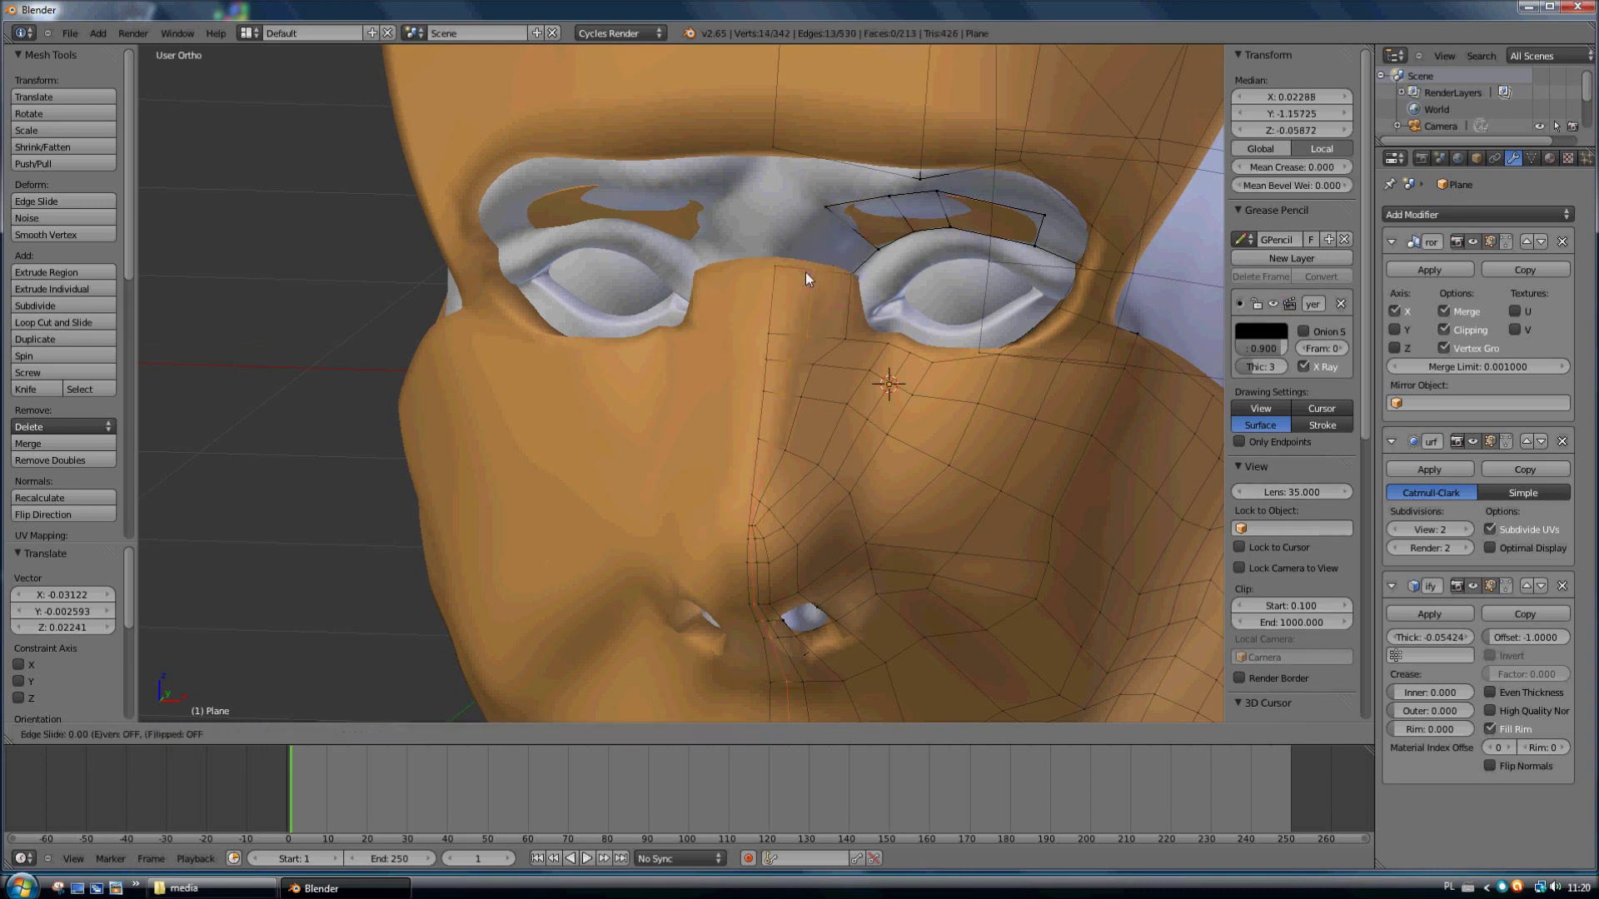
key("f")
Step: Move two brow vertices into position along the brow line
right_click(829, 213)
key("g")
left_click(744, 215)
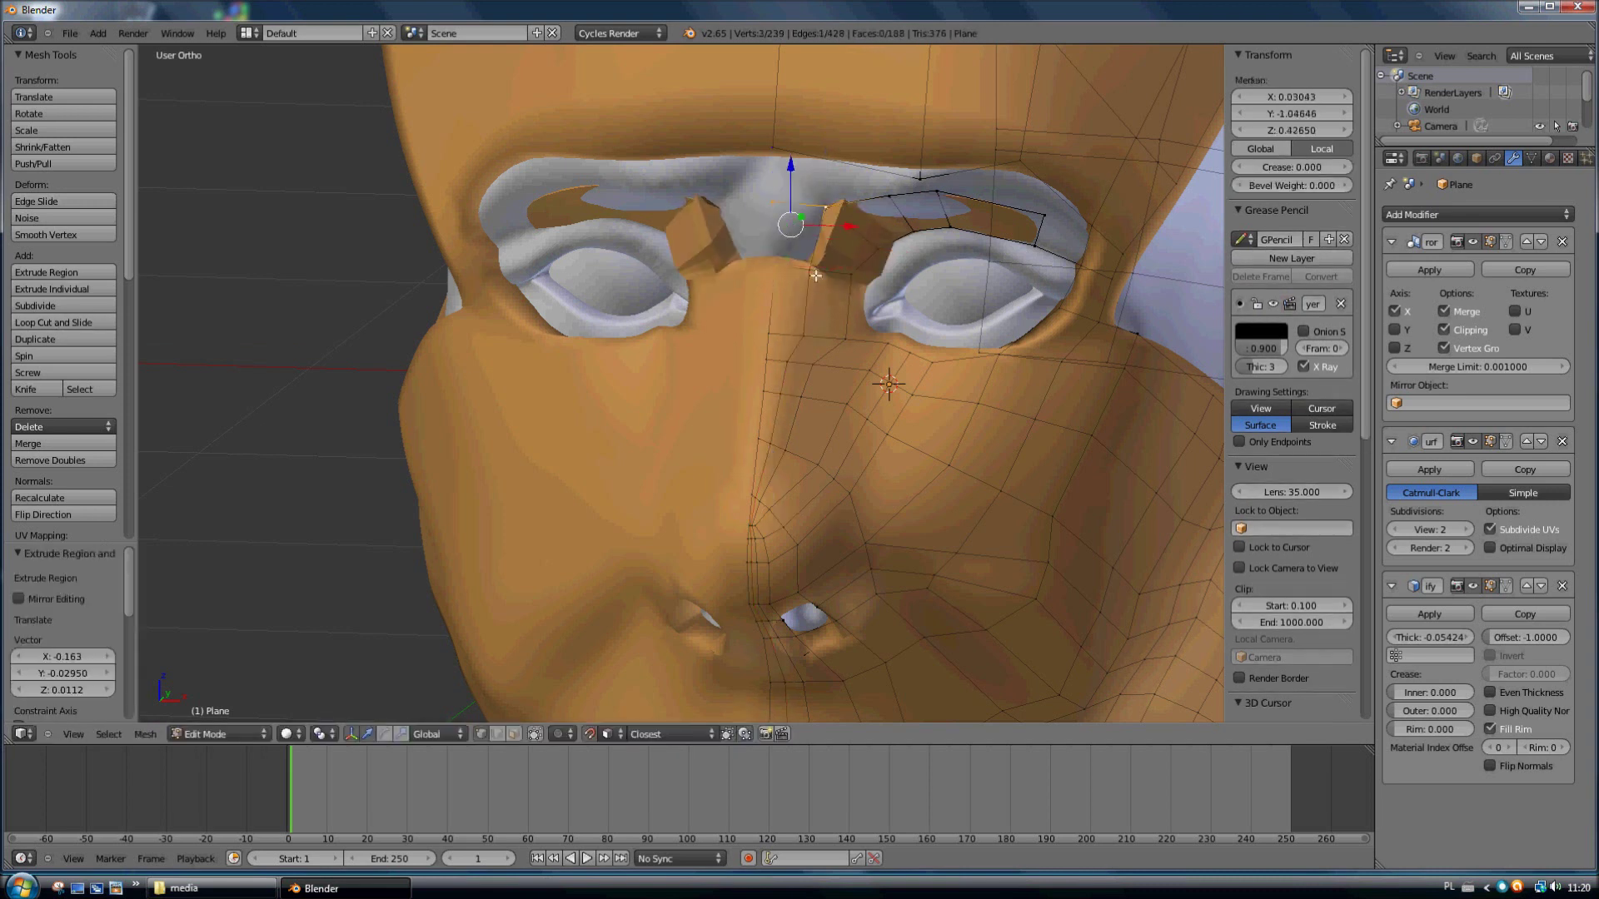
middle_click_drag(785, 250, 963, 428)
right_click(867, 280)
key("g")
left_click(869, 283)
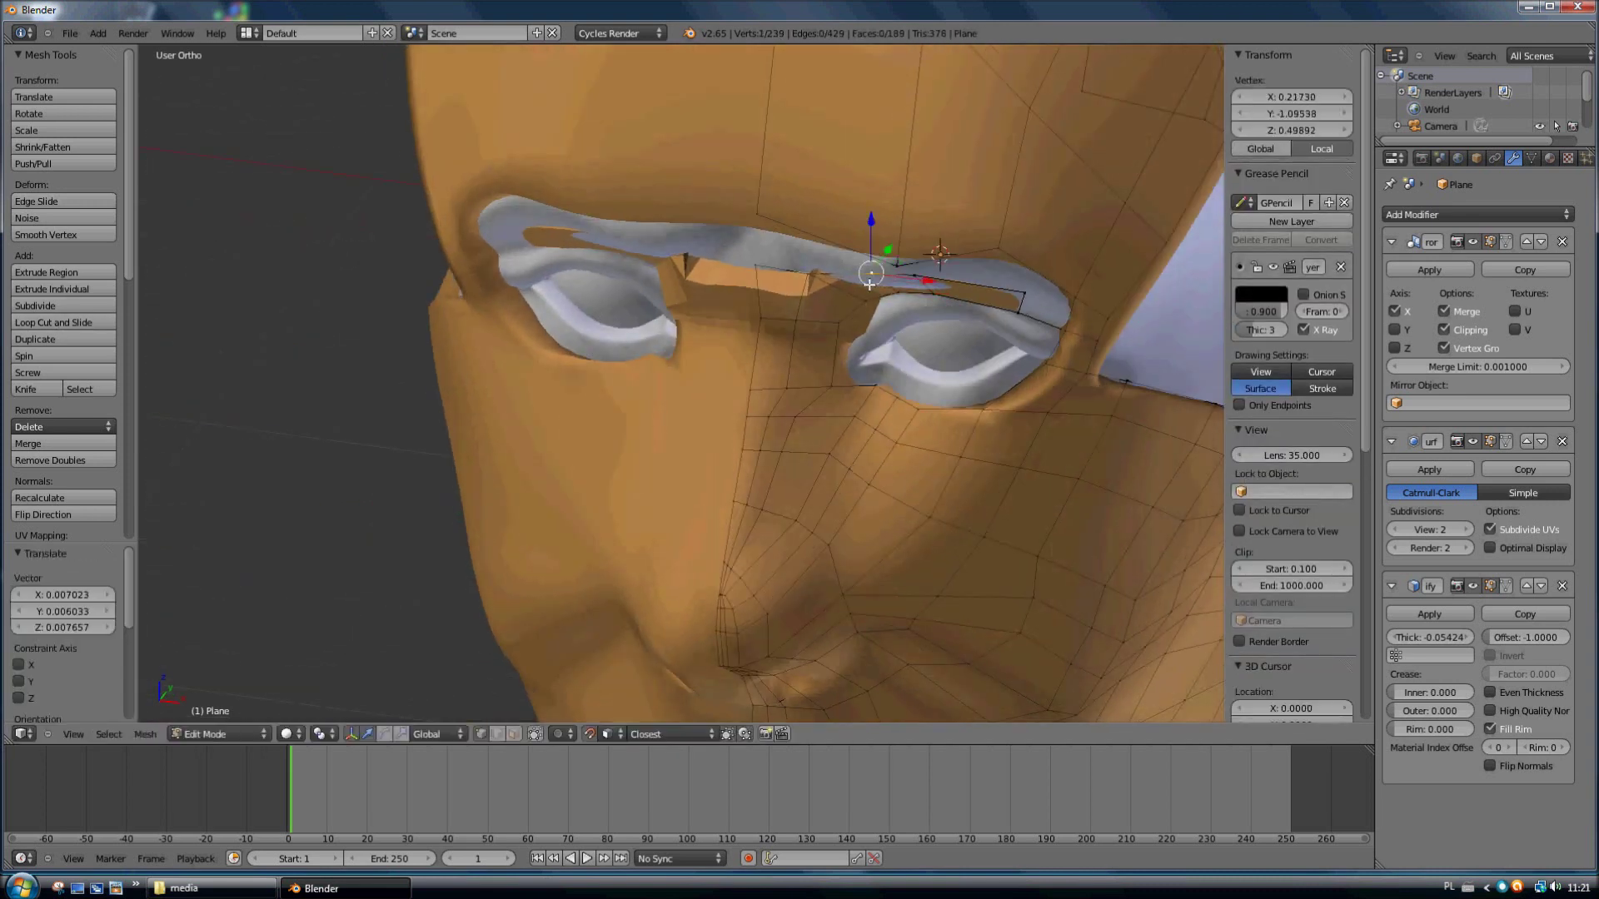
mouse_move(868, 283)
middle_mouse_down()
mouse_move(631, 269)
mouse_move(833, 360)
middle_mouse_up()
scroll(631, 268, "up", 3)
Step: Loop-cut across the brow and fill faces over the upper eye socket
key("ctrl+r")
left_click(631, 268)
key("f")
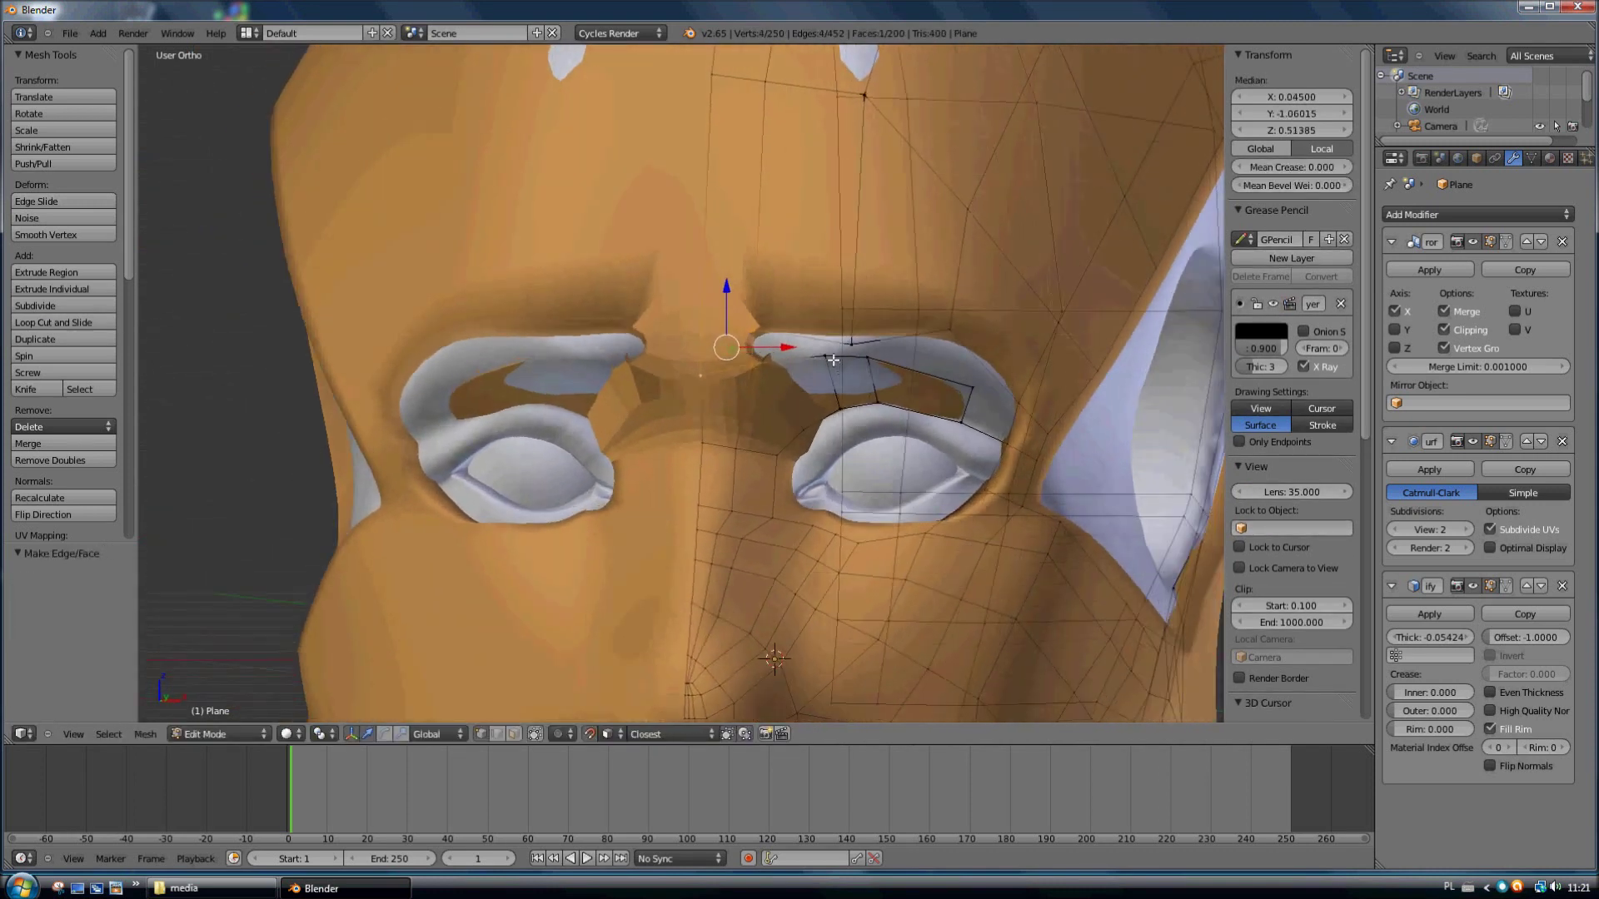
right_click_drag(869, 370, 843, 370)
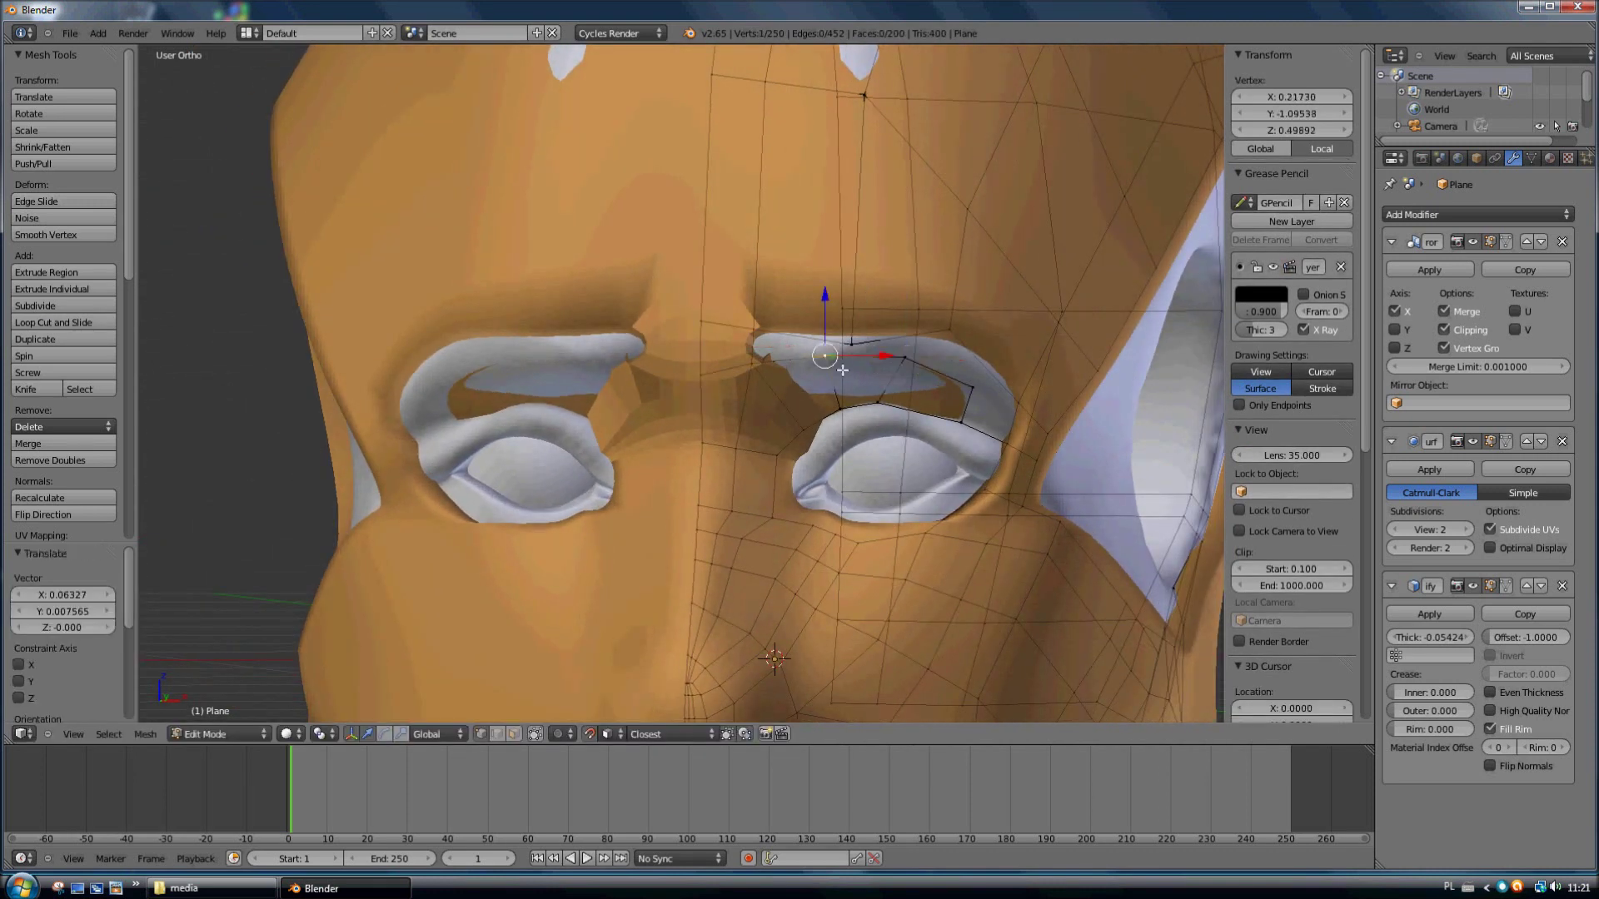
left_click(945, 378)
key("f")
mouse_move(933, 376)
middle_mouse_down()
mouse_move(914, 371)
mouse_move(986, 445)
middle_mouse_up()
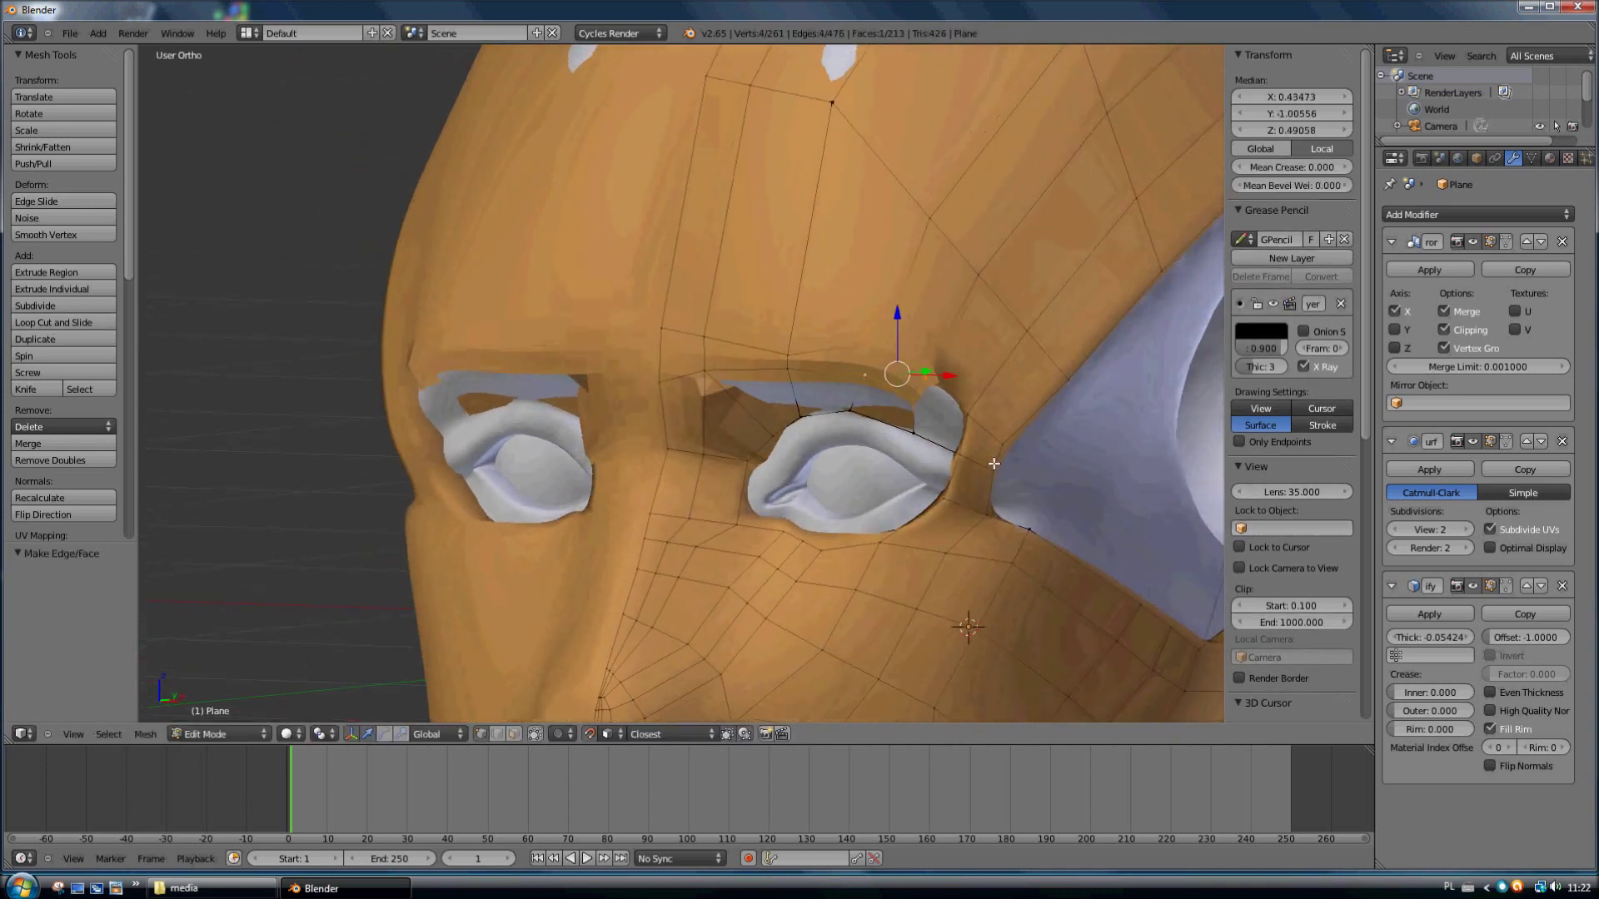
key("f")
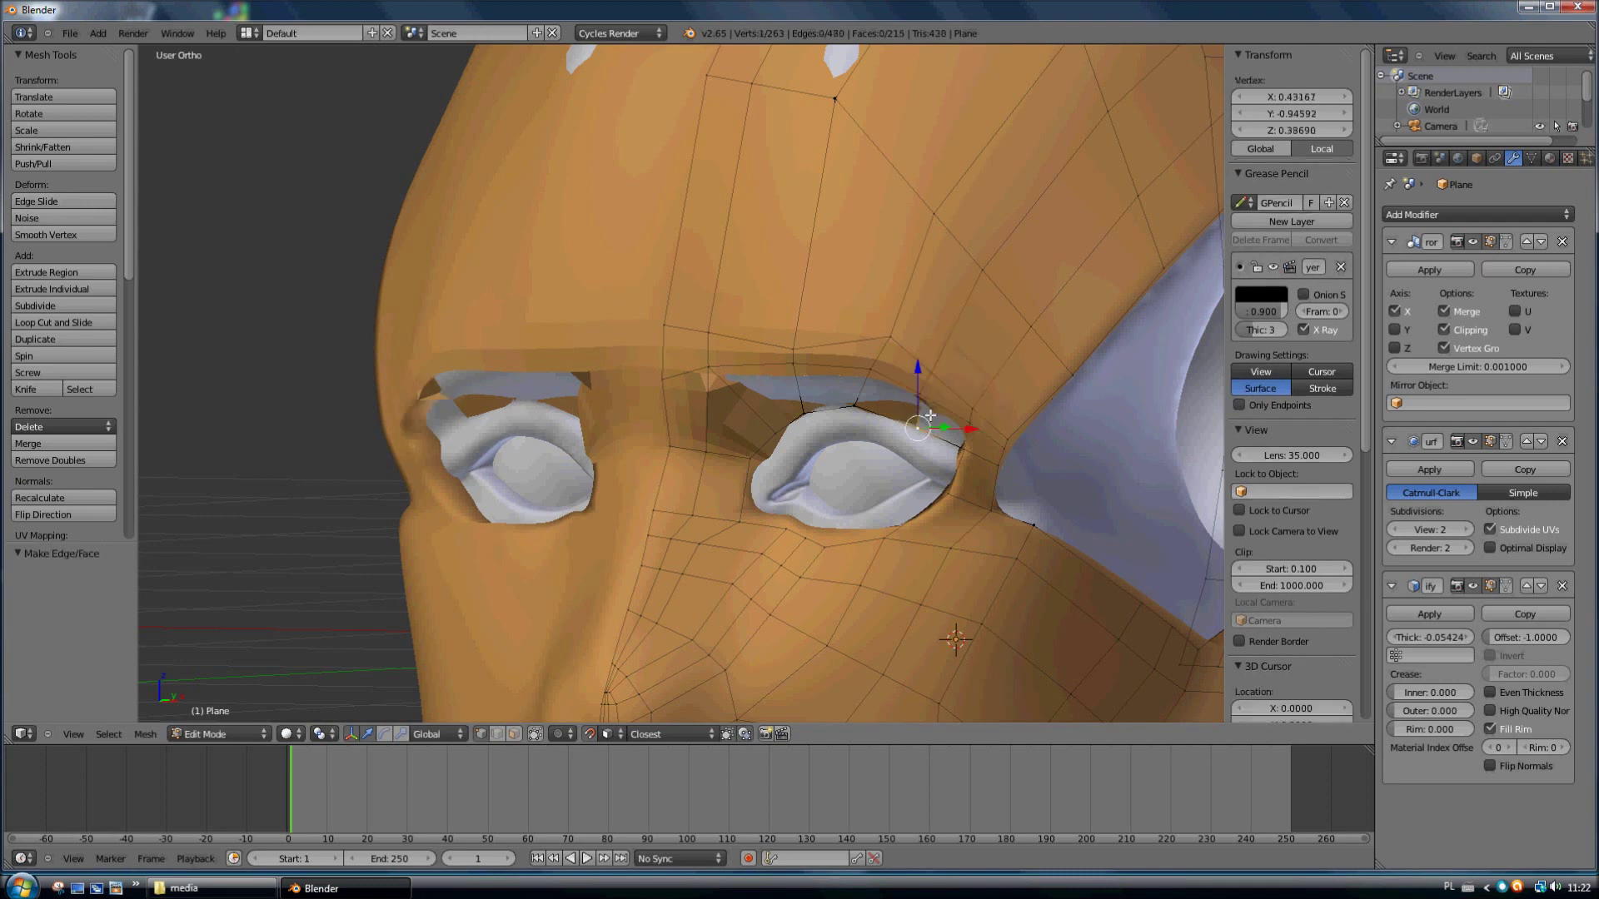
Step: Deselect all and reposition a forehead vertex
key("a")
middle_click_drag(938, 377, 833, 358)
right_click(812, 352)
key("g")
left_click(829, 350)
Step: Preview the smoothed mask from the side, then return to Edit Mode
key("Tab")
key("Tab")
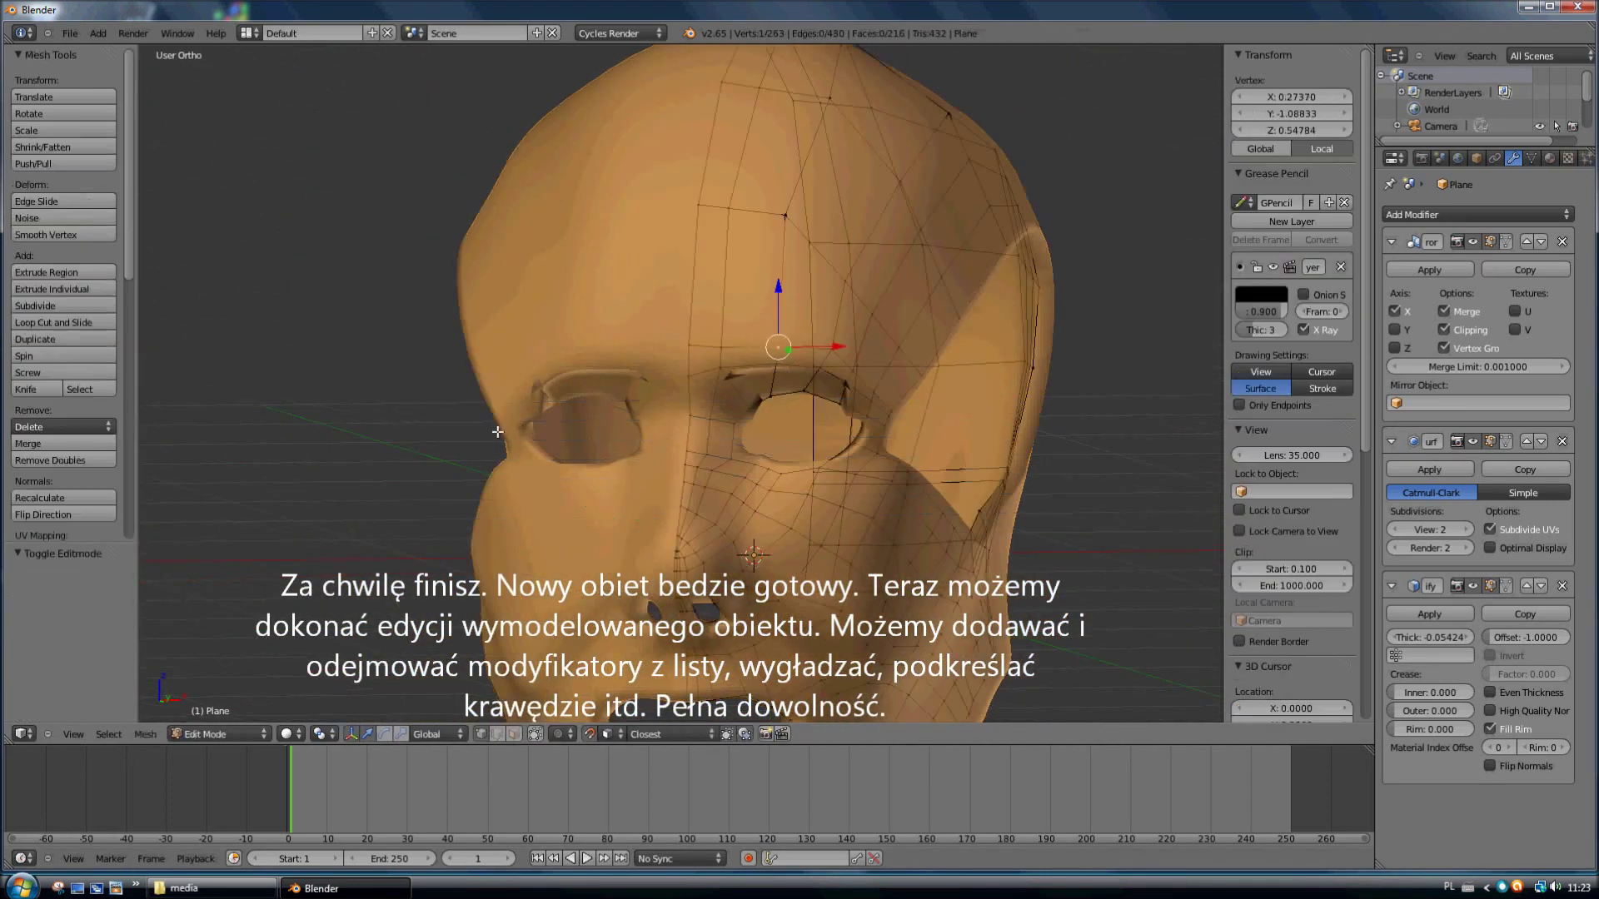
mouse_move(333, 416)
middle_mouse_down()
mouse_move(346, 441)
mouse_move(402, 462)
mouse_move(261, 405)
middle_mouse_up()
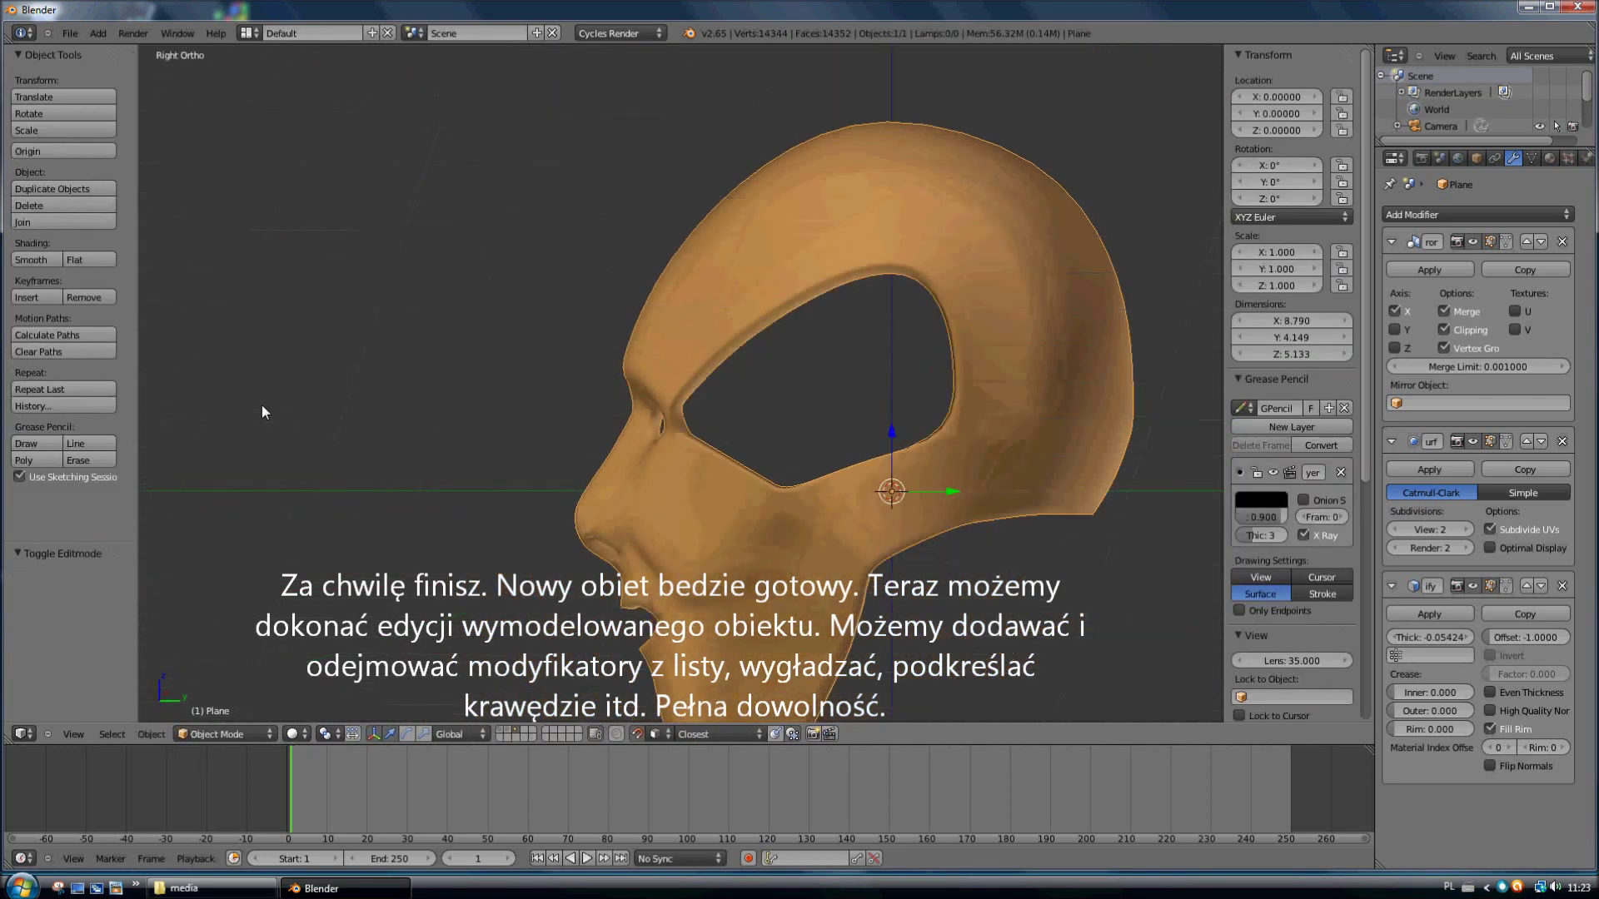
key("Tab")
mouse_move(742, 503)
middle_mouse_down()
mouse_move(546, 583)
mouse_move(750, 416)
mouse_move(833, 433)
middle_mouse_up()
key("Tab")
scroll(749, 417, "up", 3)
Step: Add a loop cut near the eye and extrude faces along the socket's upper edge
right_click_drag(976, 471, 982, 474)
key("ctrl+r")
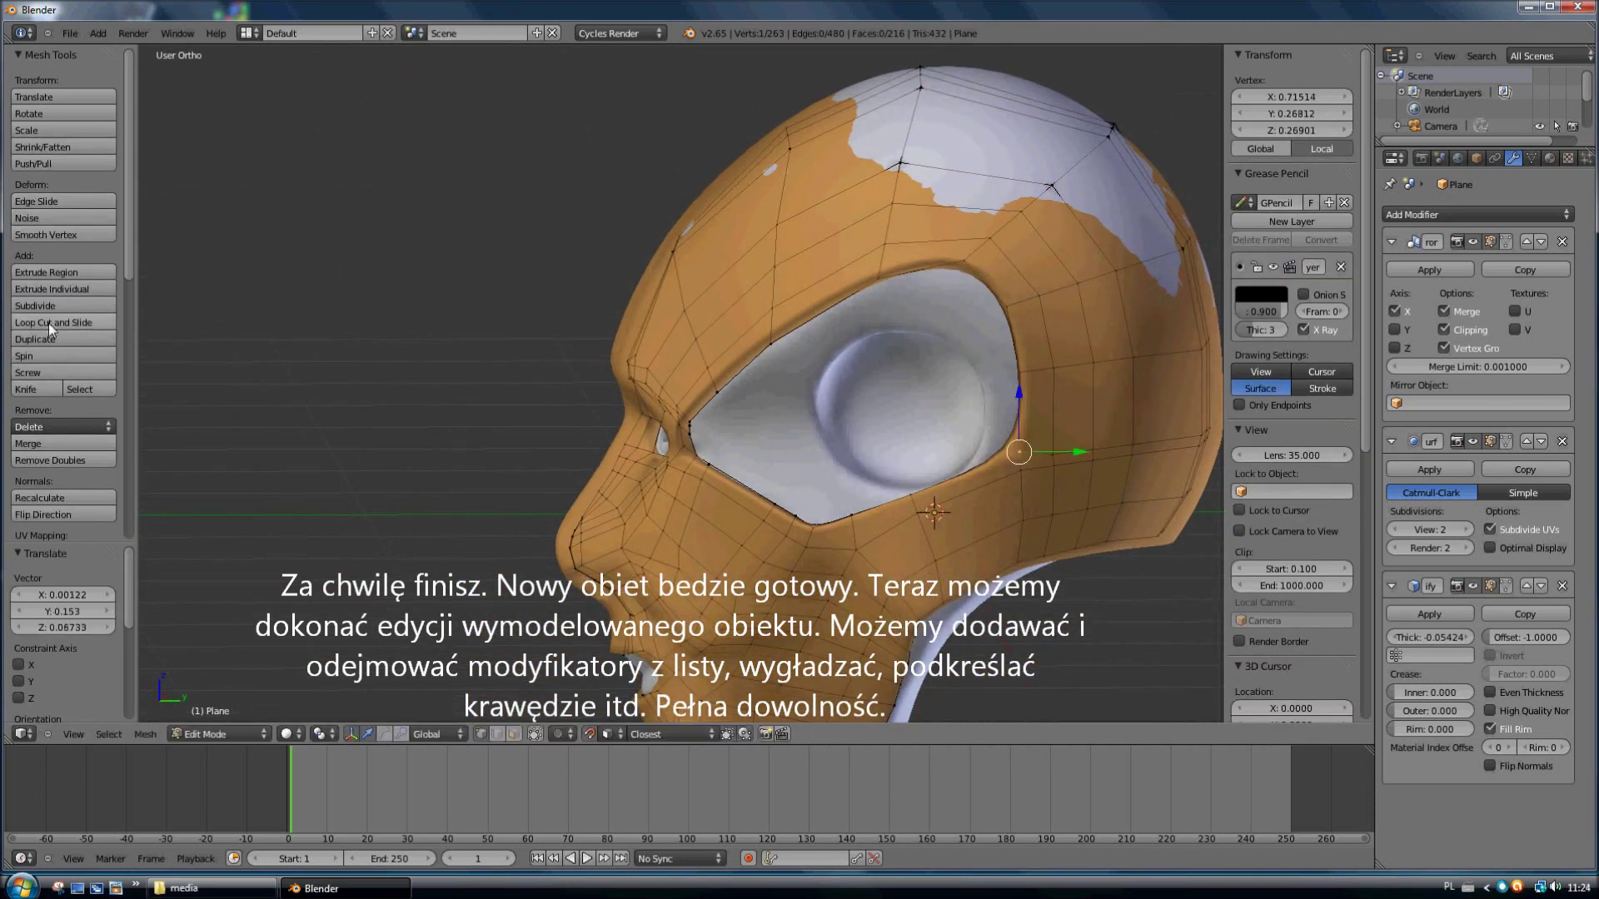
left_click(1030, 467)
key("e")
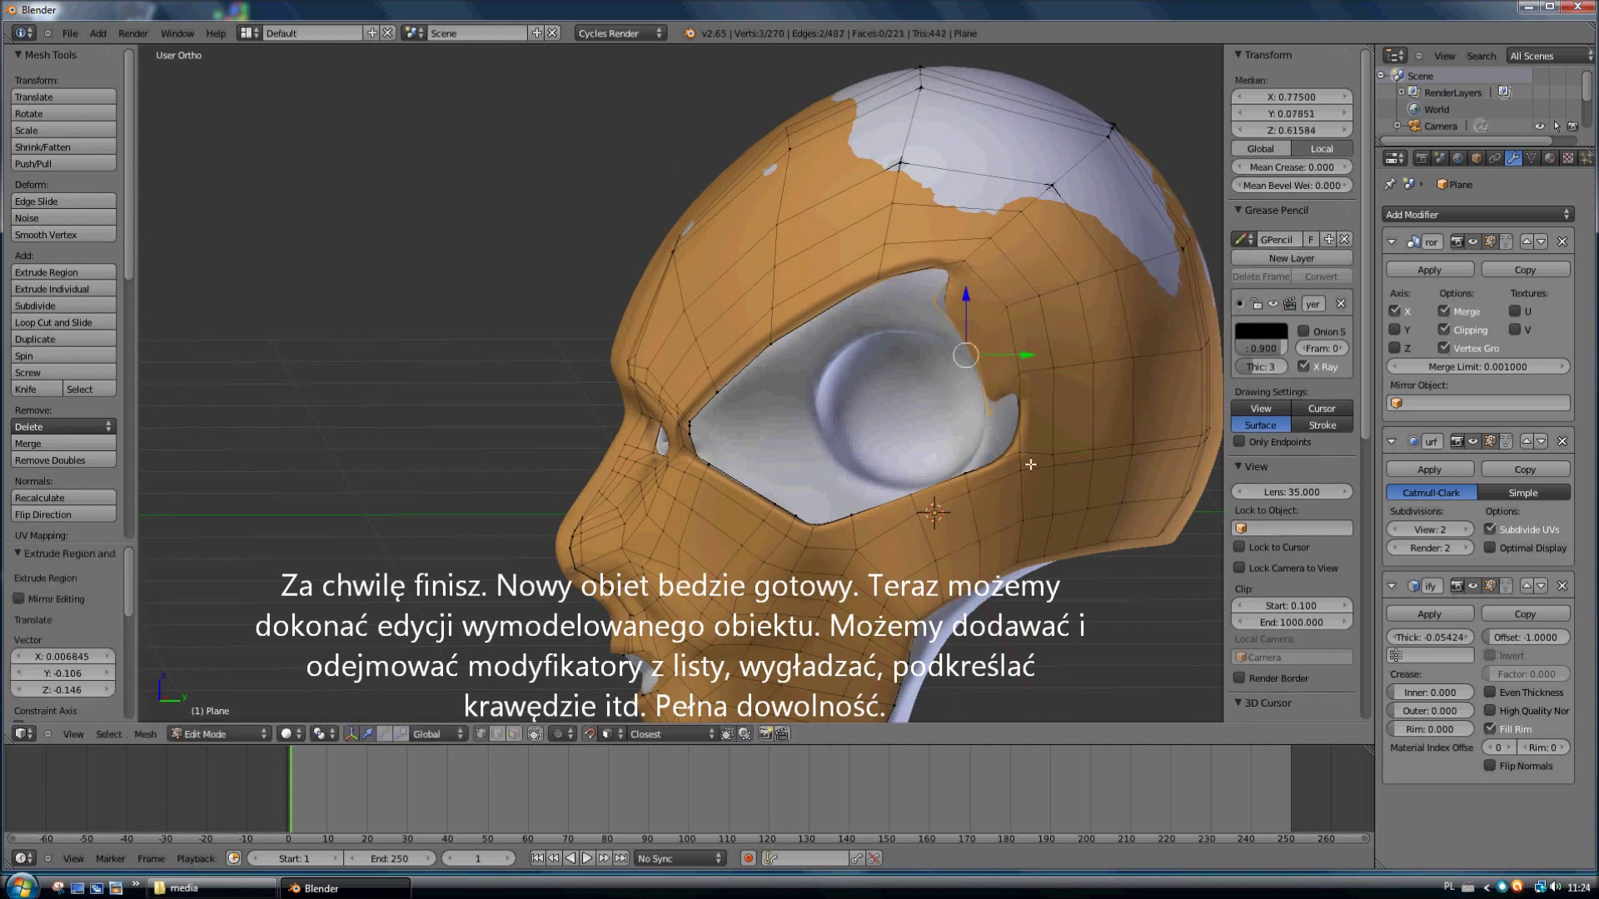
left_click(1021, 482)
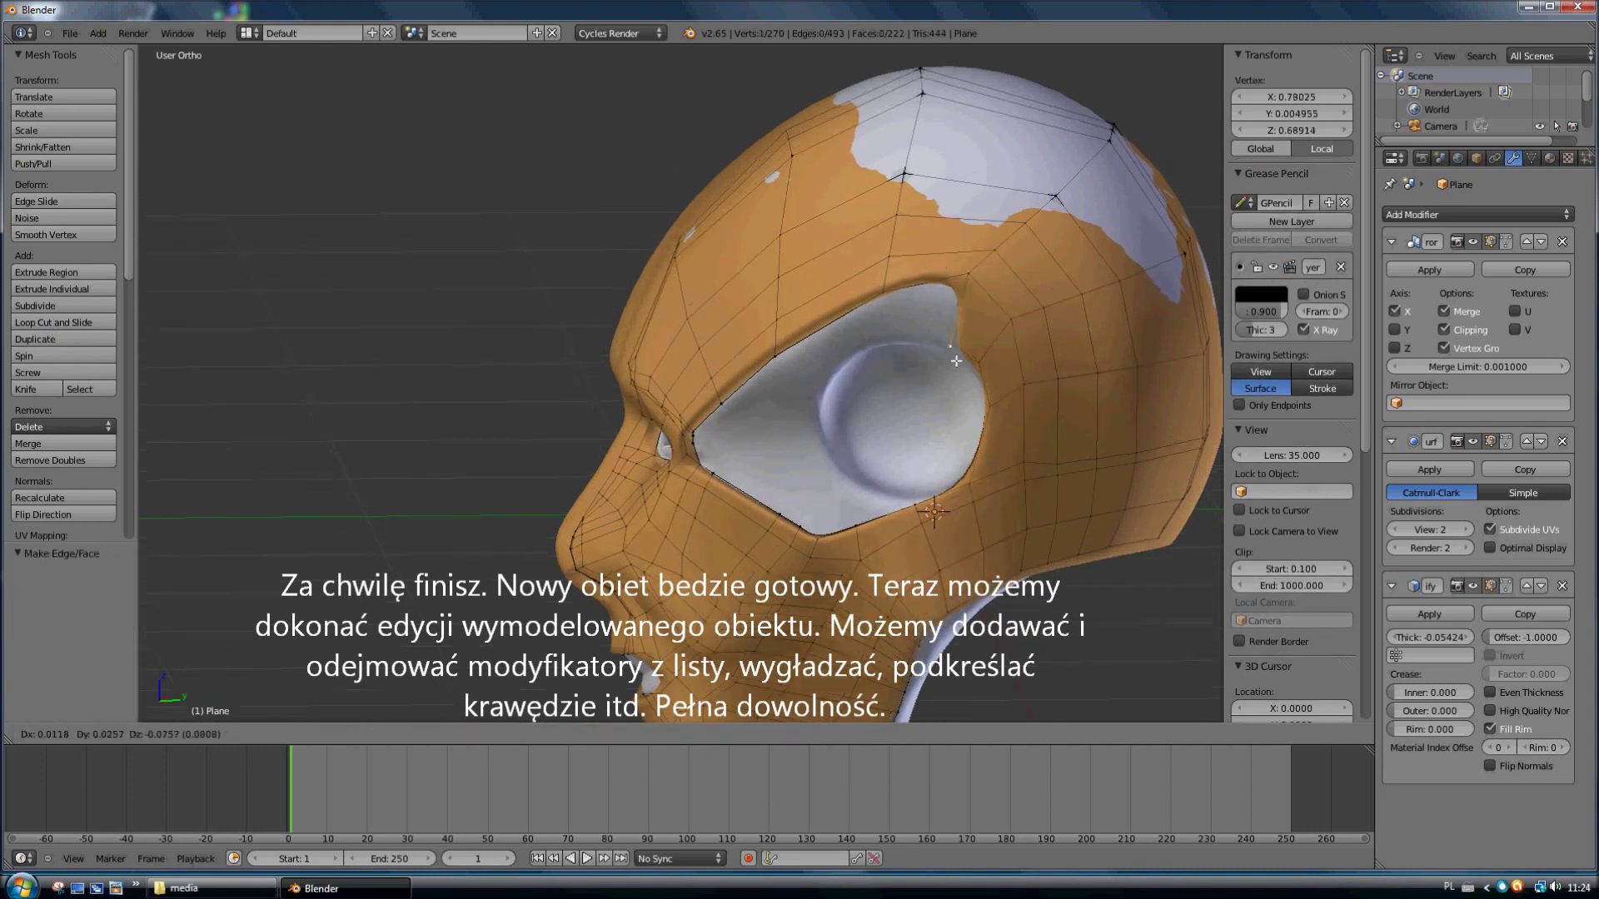
Step: Add another loop cut around the eye and fill a face at the socket corner
key("ctrl+r")
left_click(882, 350)
right_click(911, 330)
key("f")
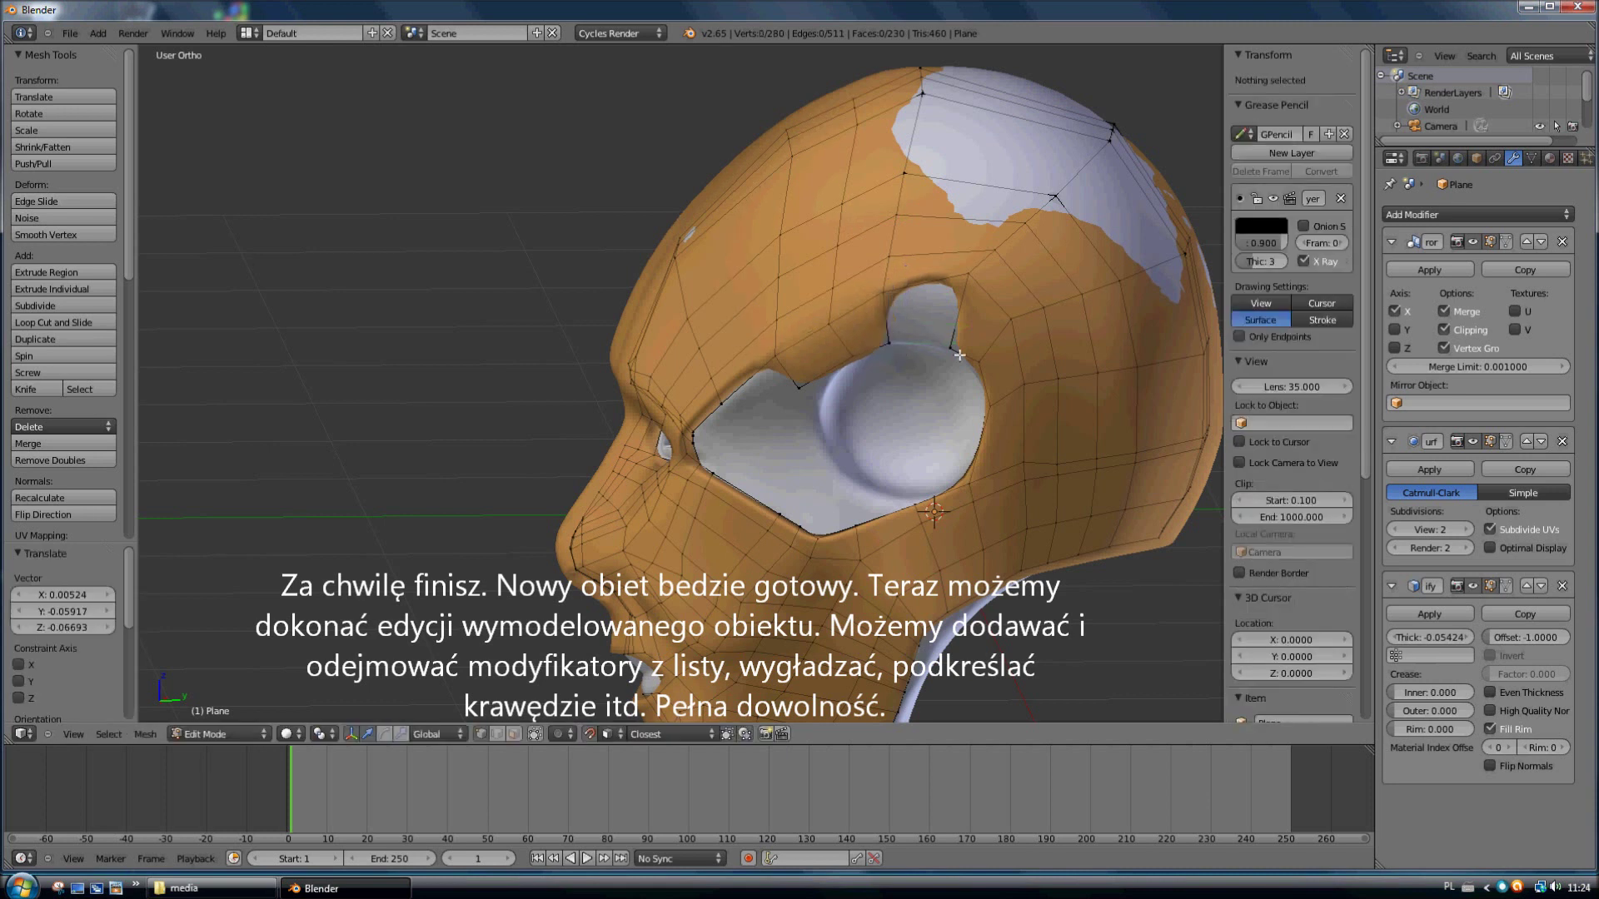
mouse_move(912, 331)
middle_mouse_down()
mouse_move(836, 364)
mouse_move(901, 515)
middle_mouse_up()
left_click(841, 346, "ctrl")
key("a")
Step: Reposition vertices beside the eye socket, pulling one out toward the cheek
scroll(861, 477, "up", 2)
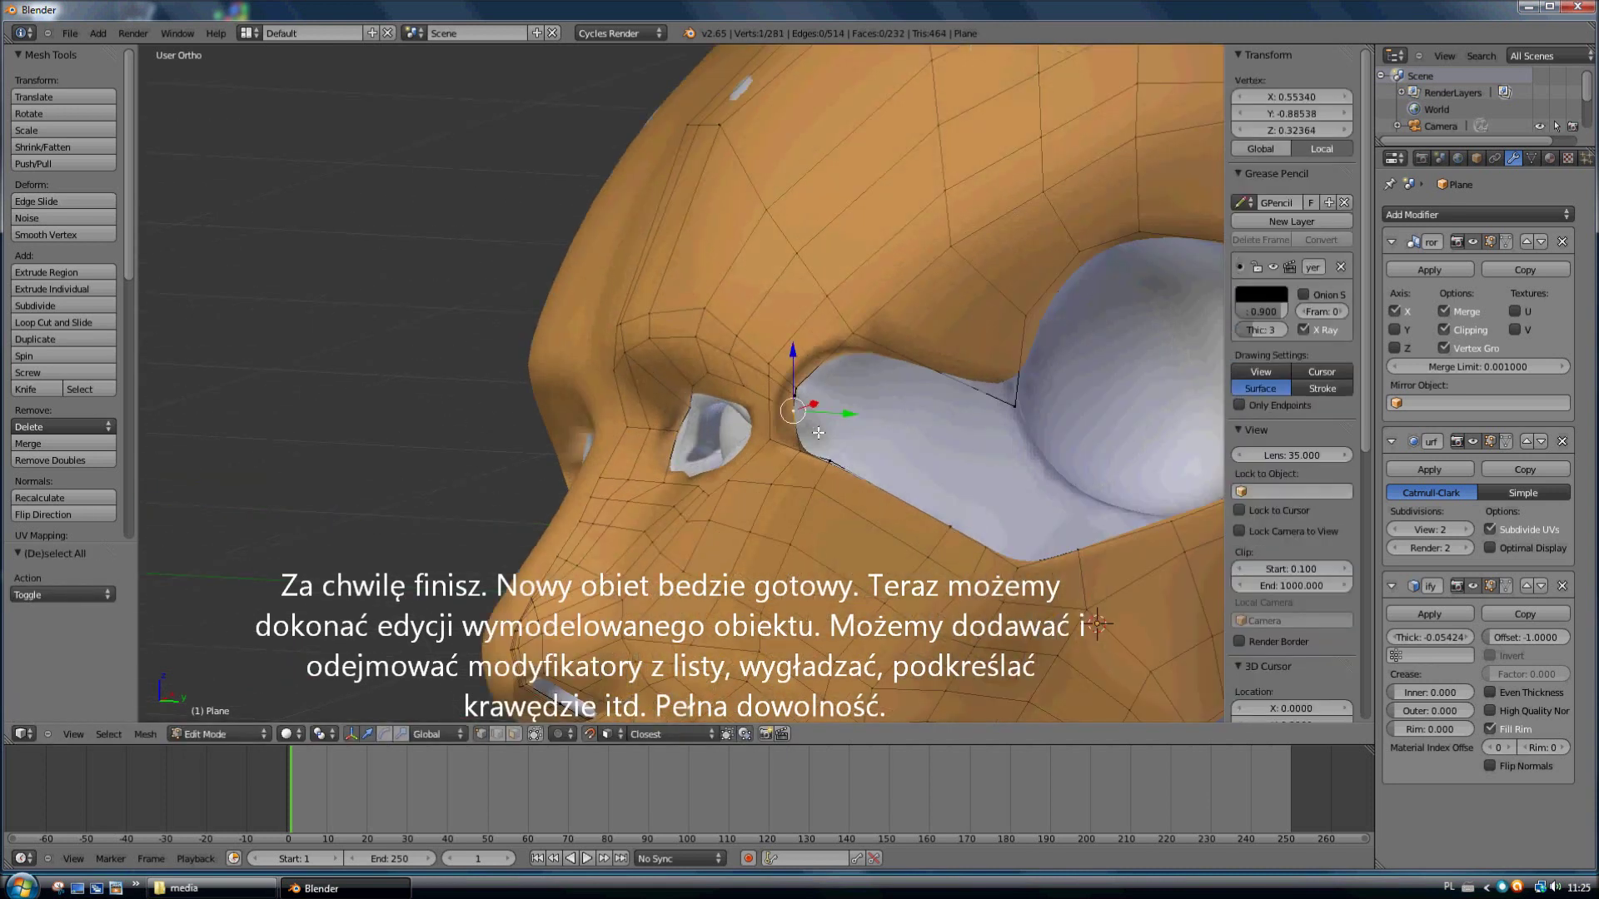
right_click_drag(736, 335, 765, 345)
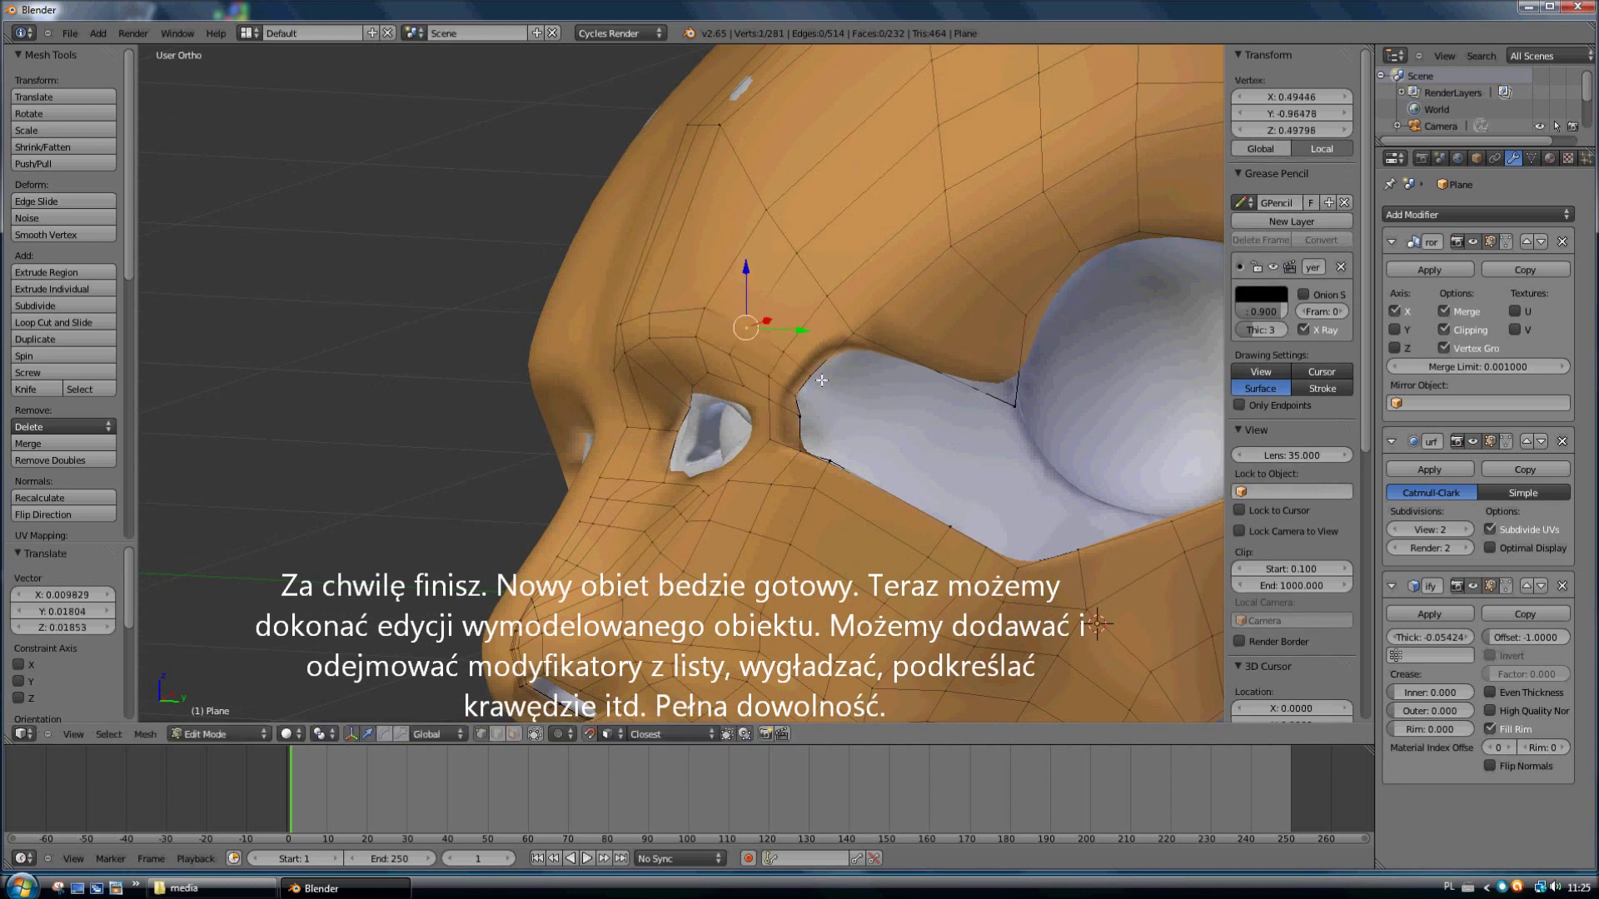
right_click(801, 418)
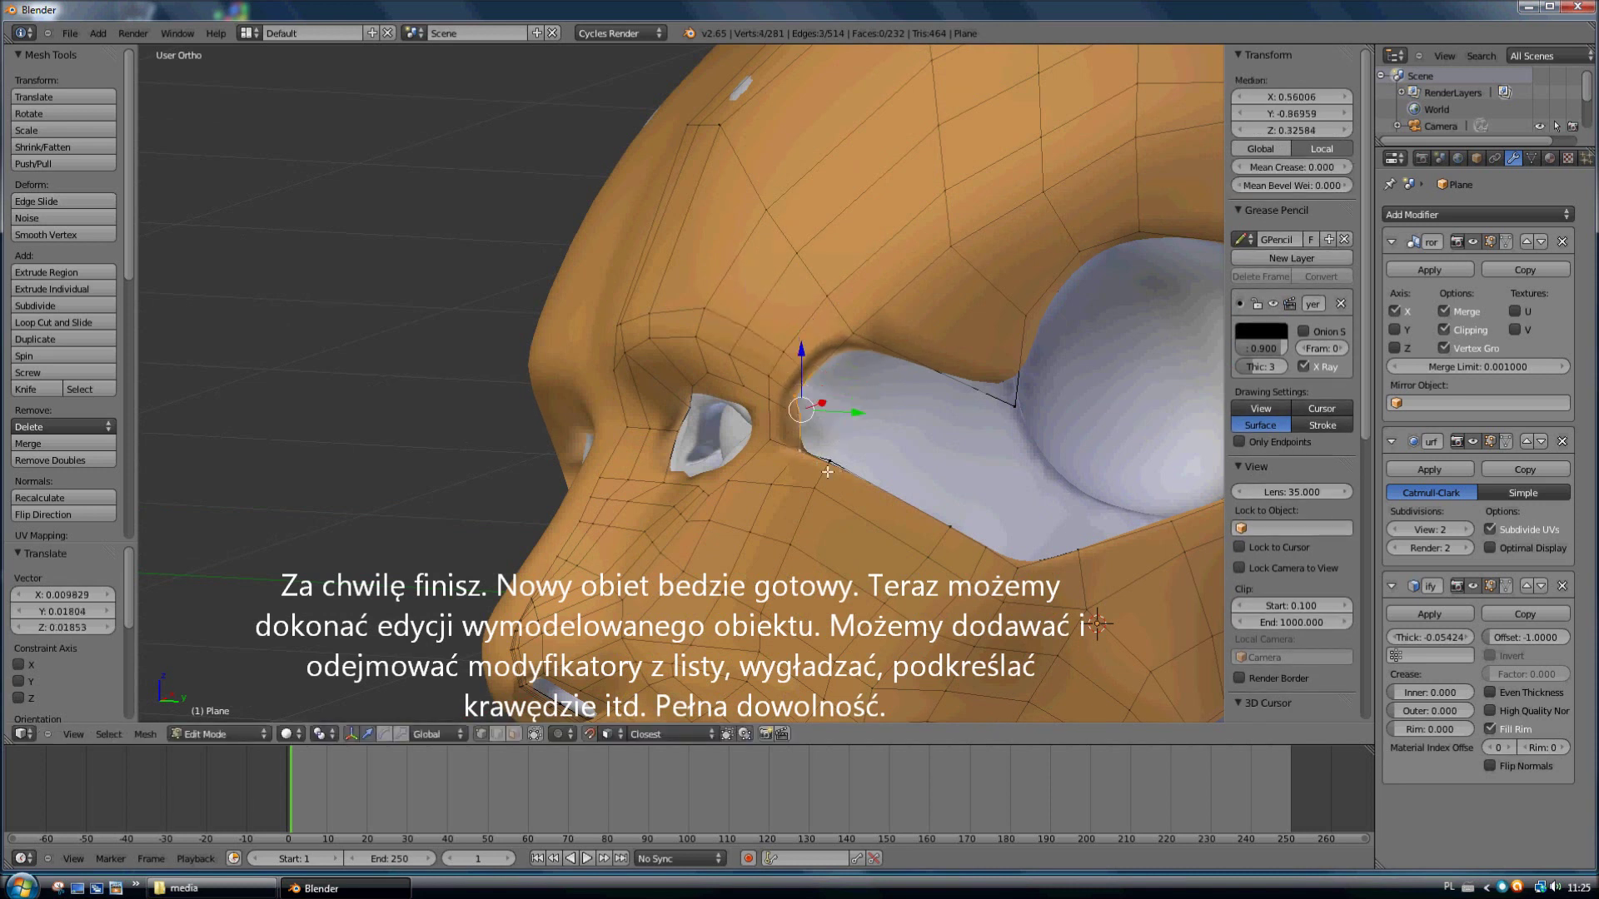
left_click(871, 439)
right_click(873, 444, "shift")
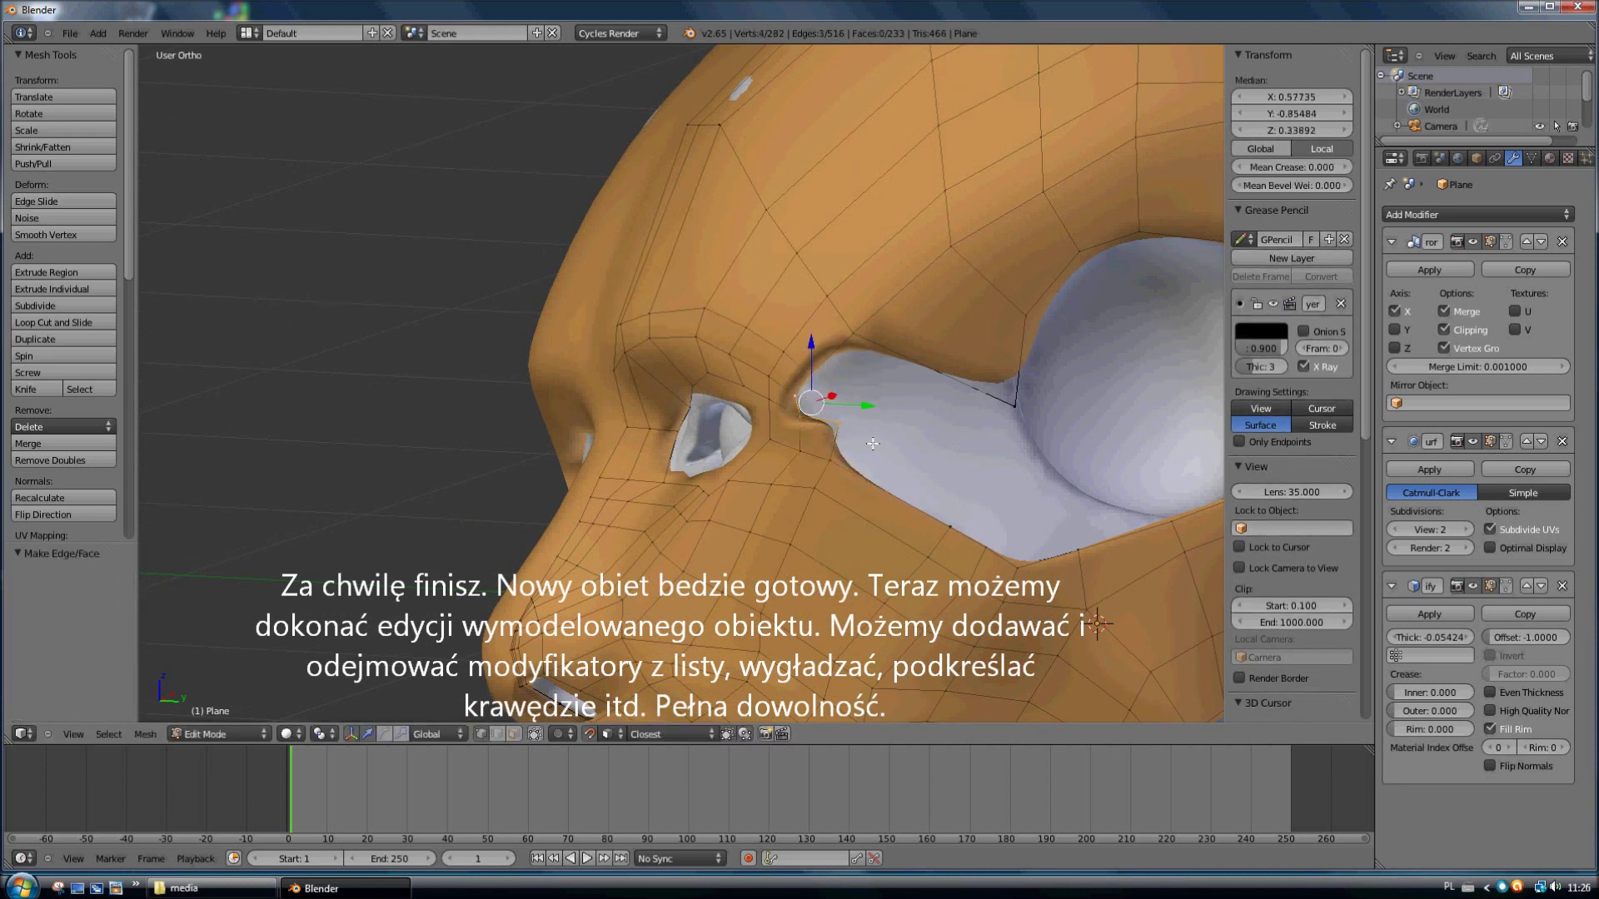
right_click_drag(883, 416, 942, 449)
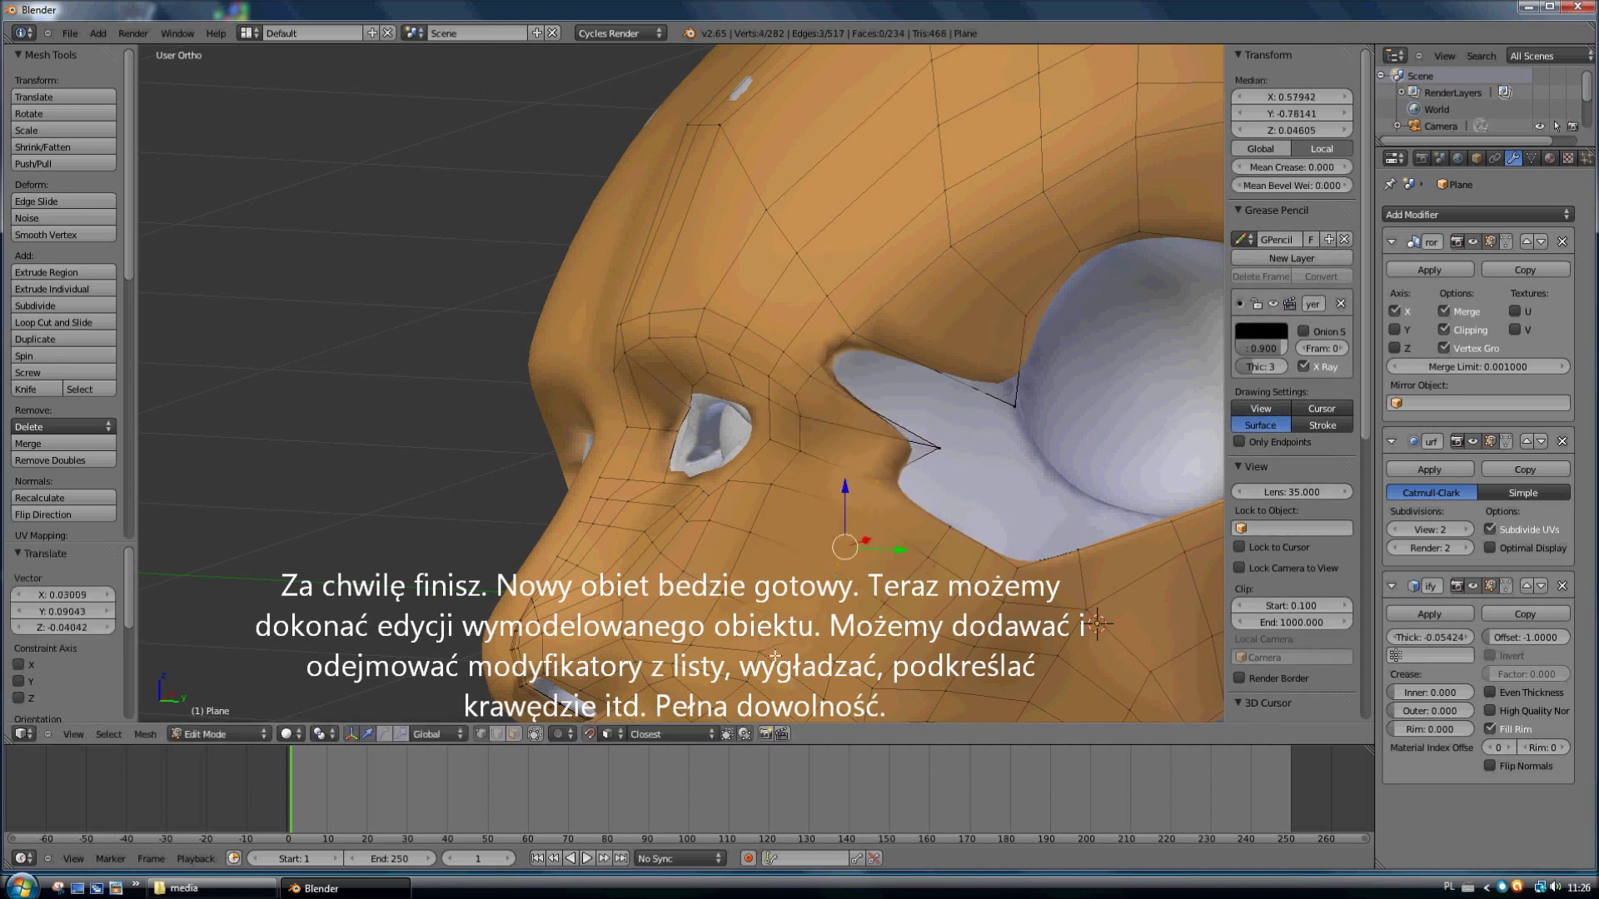
key("g")
Step: Fill the gap at the socket corner and add a loop cut across the cheek
left_click(946, 358)
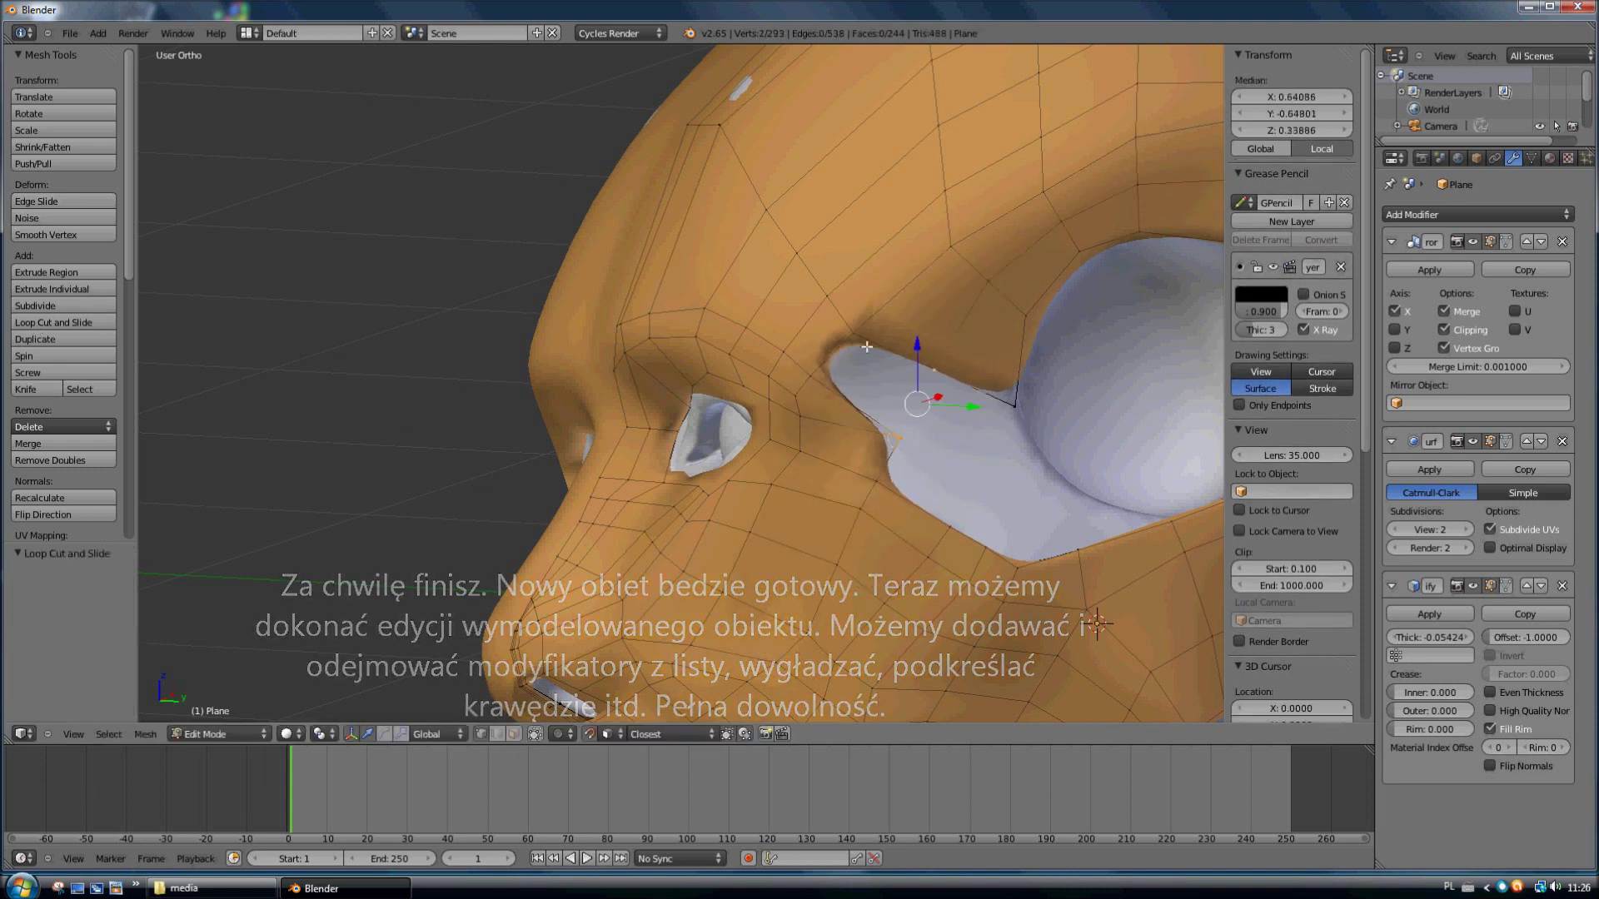
key("a")
right_click(910, 366)
middle_click_drag(957, 416, 977, 459)
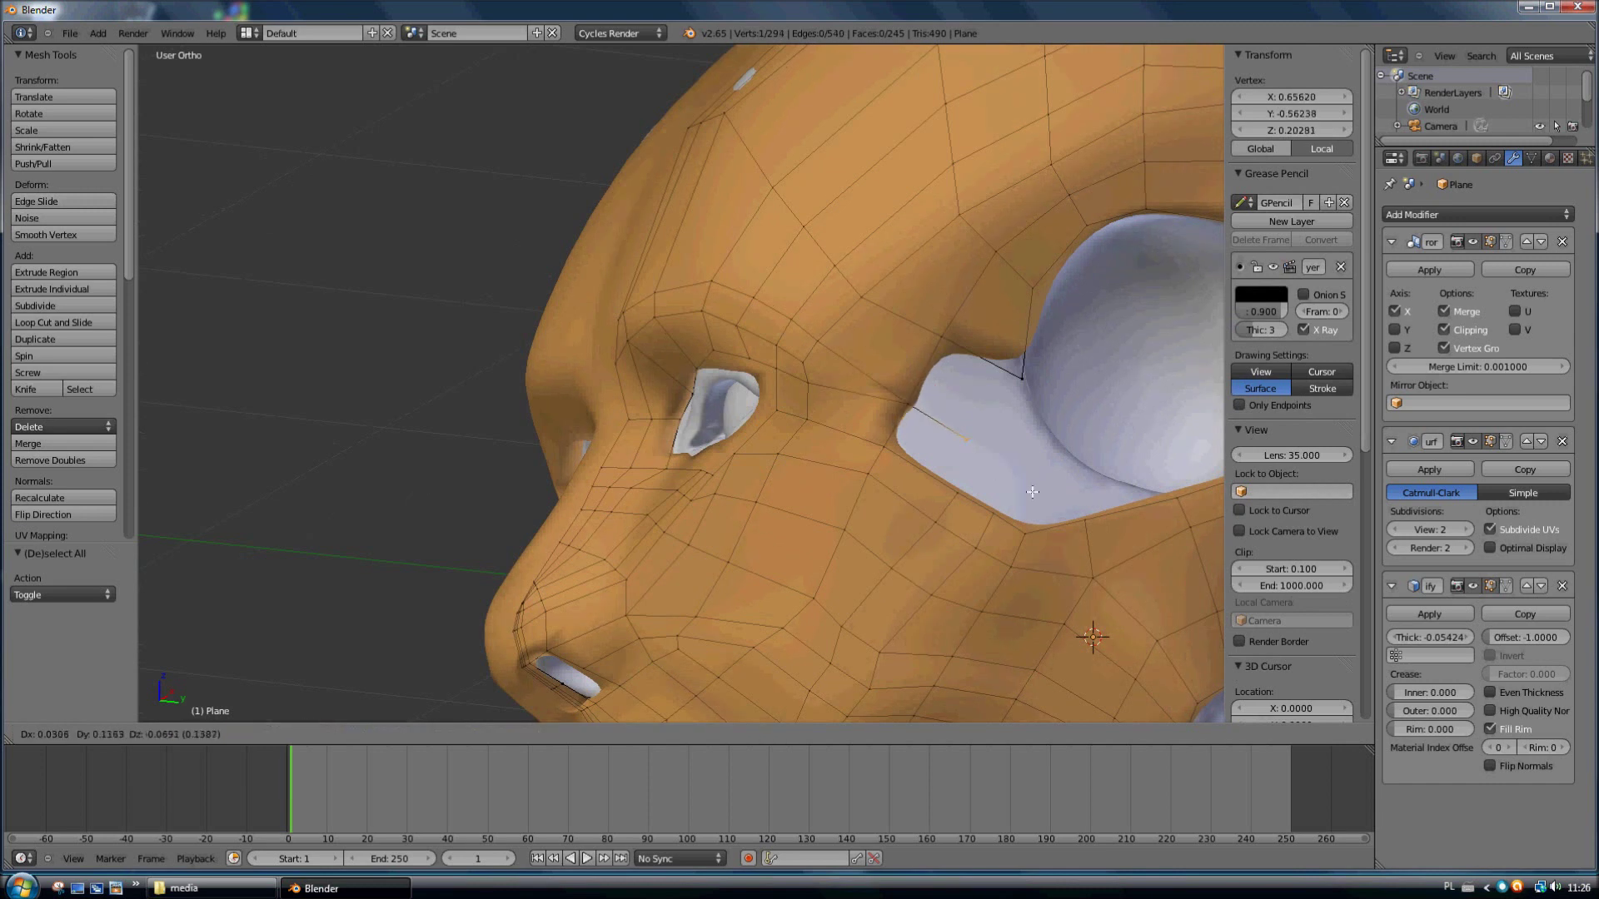
right_click(975, 447, "shift")
key("f")
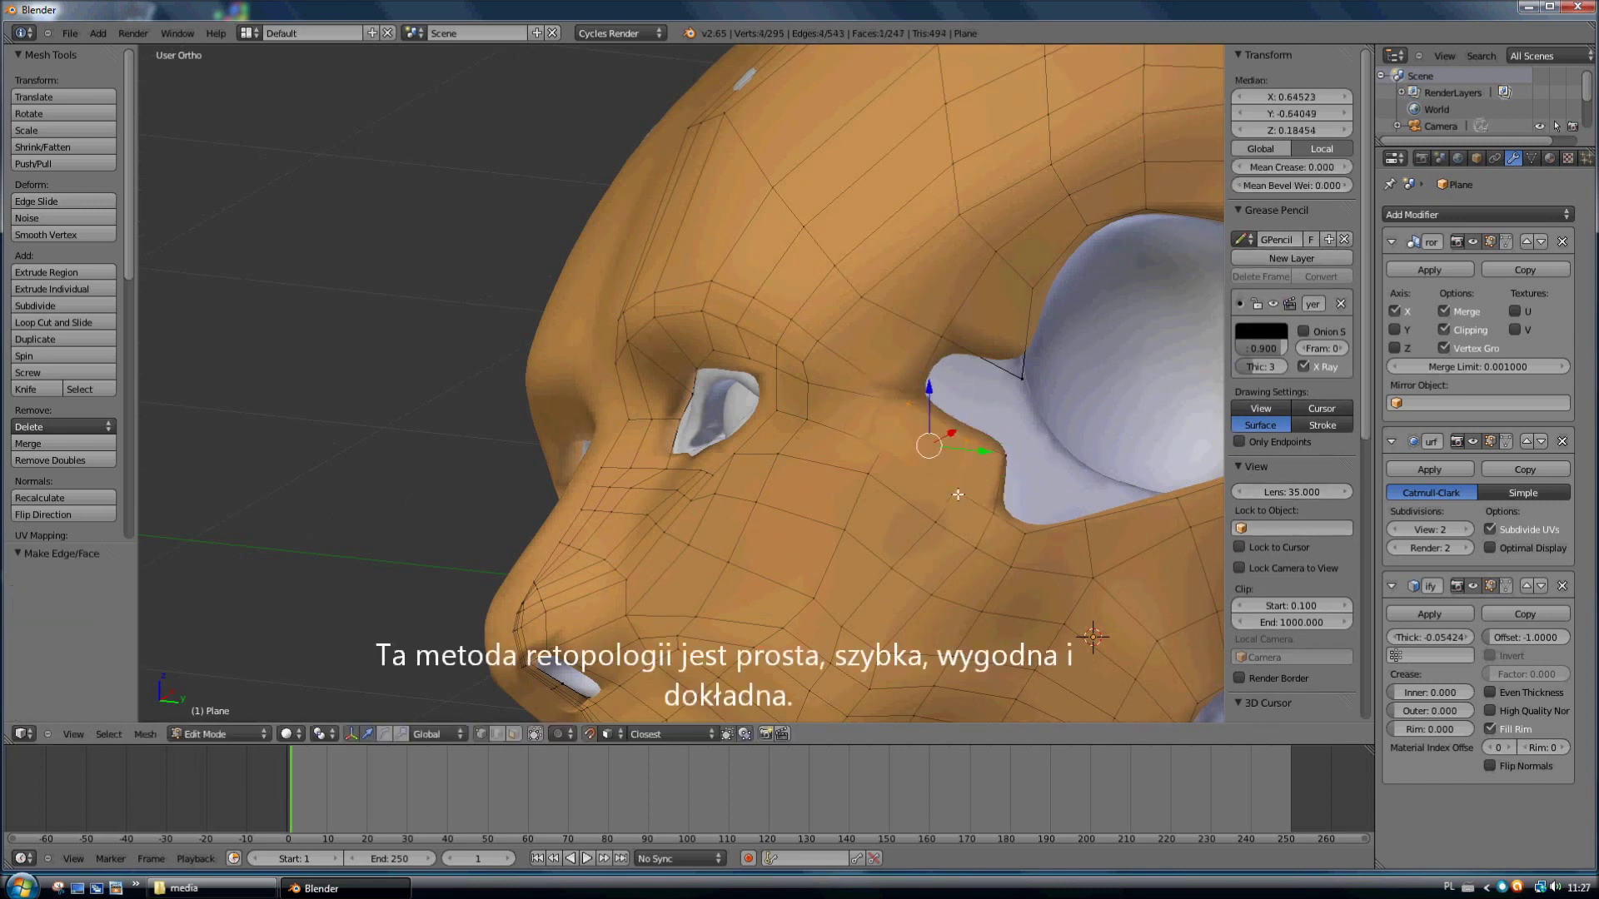
right_click_drag(1036, 445, 1055, 450)
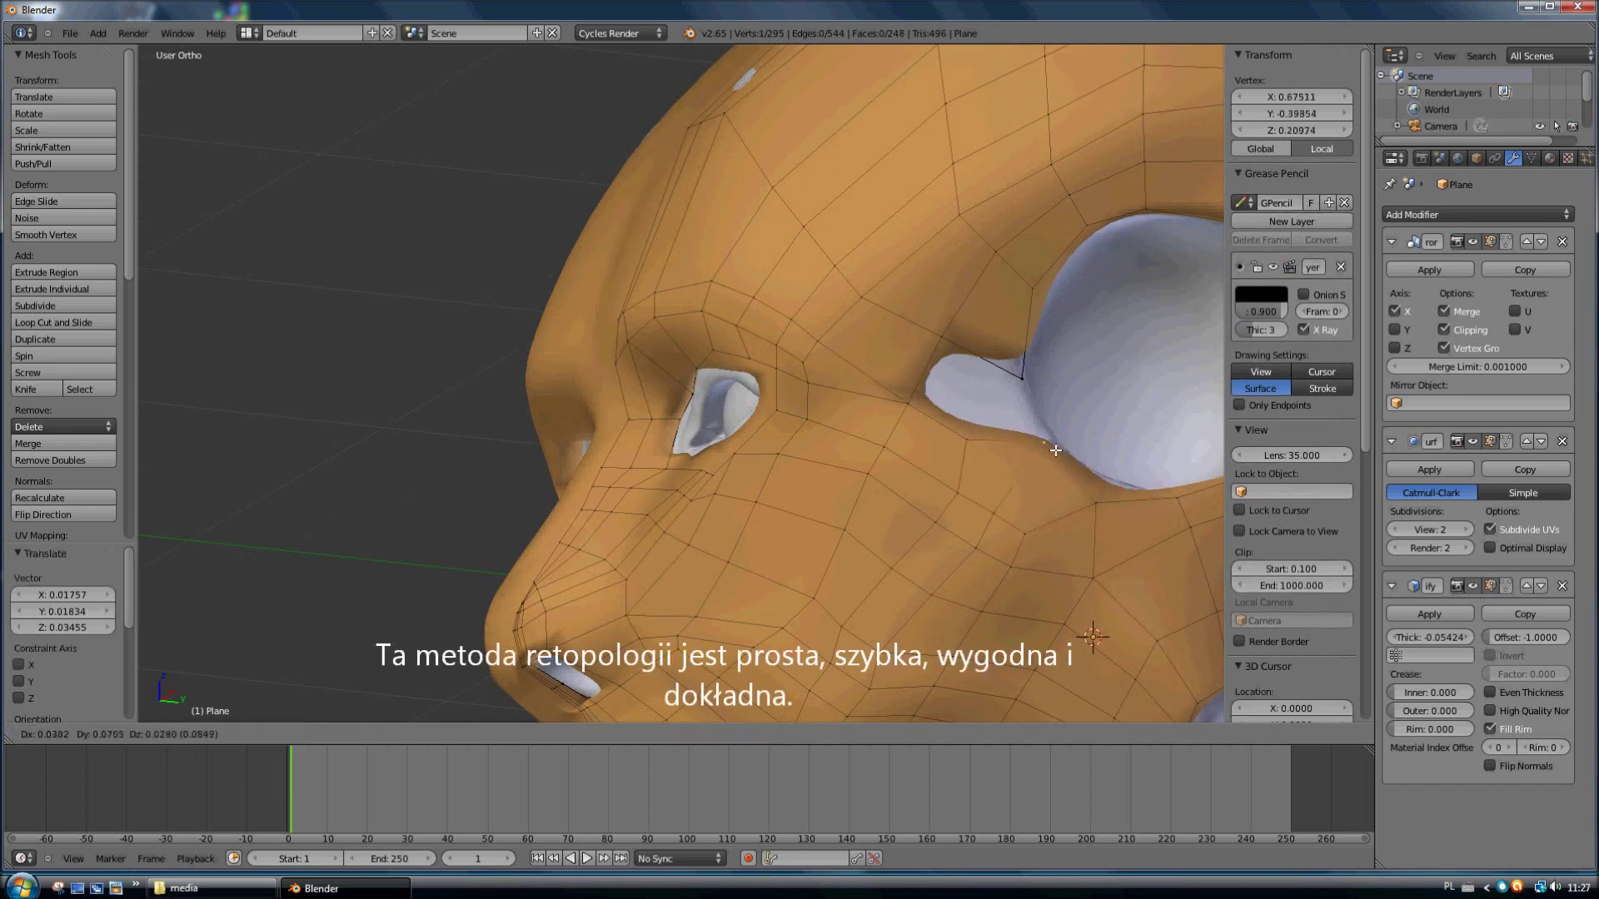
left_click(934, 435)
Step: Fill the remaining faces around the eye opening and view the face frontally
right_click(986, 366)
key("f")
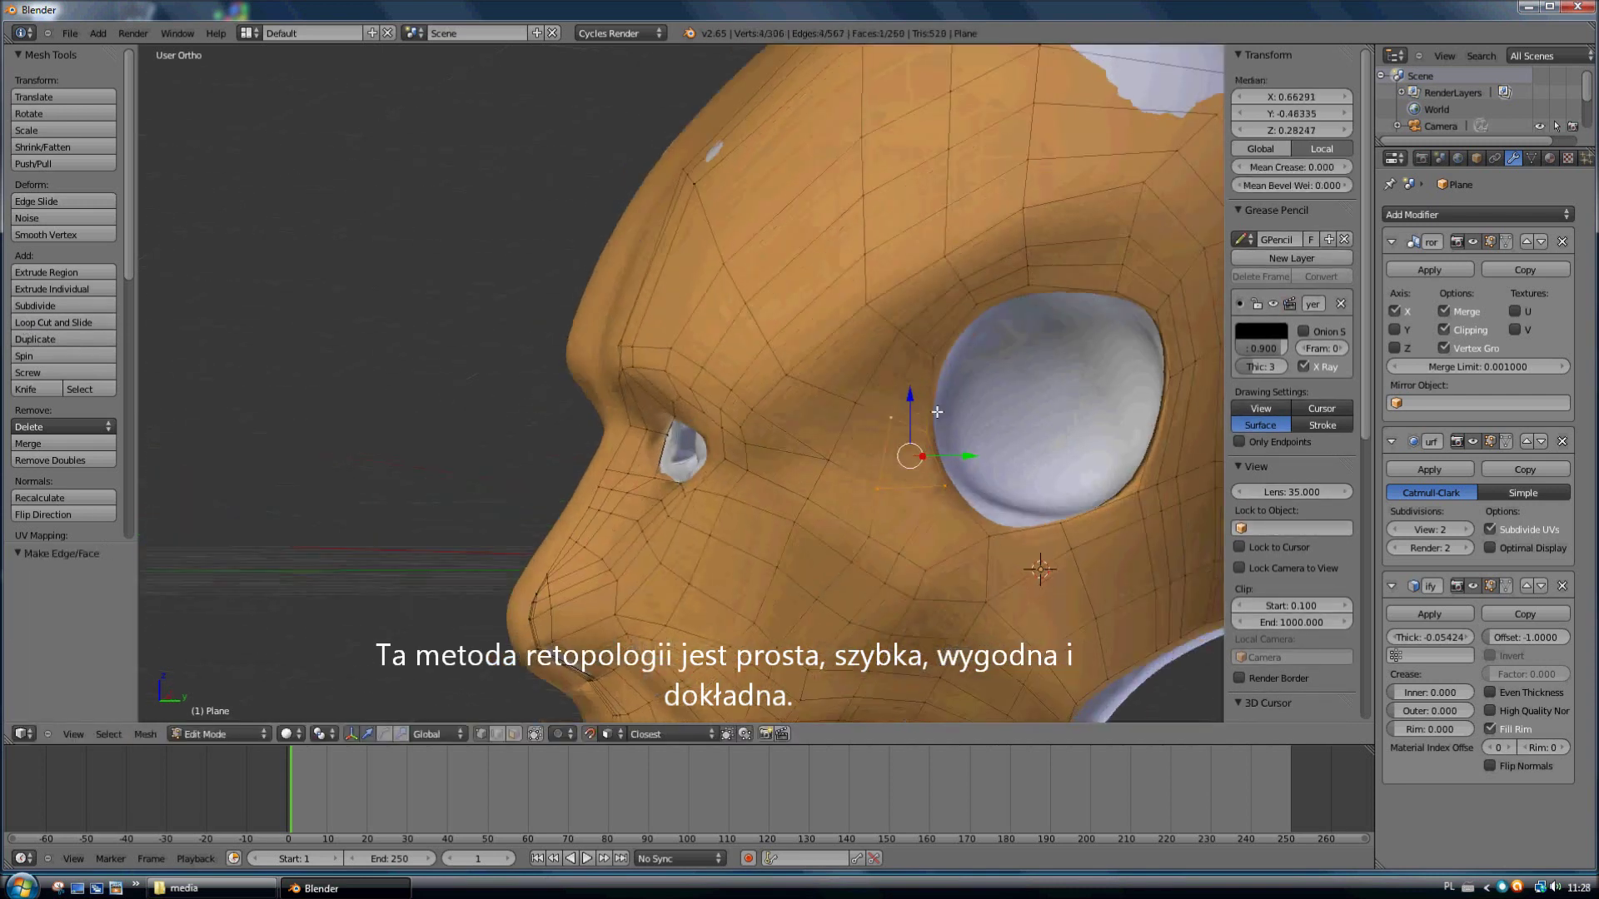
middle_click_drag(955, 358, 886, 351)
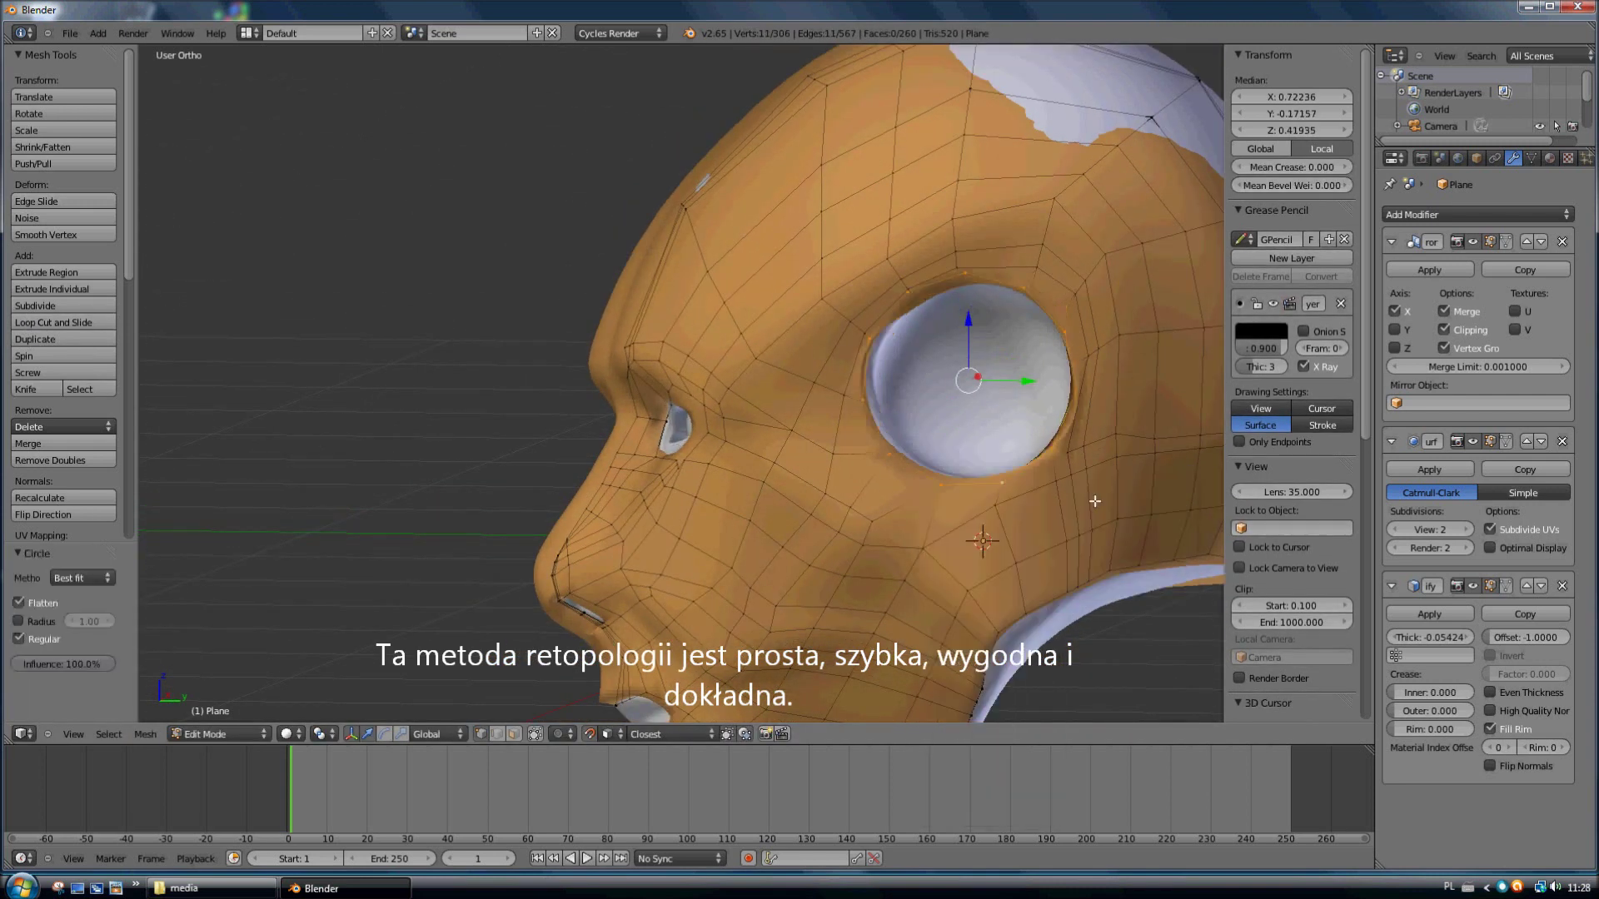
key("a")
mouse_move(996, 494)
middle_mouse_down()
mouse_move(1134, 475)
mouse_move(996, 441)
middle_mouse_up()
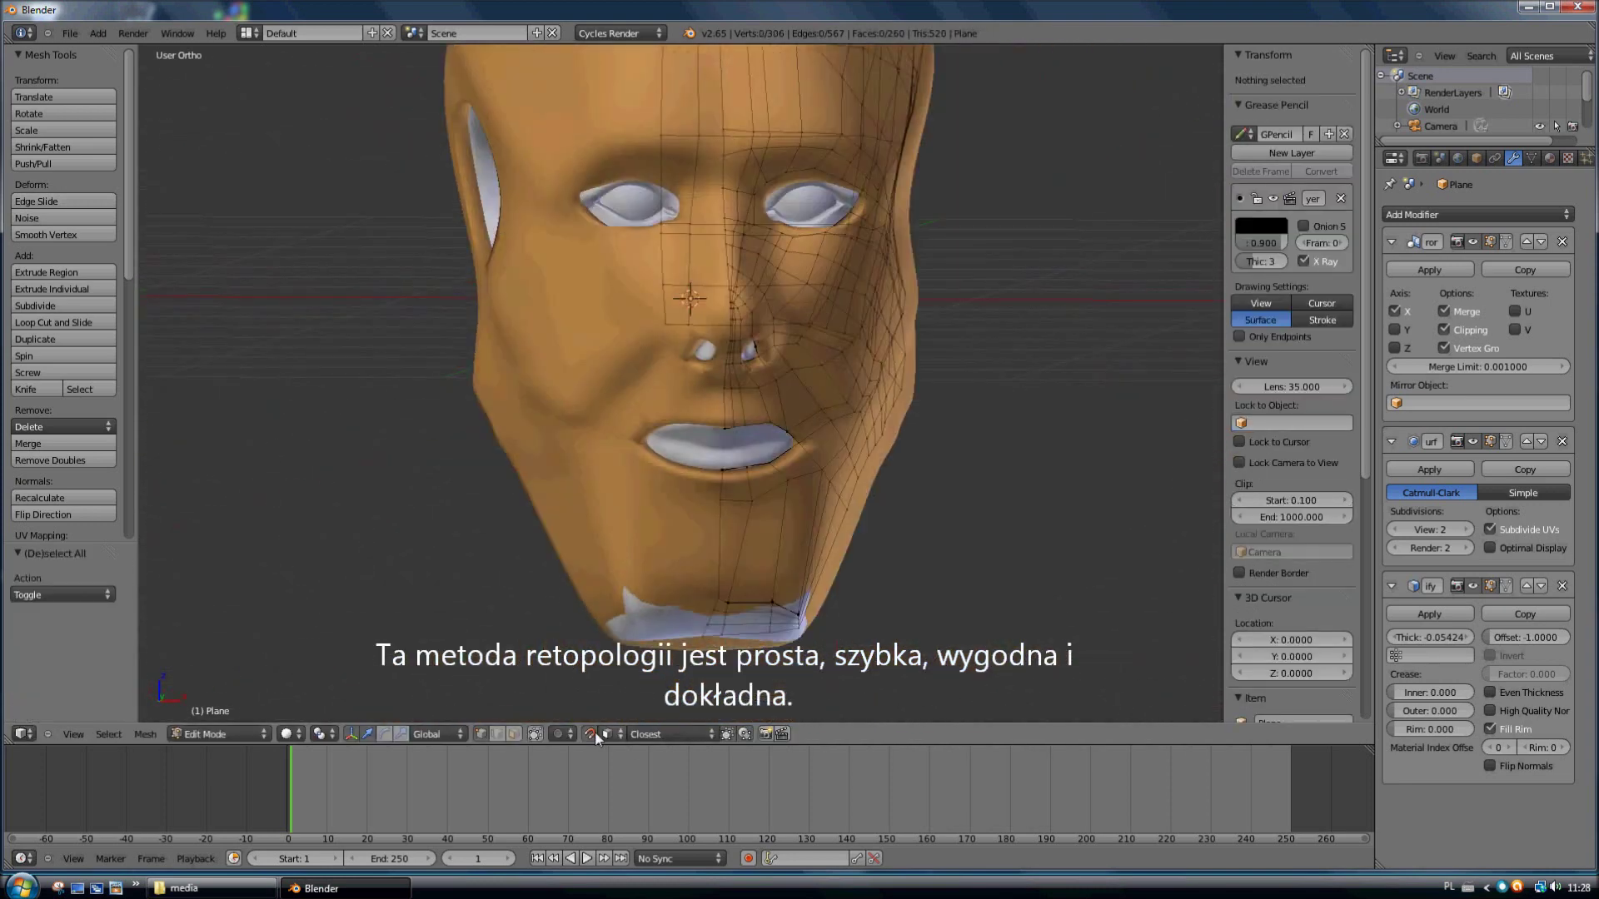
Step: Return to Object Mode and orbit to the side of the head to review the finished mask
key("Tab")
mouse_move(856, 596)
middle_mouse_down()
mouse_move(762, 616)
mouse_move(823, 471)
mouse_move(1027, 535)
mouse_move(767, 450)
mouse_move(792, 346)
mouse_move(510, 736)
middle_mouse_up()
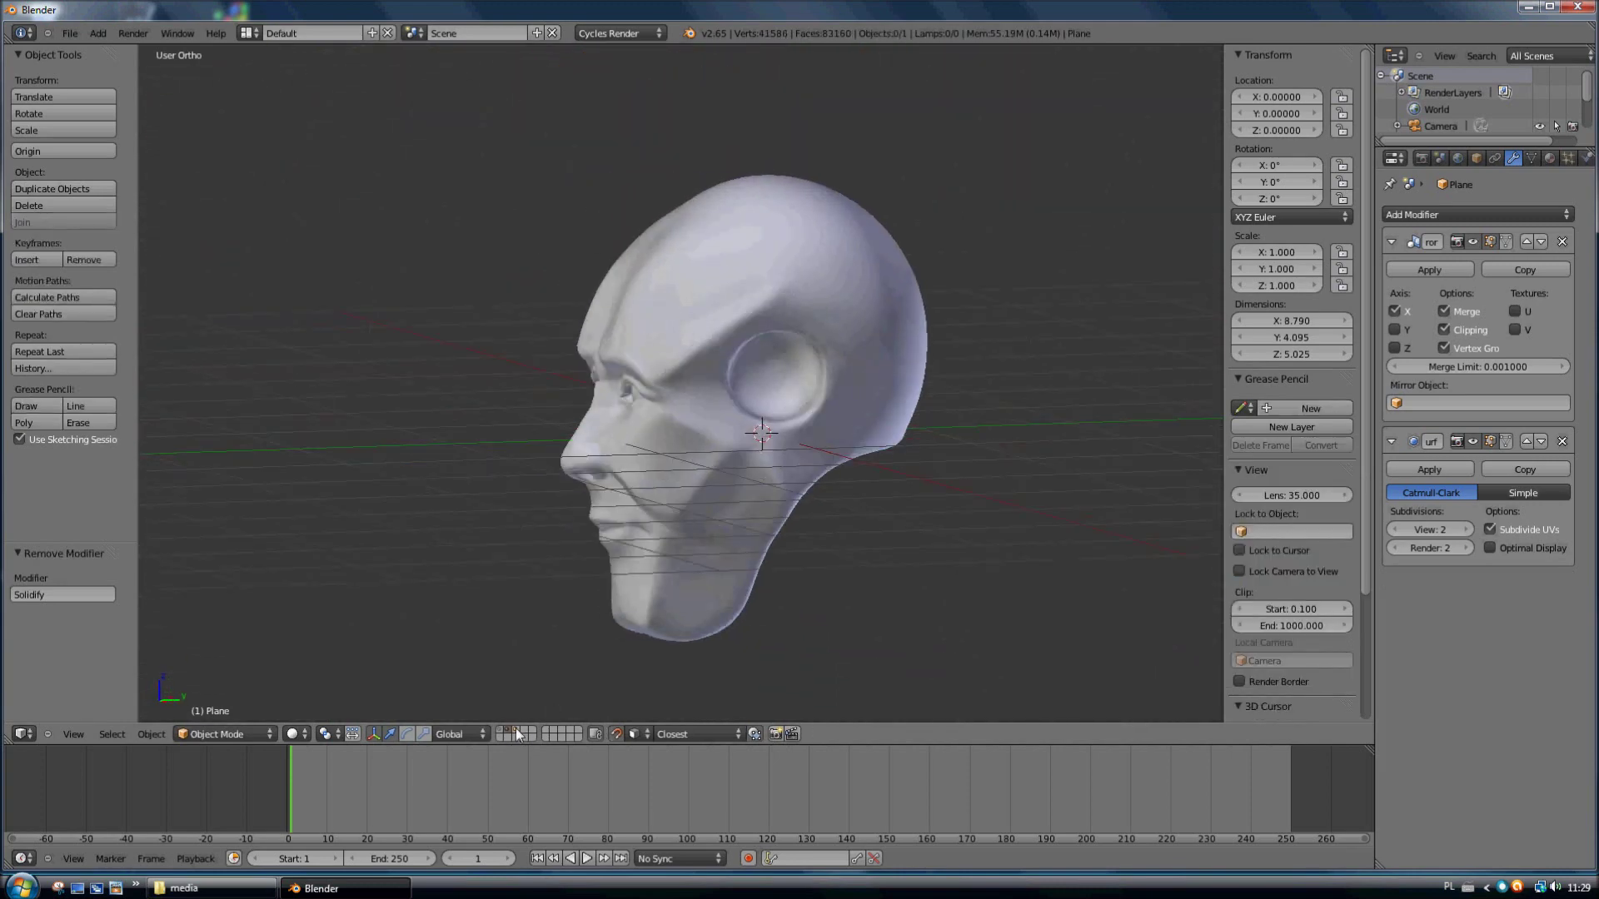